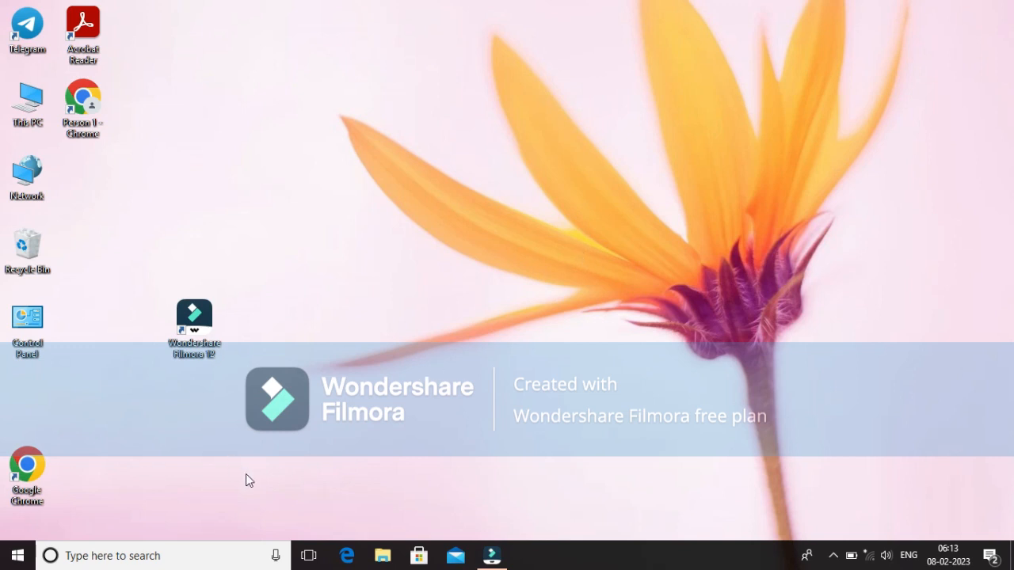
- Launch Excel 2013 and create a blank workbook
{"action": "left_click", "coordinate": [195, 556]}
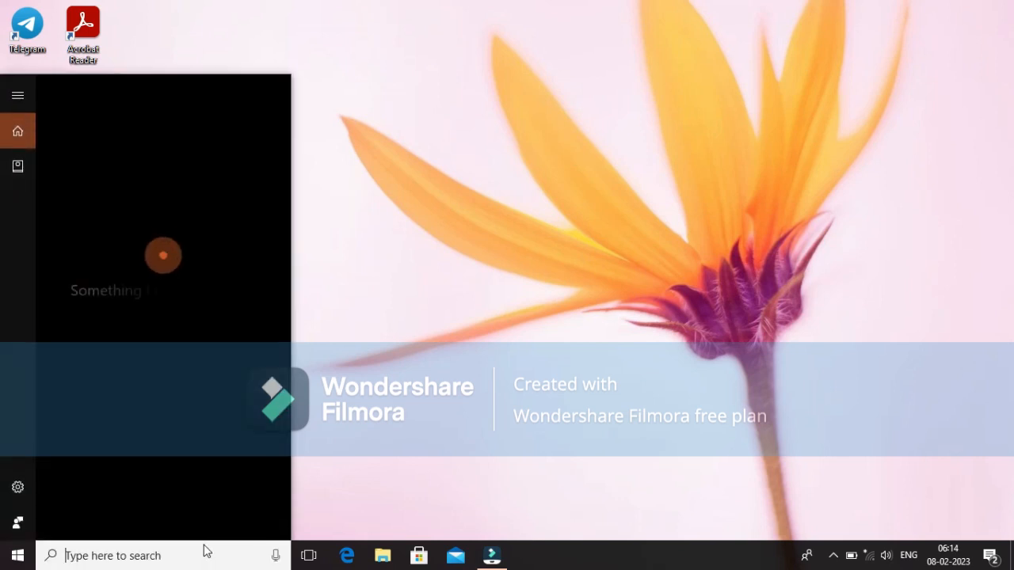
{"action": "type", "text": "excel"}
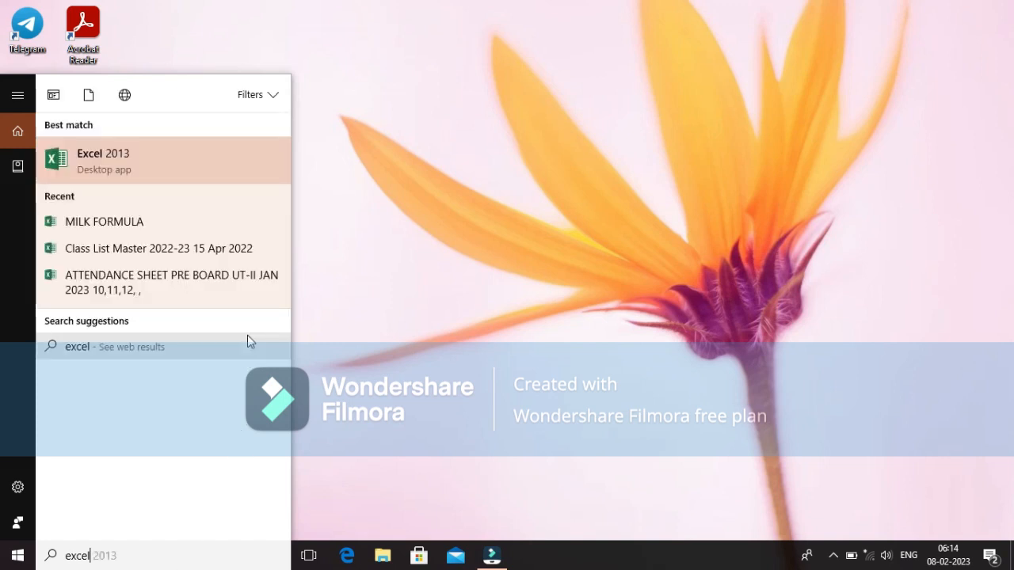
{"action": "left_click", "coordinate": [165, 161]}
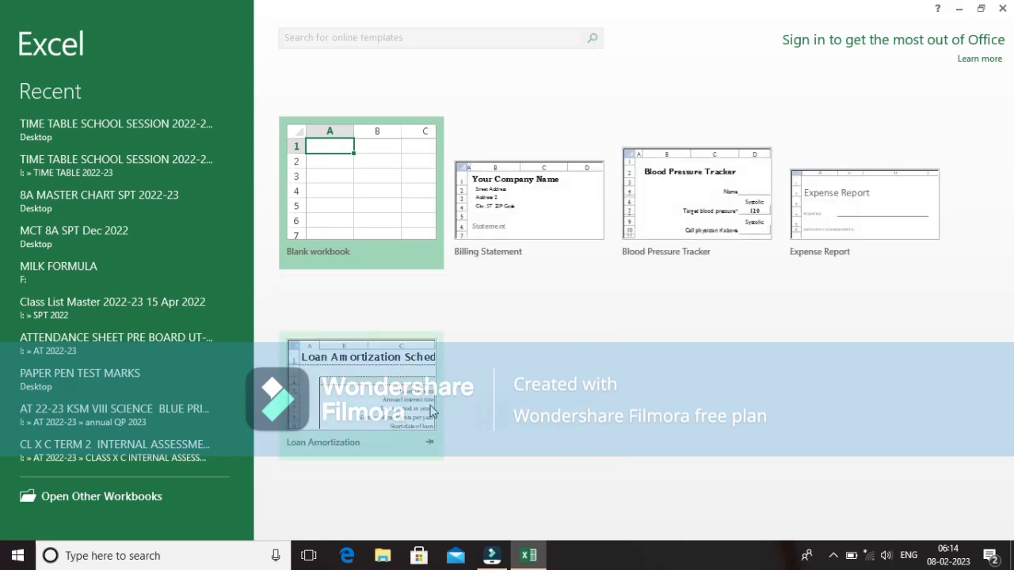
{"action": "left_click", "coordinate": [378, 181]}
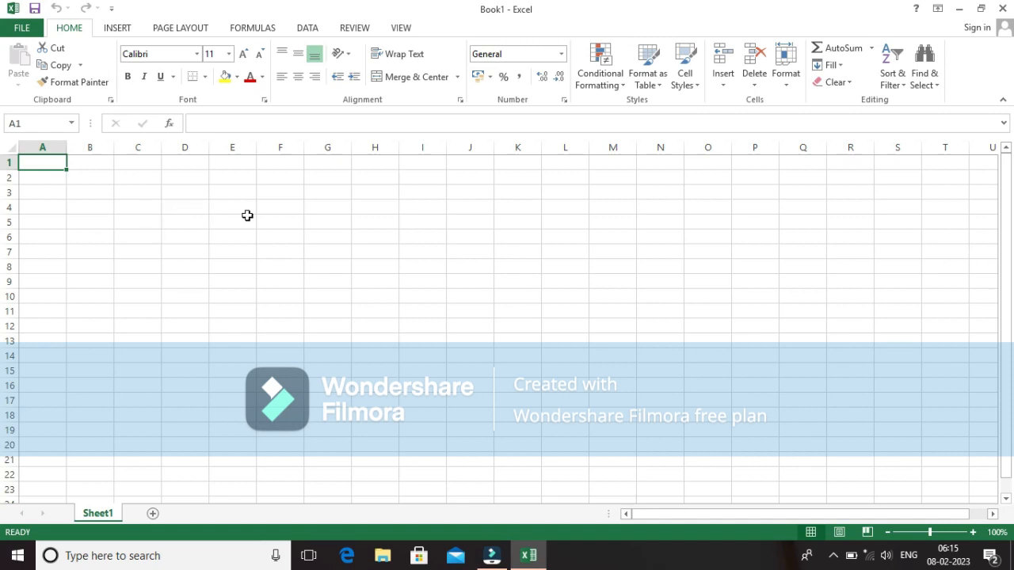
- Enter the column headings Roll No in A4 and Name in B4
{"action": "left_click", "coordinate": [90, 205]}
{"action": "left_click", "coordinate": [51, 206]}
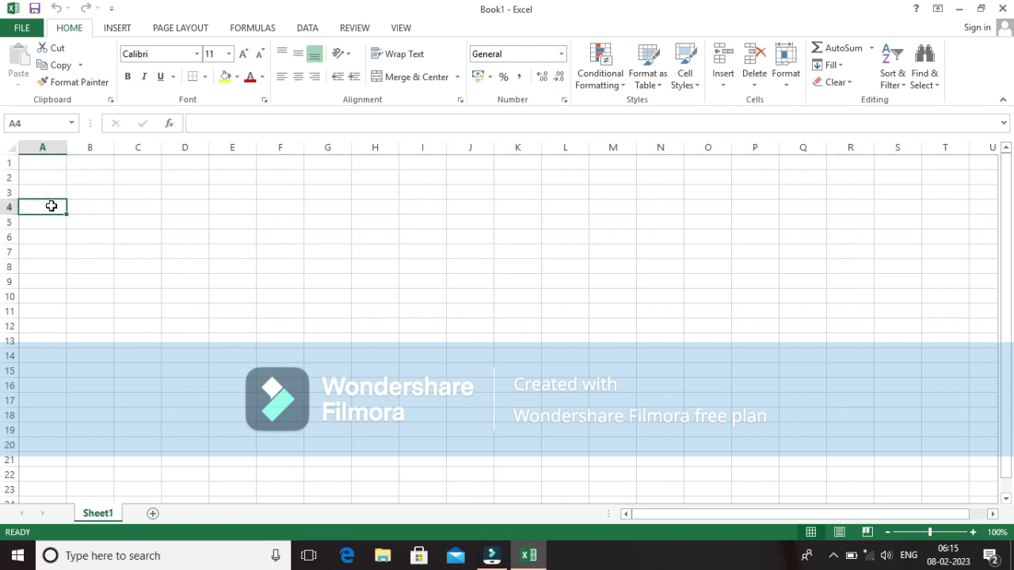
{"action": "type", "text": "Roll "}
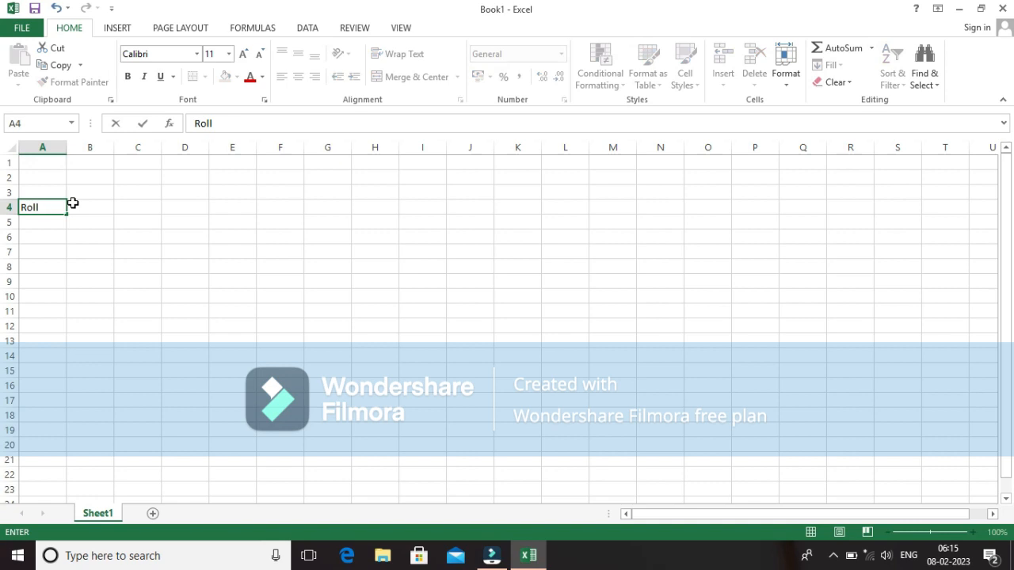
{"action": "type", "text": "No"}
{"action": "left_click", "coordinate": [73, 203]}
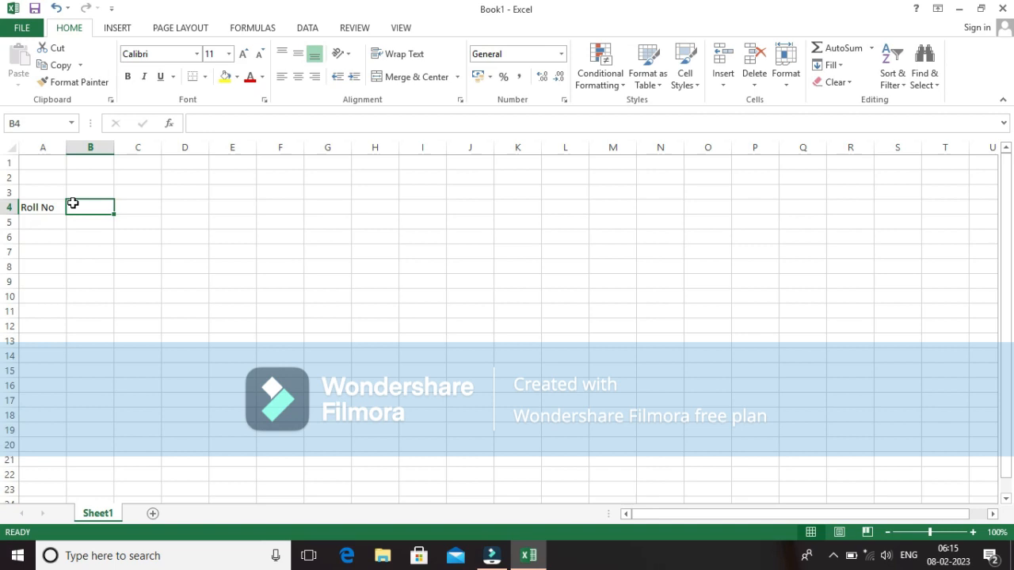
{"action": "type", "text": "Name"}
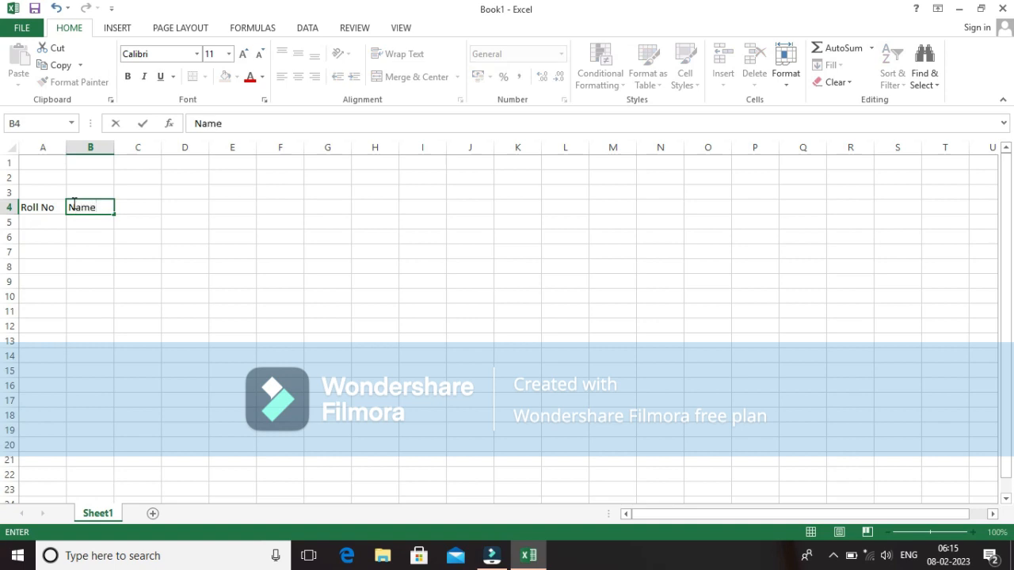
- Add the subject headings English, Hindi and Maths in cells C4 to E4
{"action": "left_click", "coordinate": [146, 210]}
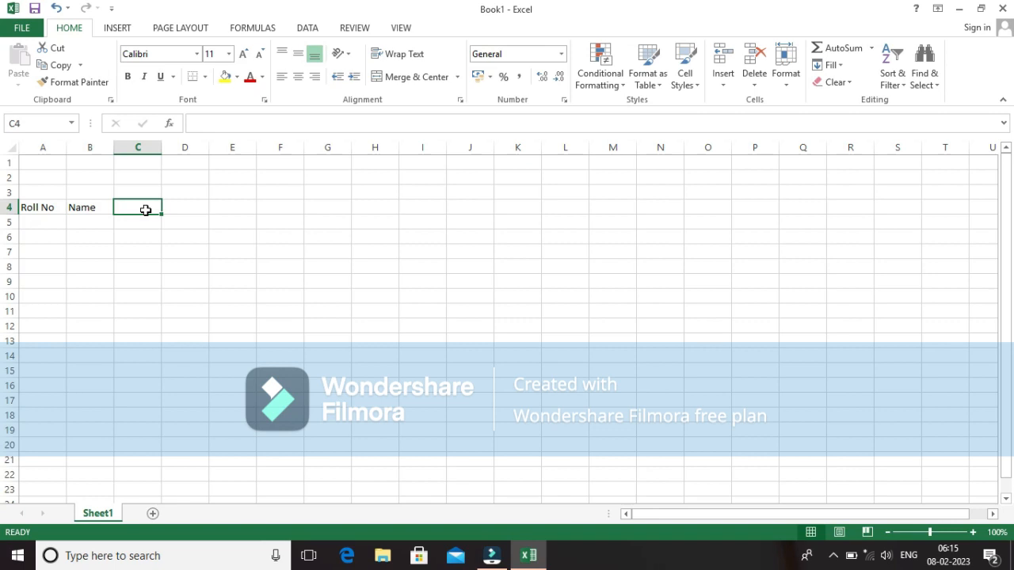
{"action": "type", "text": "E"}
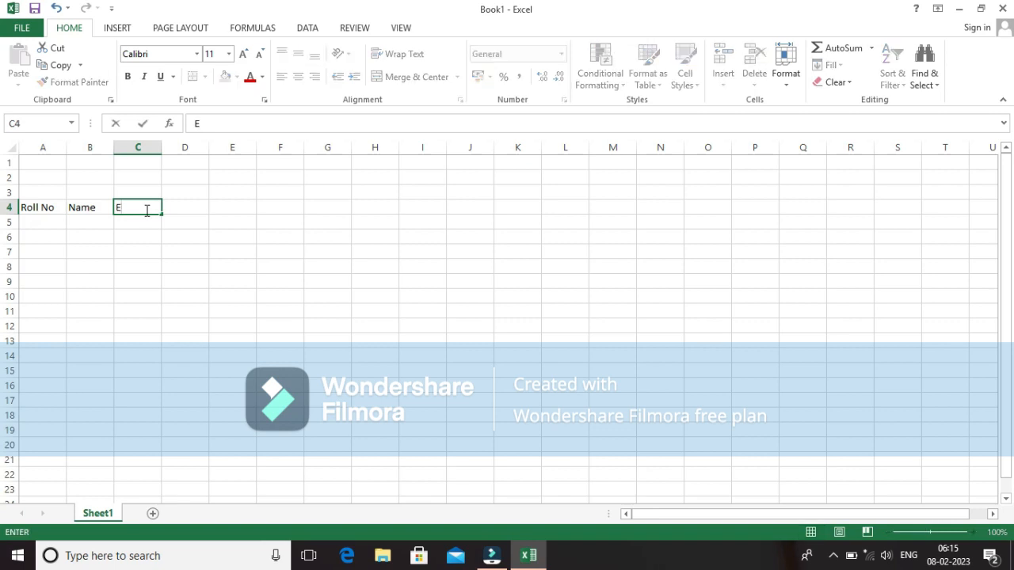
{"action": "type", "text": "nglish"}
{"action": "key", "text": "Tab"}
{"action": "type", "text": "Hindi"}
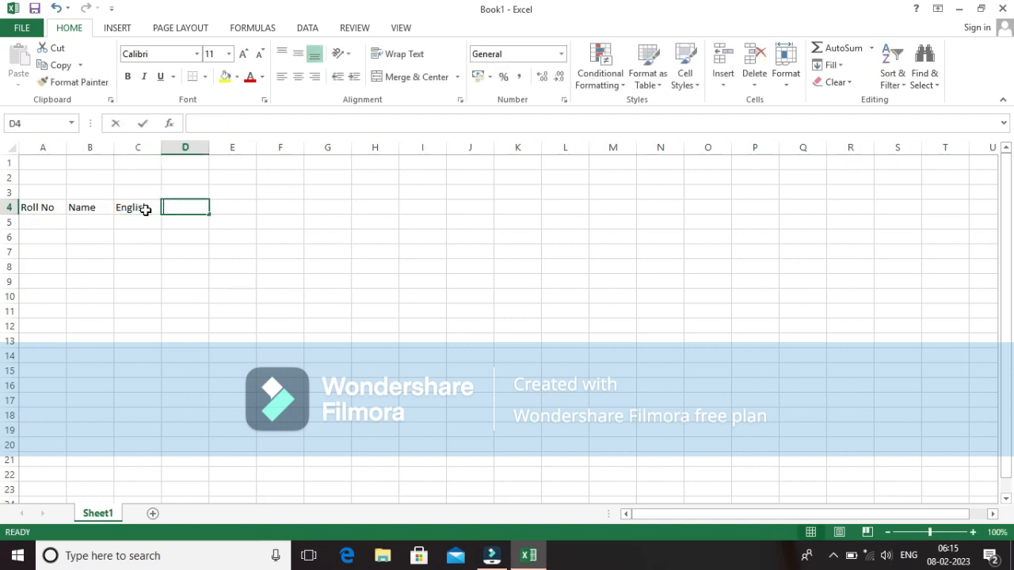
{"action": "key", "text": "Tab"}
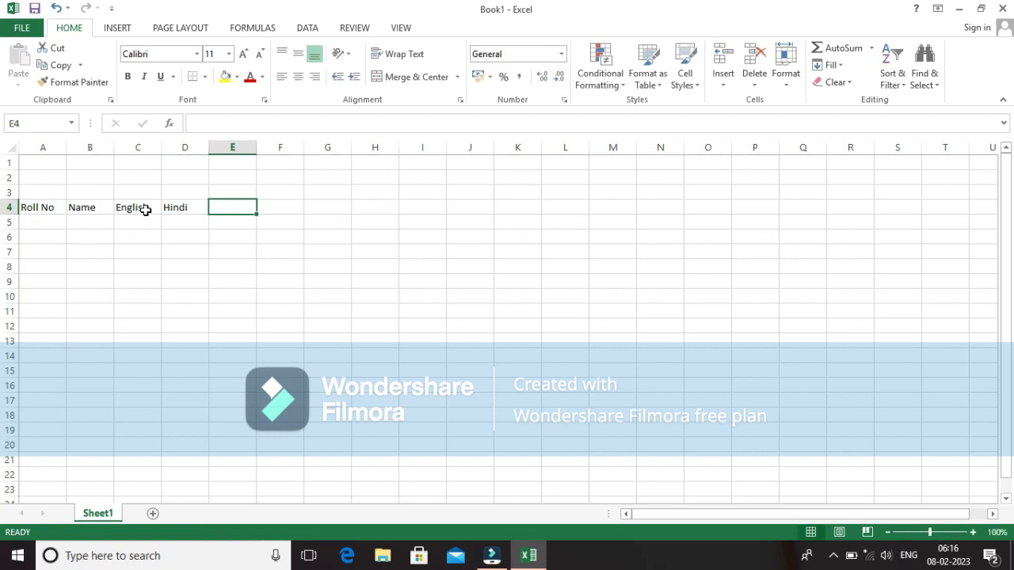
{"action": "type", "text": "Maths"}
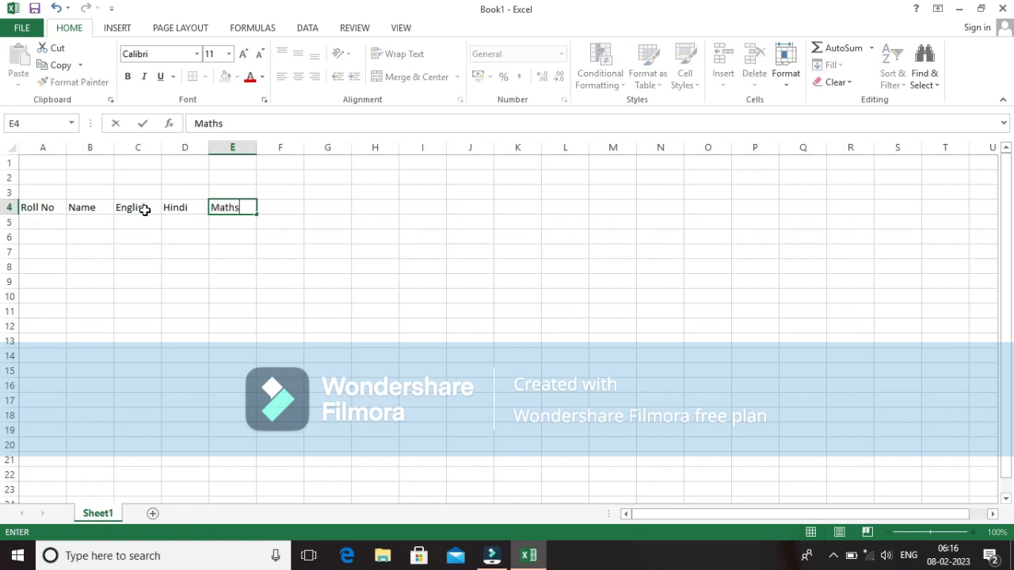
{"action": "key", "text": "Tab"}
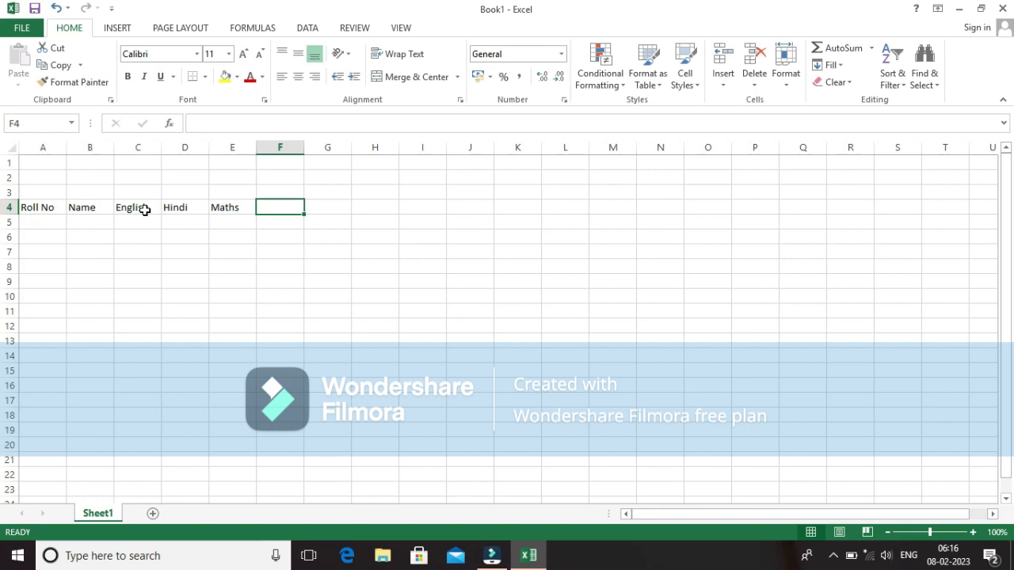
- Add the subject headings Science in F4 and Computer in G4
{"action": "type", "text": "Scie"}
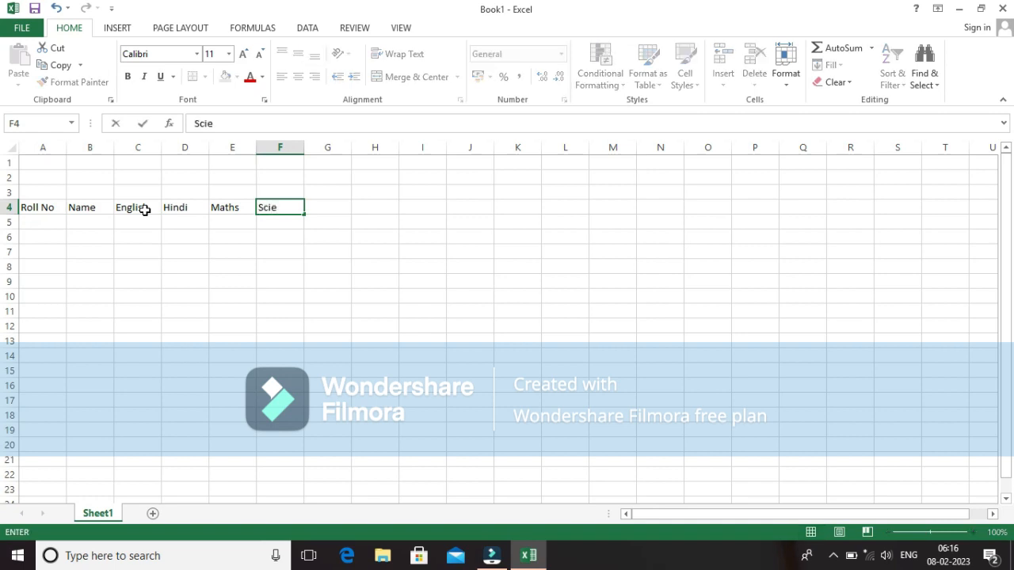
{"action": "key", "text": "BackSpace"}
{"action": "type", "text": "ence"}
{"action": "key", "text": "Tab"}
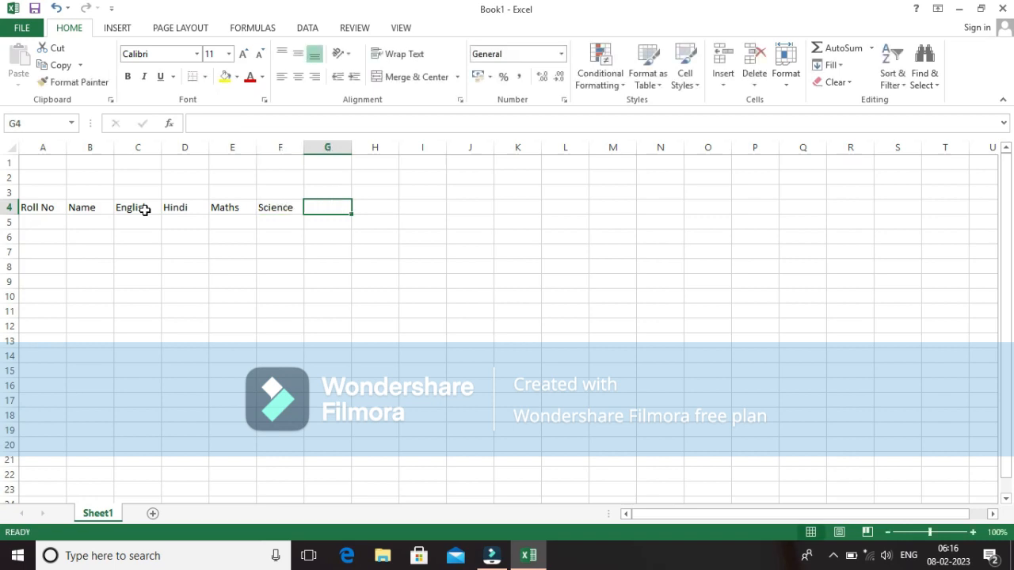
{"action": "type", "text": "Com"}
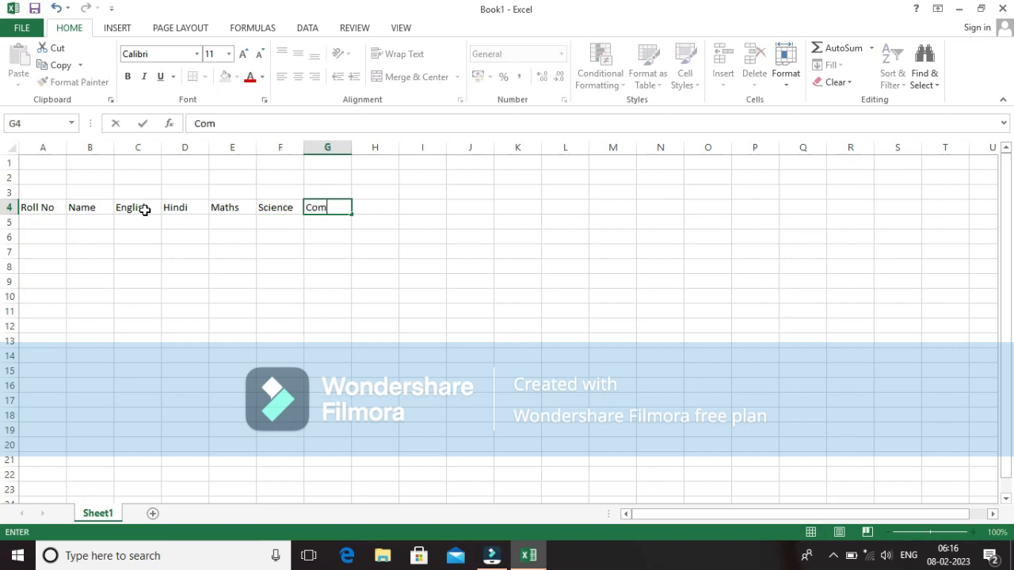
{"action": "type", "text": "puter"}
{"action": "key", "text": "Tab"}
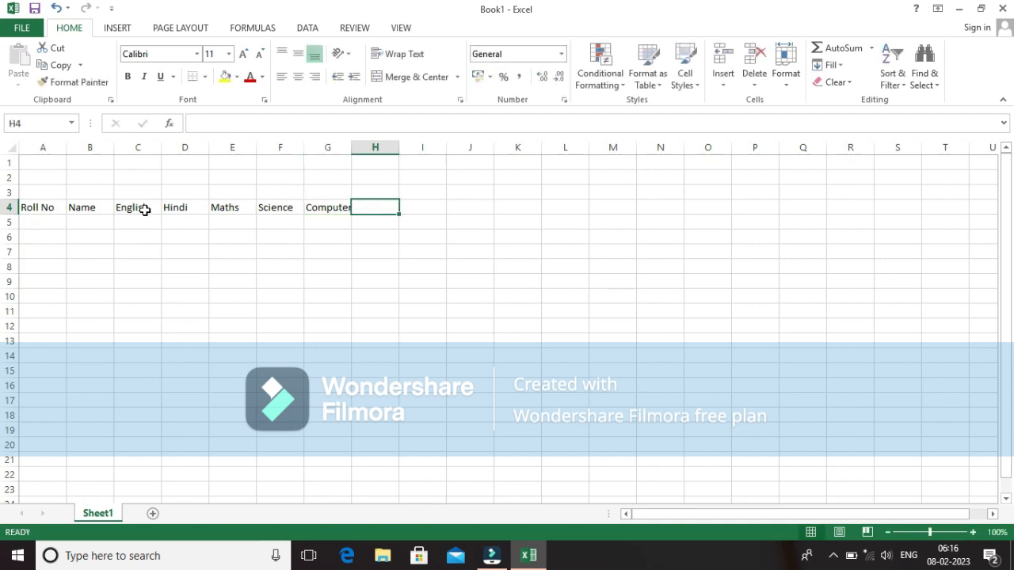
- Complete the heading row with Social Science in H4 and Total in I4
{"action": "type", "text": "SA"}
{"action": "key", "text": "BackSpace"}
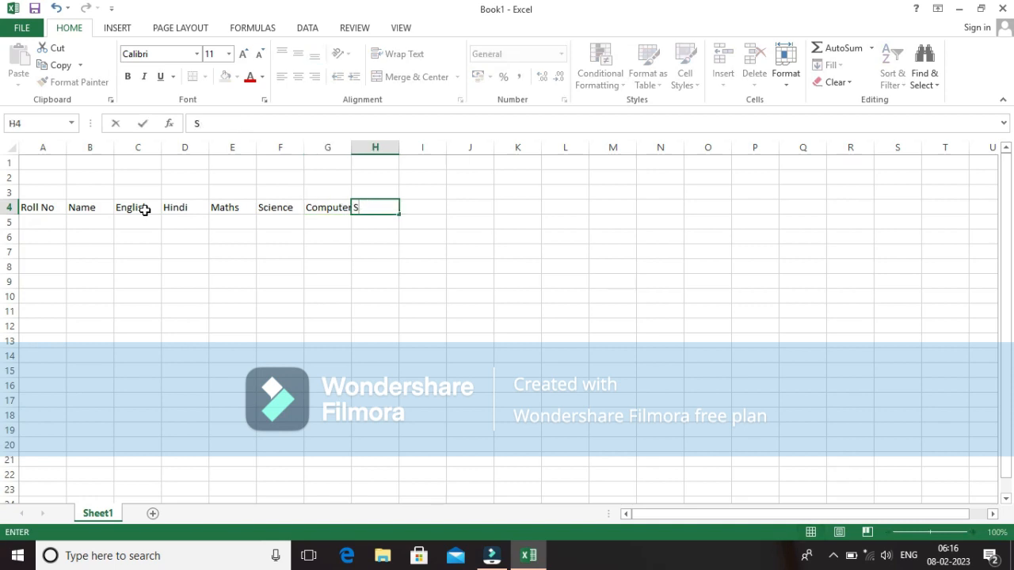
{"action": "type", "text": "ocial Science"}
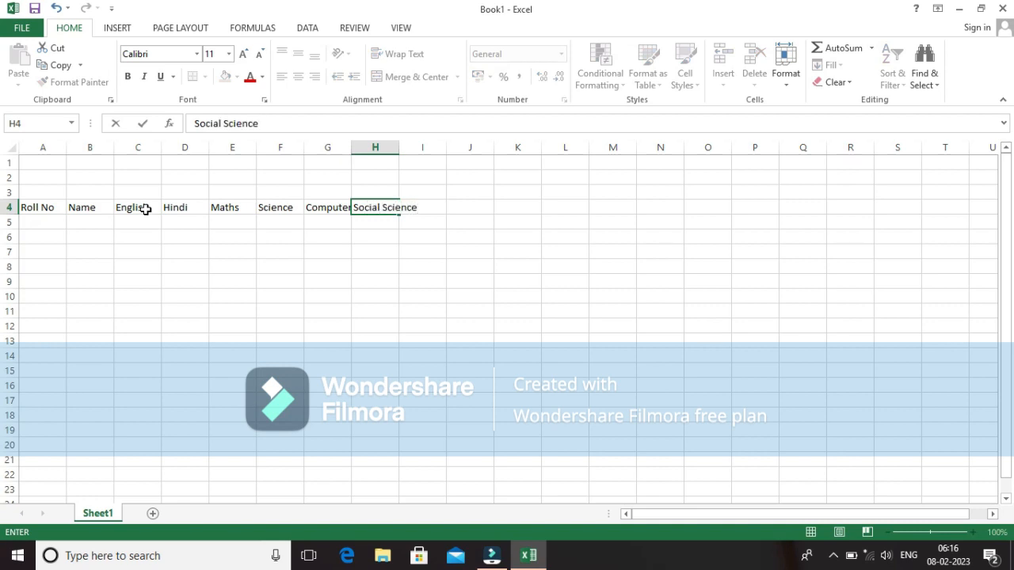
{"action": "left_click", "coordinate": [18, 556]}
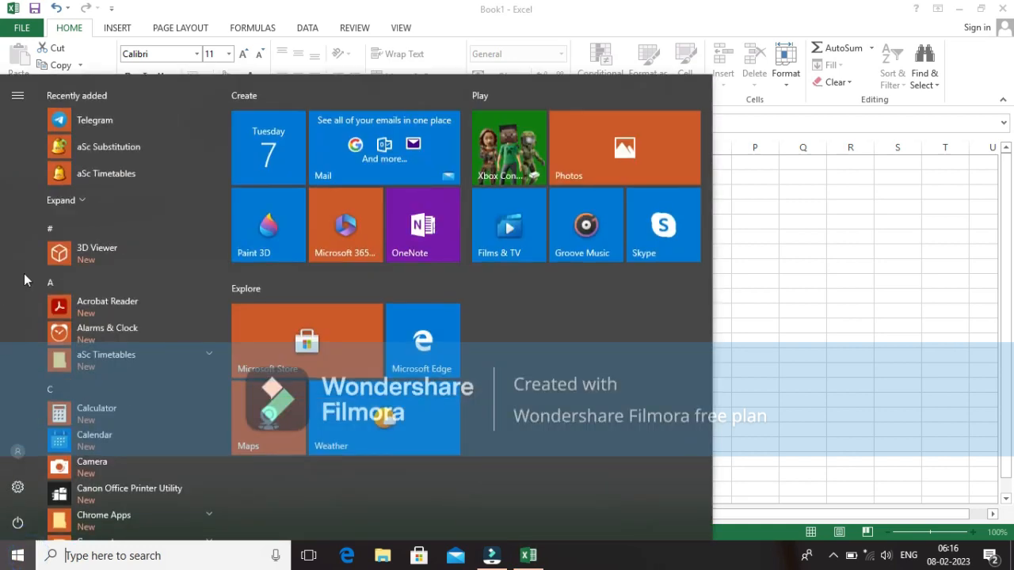
{"action": "left_click", "coordinate": [776, 251]}
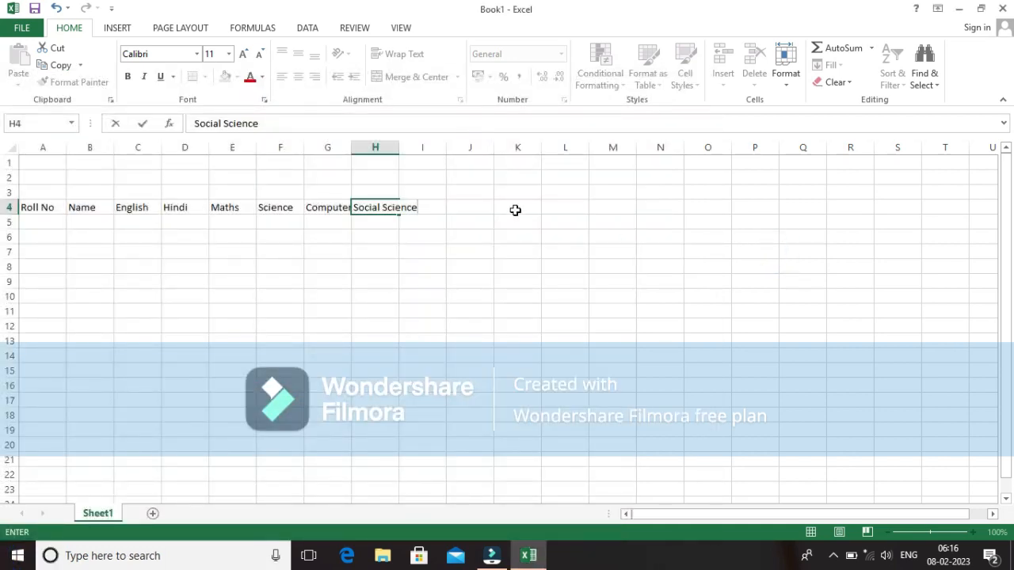
{"action": "key", "text": "Tab"}
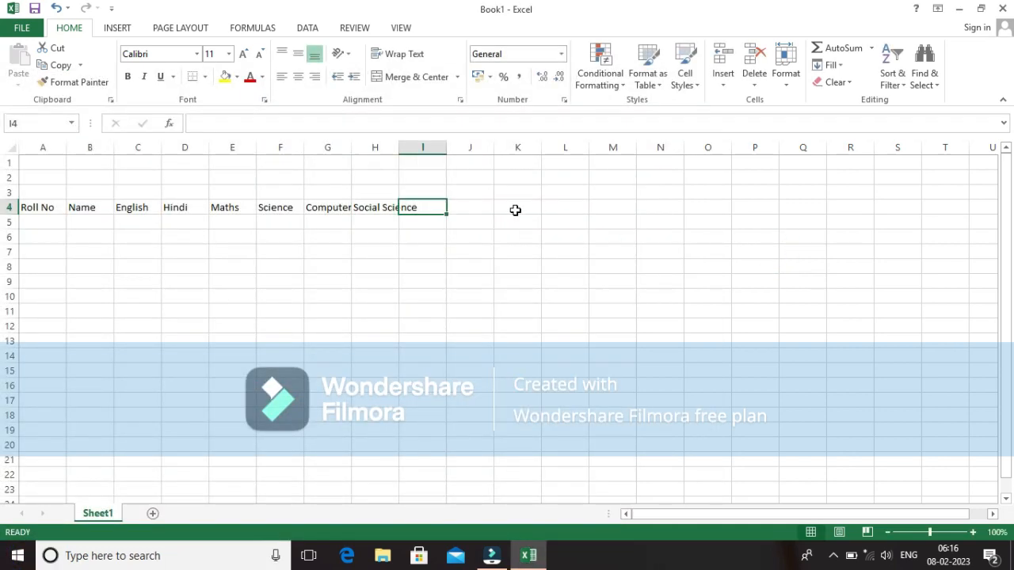
{"action": "type", "text": "Tot"}
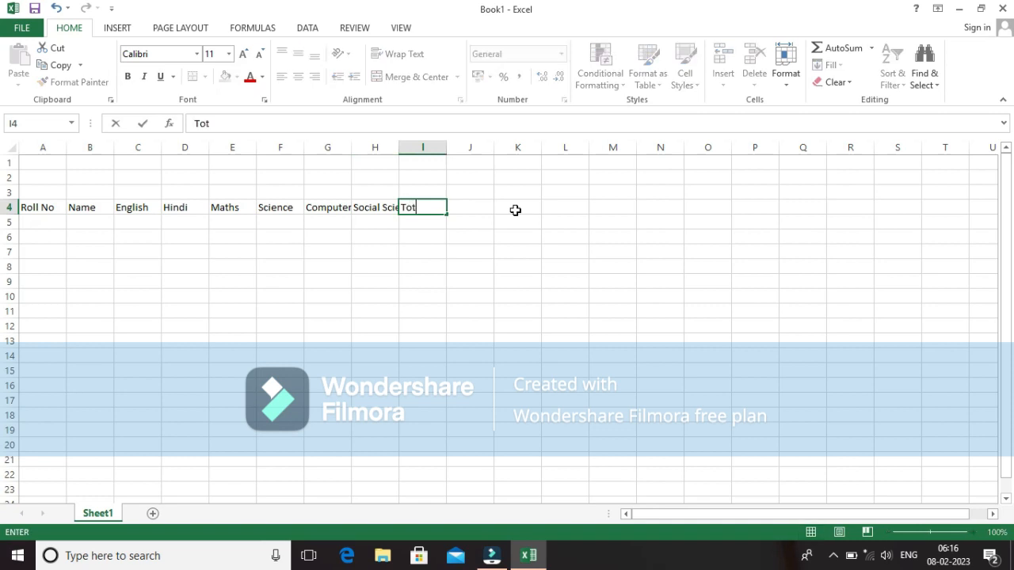
{"action": "type", "text": "al"}
{"action": "left_click", "coordinate": [604, 277]}
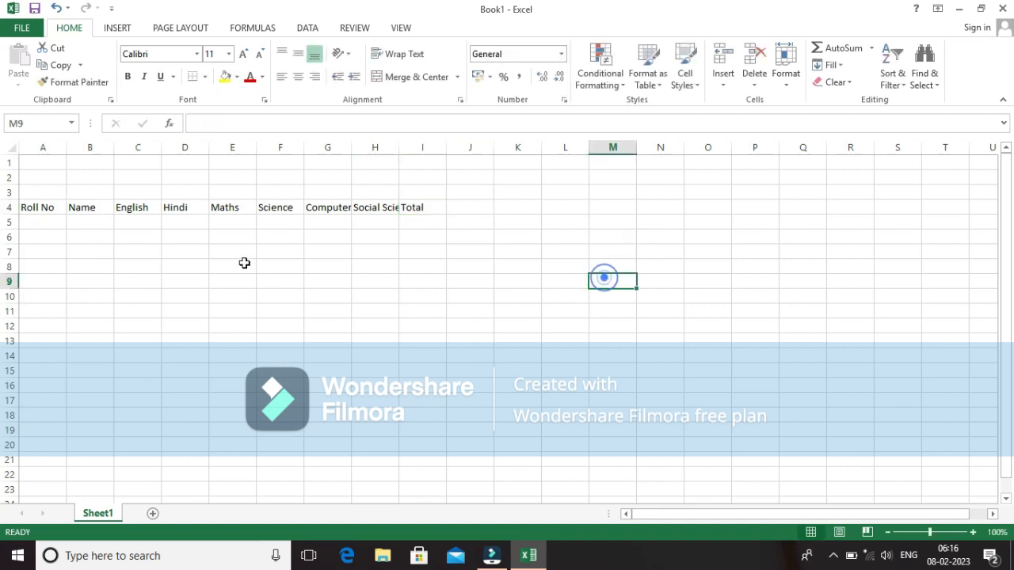
- Enter the first two roll numbers, 1 in A5 and 2 in A6
{"action": "left_click", "coordinate": [53, 221]}
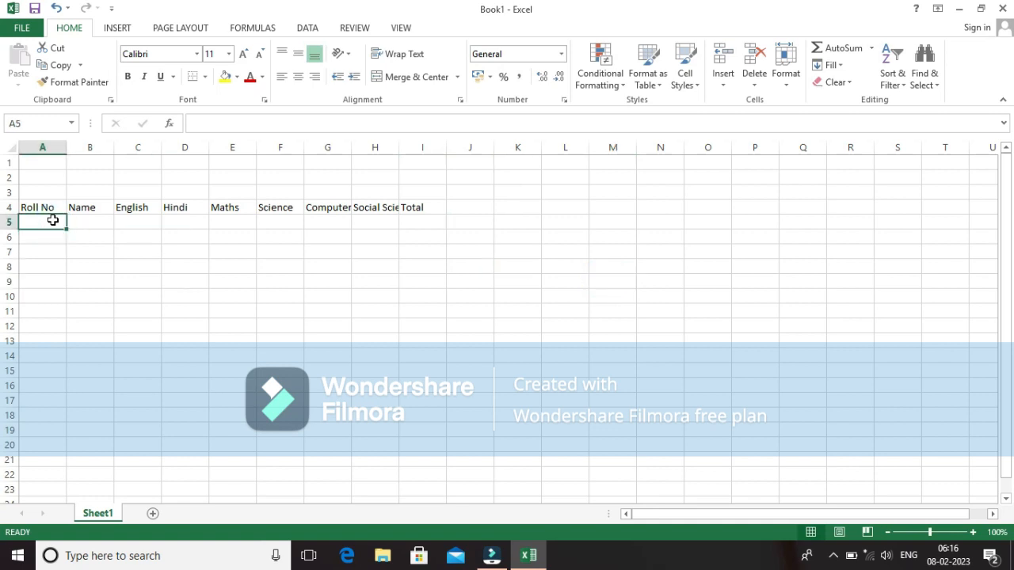
{"action": "type", "text": "1"}
{"action": "key", "text": "Return"}
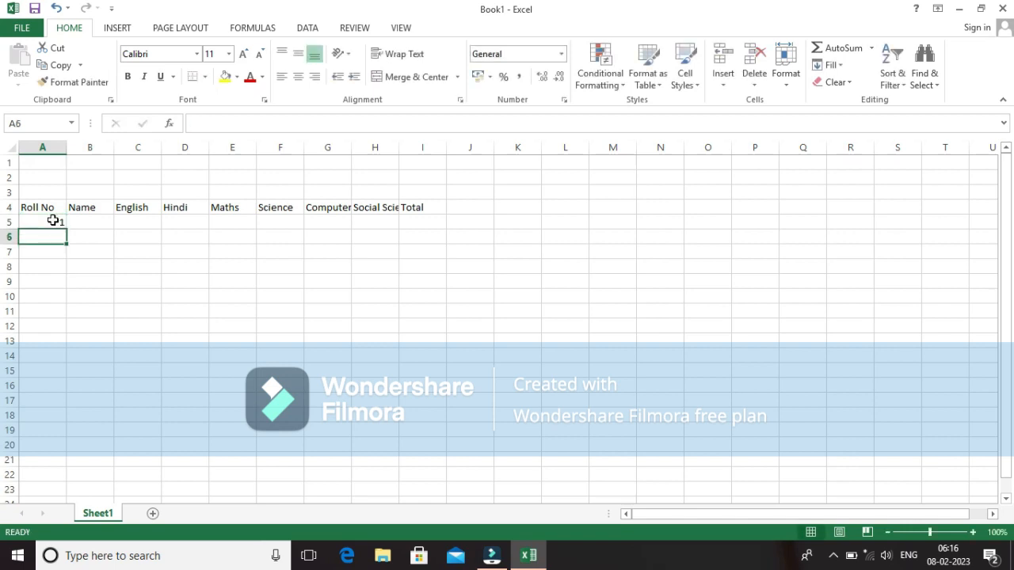
{"action": "type", "text": "2"}
{"action": "key", "text": "Return"}
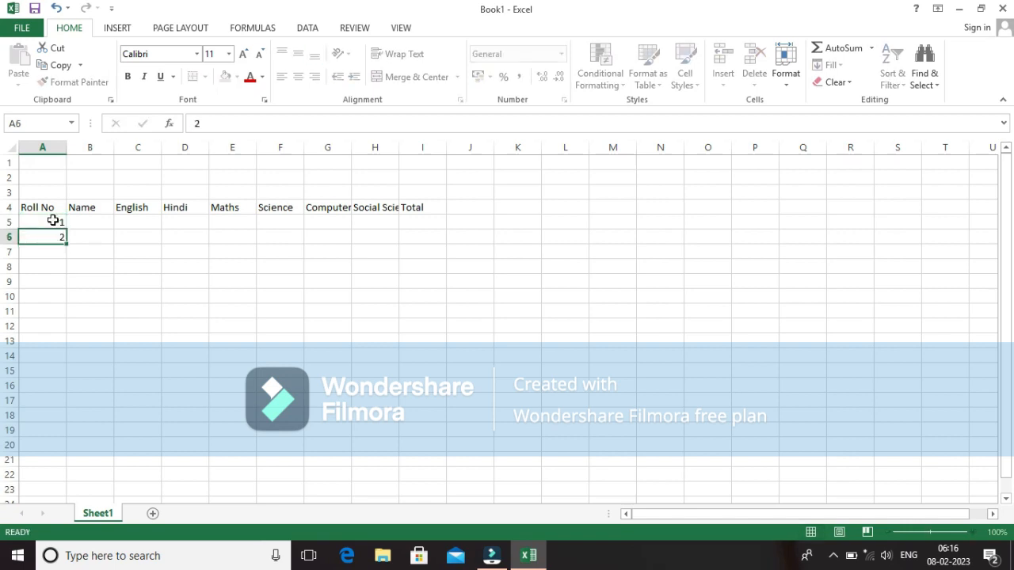
{"action": "left_click", "coordinate": [238, 308]}
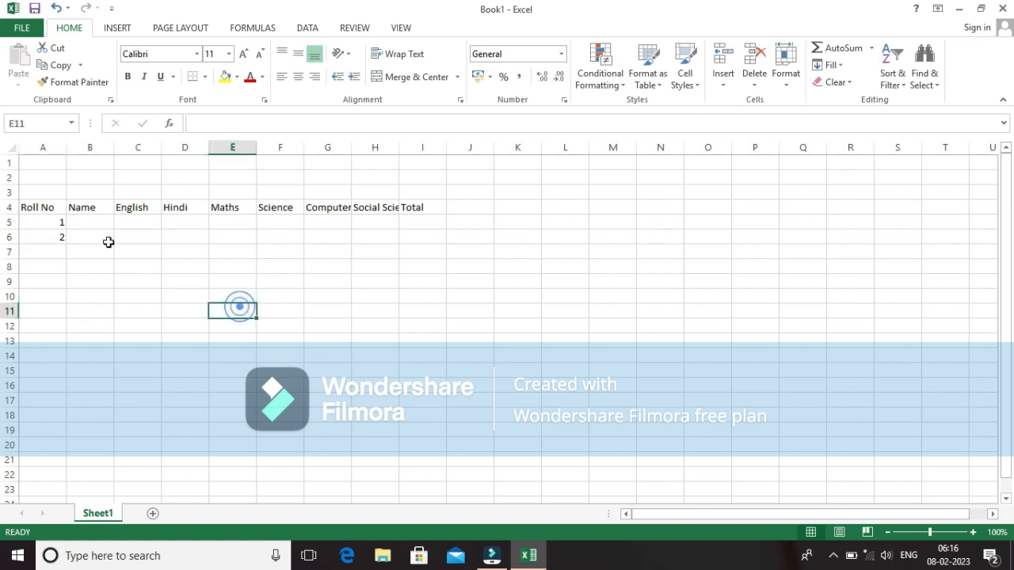
- Extend the roll number series from A5:A6 down to A14 so it runs from 1 to 10
{"action": "left_click", "coordinate": [50, 223]}
{"action": "left_click_drag", "start_coordinate": [50, 224], "coordinate": [45, 235]}
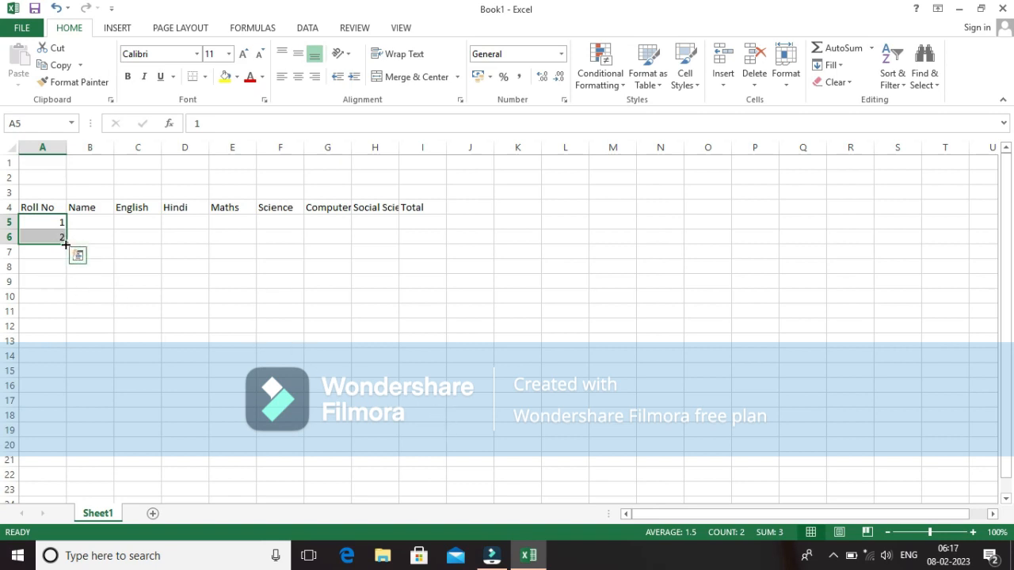
{"action": "left_click_drag", "start_coordinate": [66, 243], "coordinate": [62, 361]}
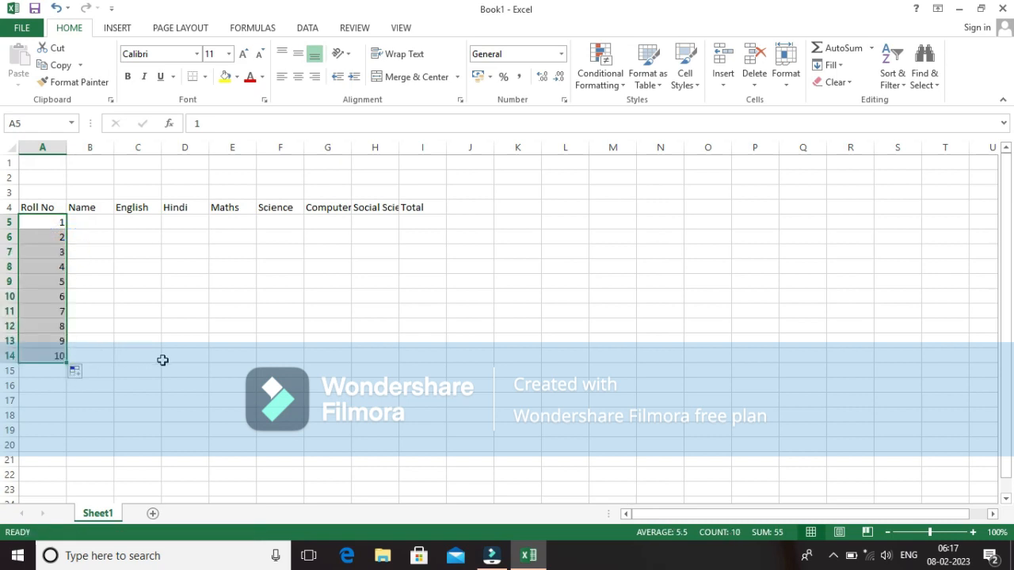
{"action": "left_click", "coordinate": [354, 360]}
- Enter the first three students' names in B5, B6 and B7 of the Name column
{"action": "left_click", "coordinate": [97, 224]}
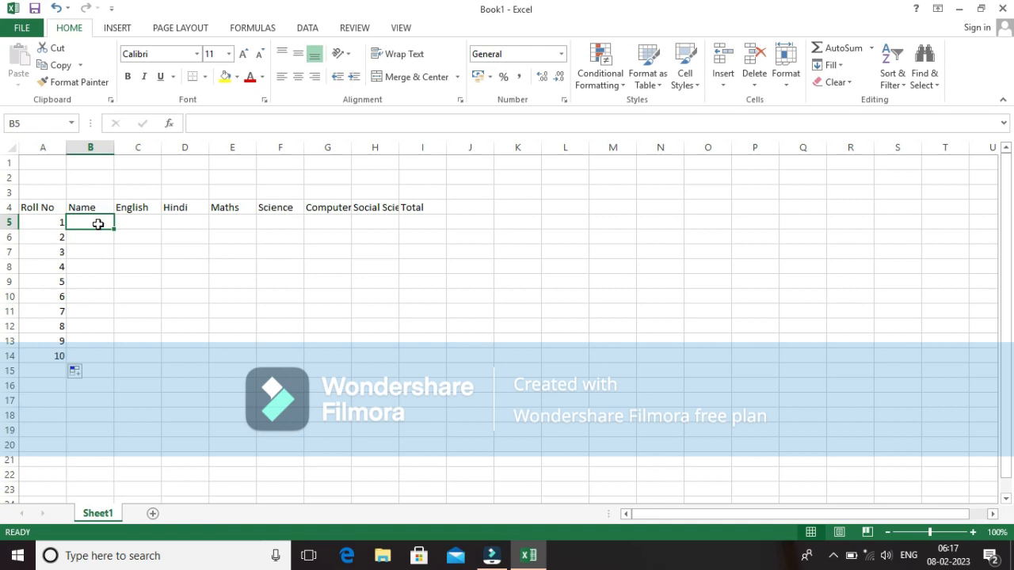
{"action": "type", "text": "Rahul"}
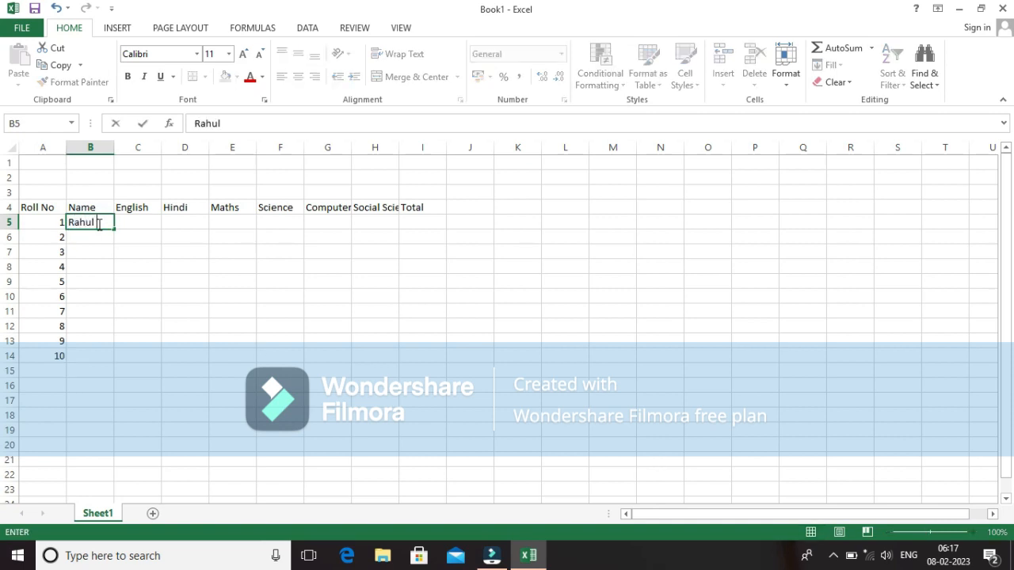
{"action": "key", "text": "Return"}
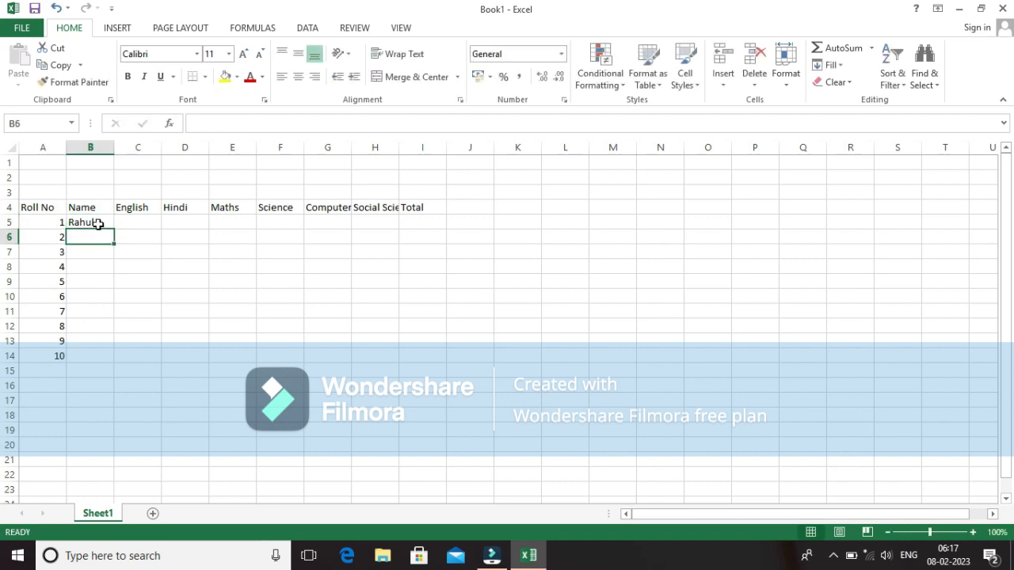
{"action": "type", "text": "Sanjay"}
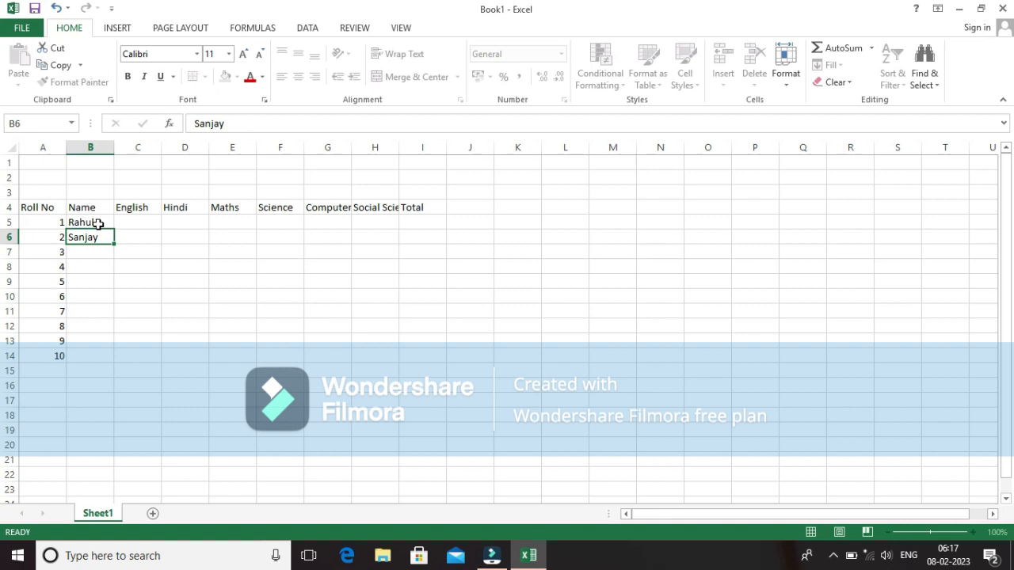
{"action": "key", "text": "Return"}
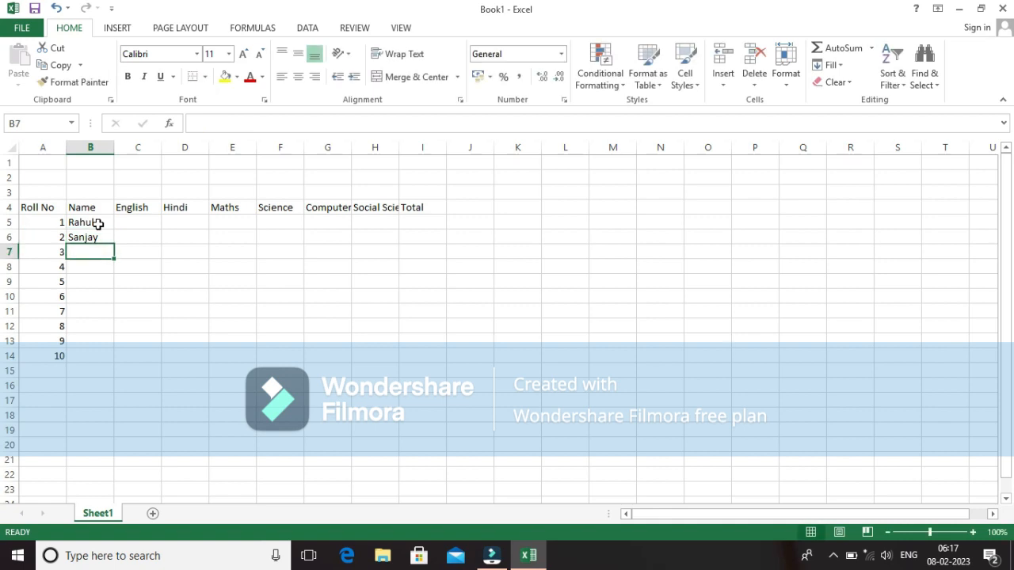
{"action": "type", "text": "Tarun"}
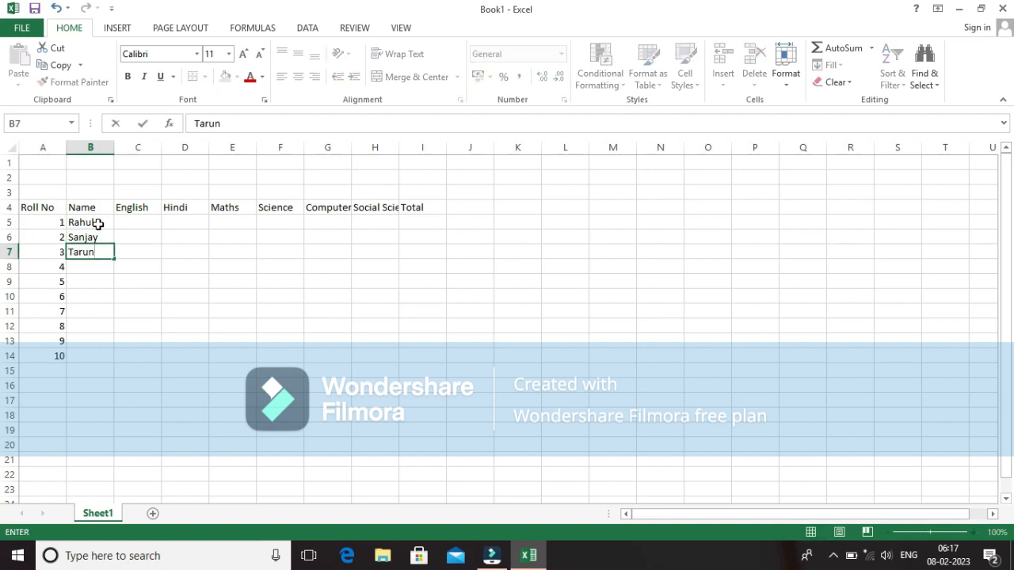
{"action": "key", "text": "Return"}
- Add the student names for roll numbers 4 to 6 in B8, B9 and B10
{"action": "type", "text": "Pi"}
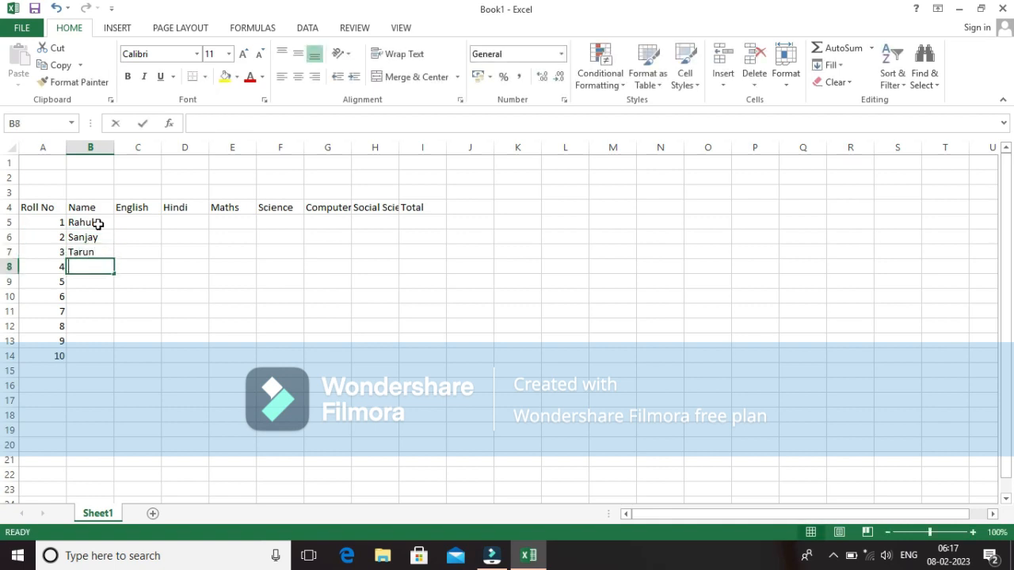
{"action": "type", "text": "nki"}
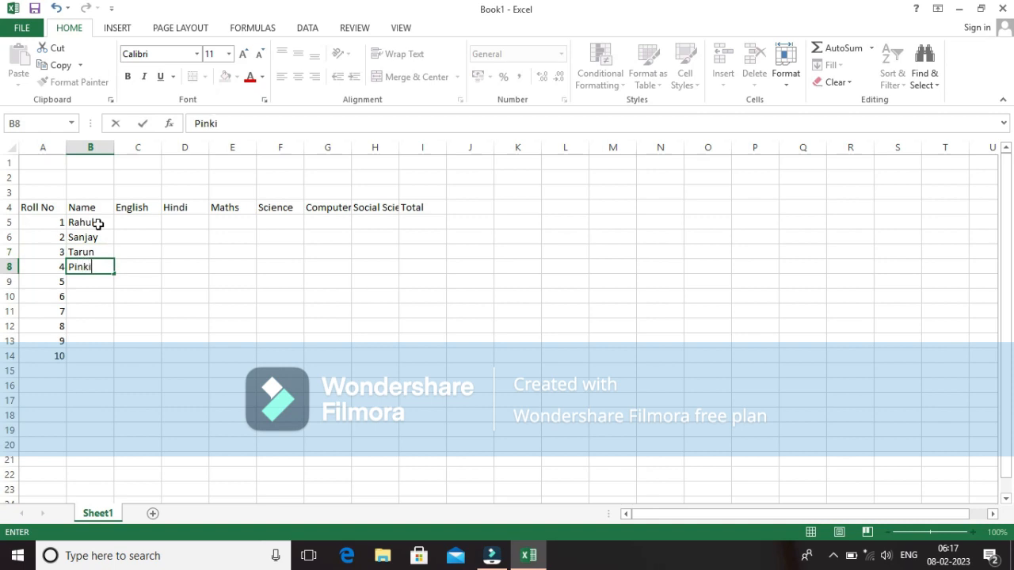
{"action": "key", "text": "Return"}
{"action": "type", "text": "M"}
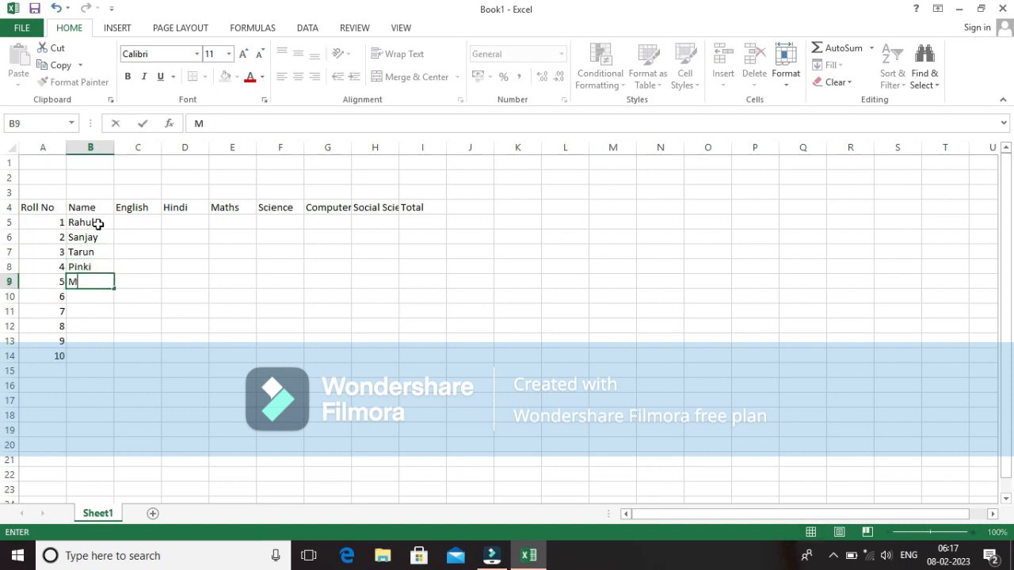
{"action": "type", "text": "anoj"}
{"action": "key", "text": "Return"}
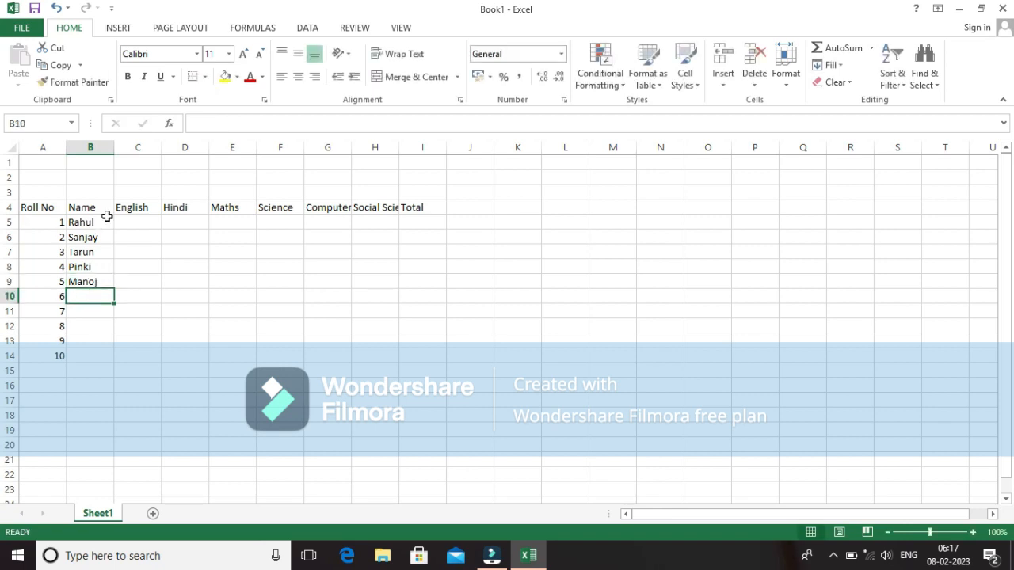
{"action": "type", "text": "Rajesh"}
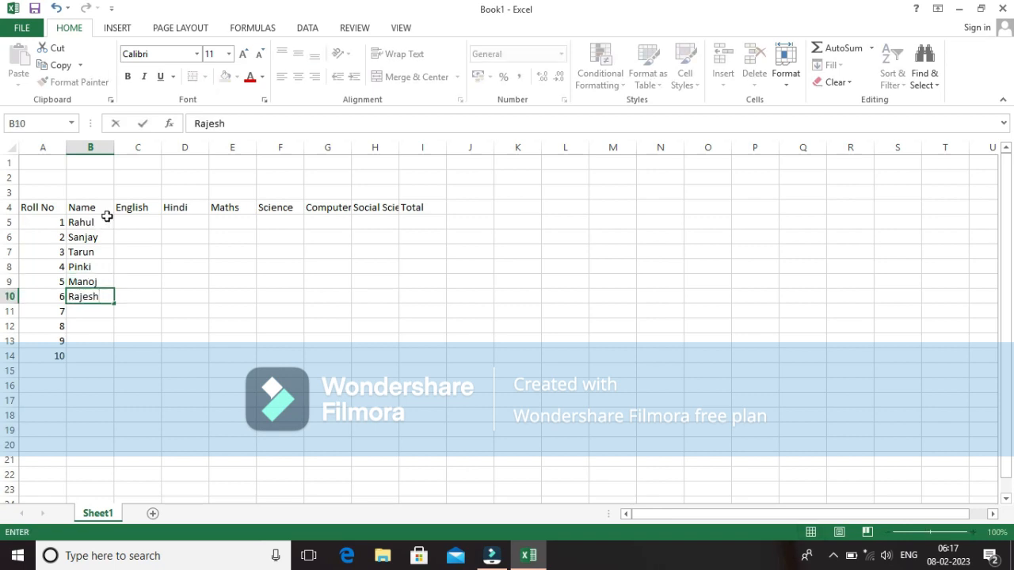
{"action": "key", "text": "Return"}
- Fill in the student names for roll numbers 7 and 8 in B11 and B12
{"action": "type", "text": "Dil"}
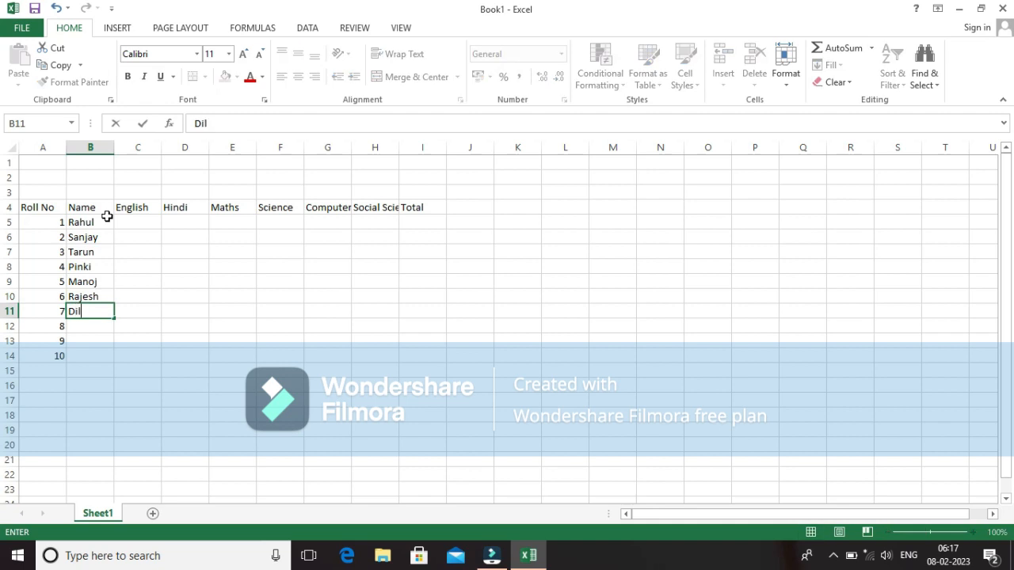
{"action": "type", "text": "ip"}
{"action": "key", "text": "Return"}
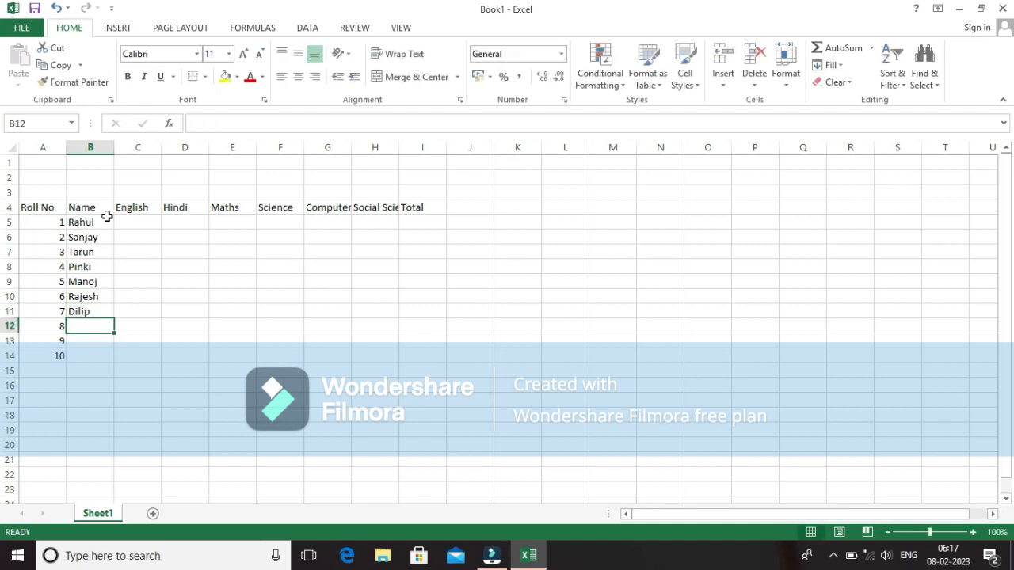
{"action": "type", "text": "AZ"}
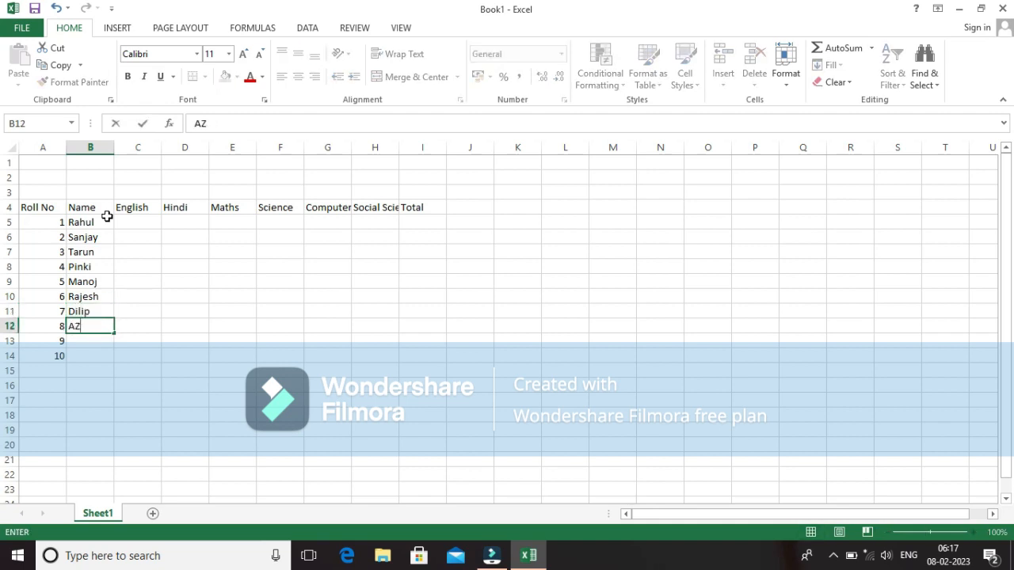
{"action": "key", "text": "BackSpace"}
{"action": "type", "text": "lok"}
{"action": "key", "text": "Return"}
- Complete the Name column with the last two students' names in B13 and B14
{"action": "type", "text": "Ka"}
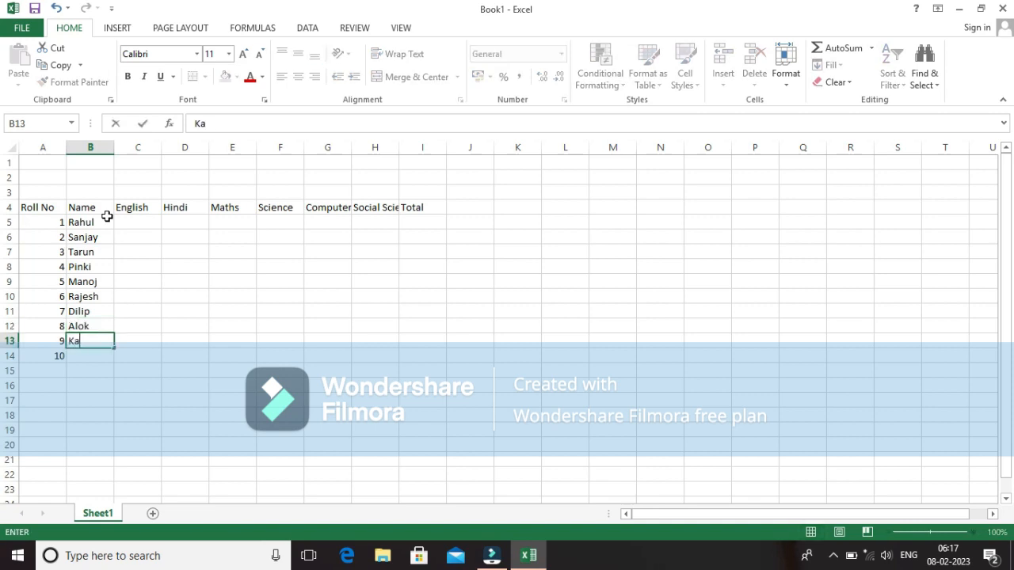
{"action": "type", "text": "vita"}
{"action": "key", "text": "Return"}
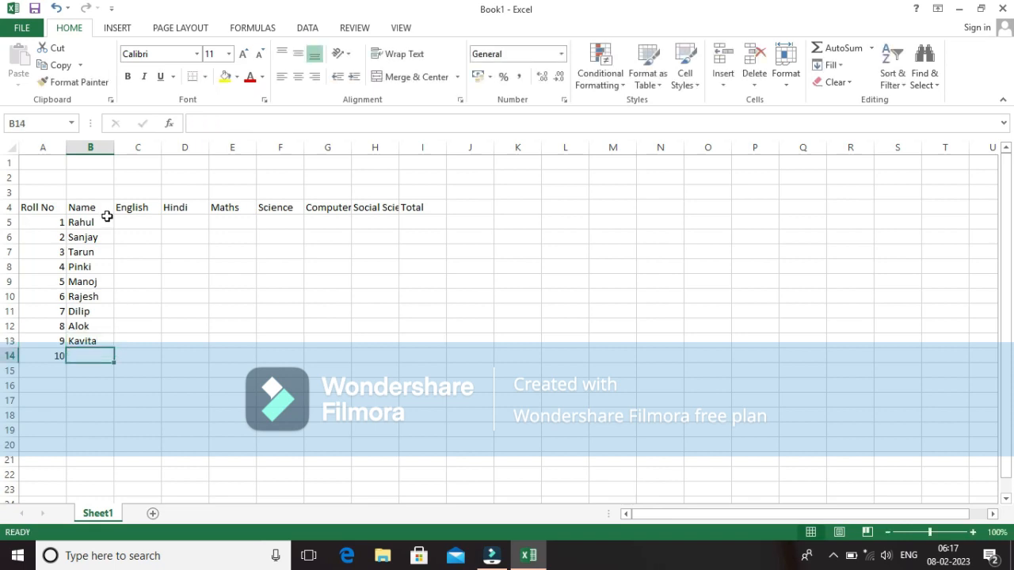
{"action": "type", "text": "Rea"}
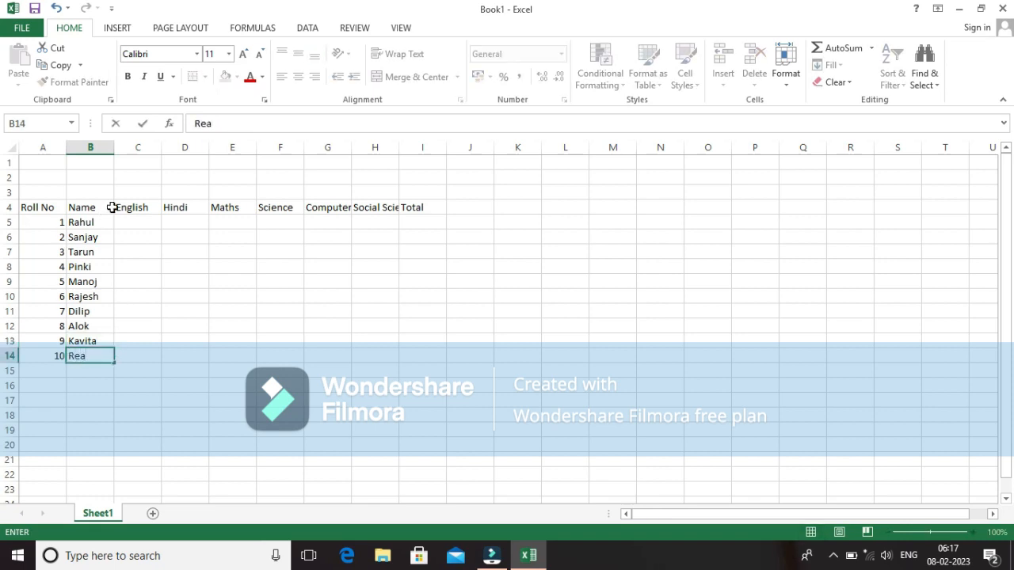
{"action": "key", "text": "BackSpace"}
{"action": "type", "text": "ema"}
{"action": "left_click", "coordinate": [175, 388]}
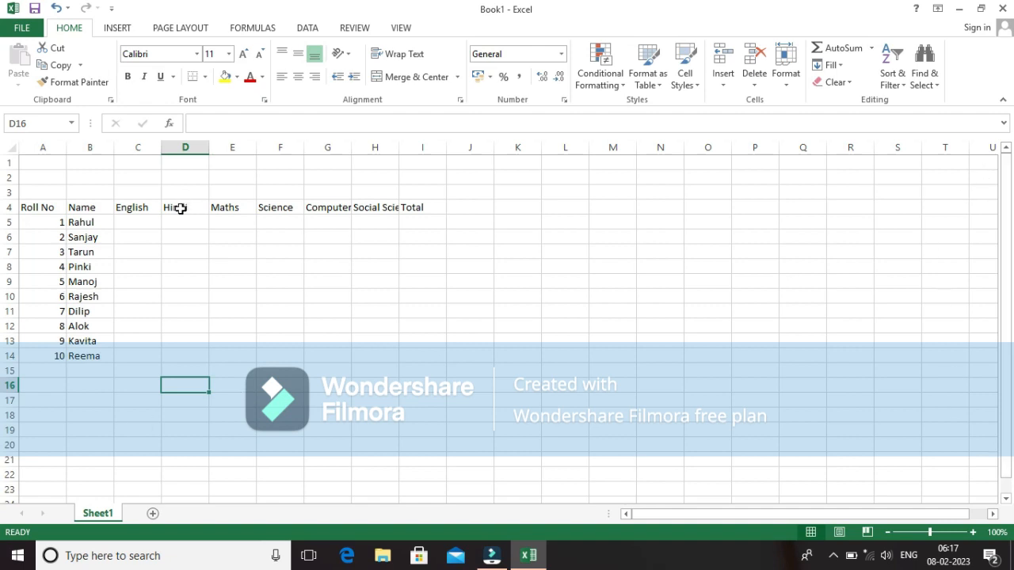
{"action": "left_click", "coordinate": [143, 225]}
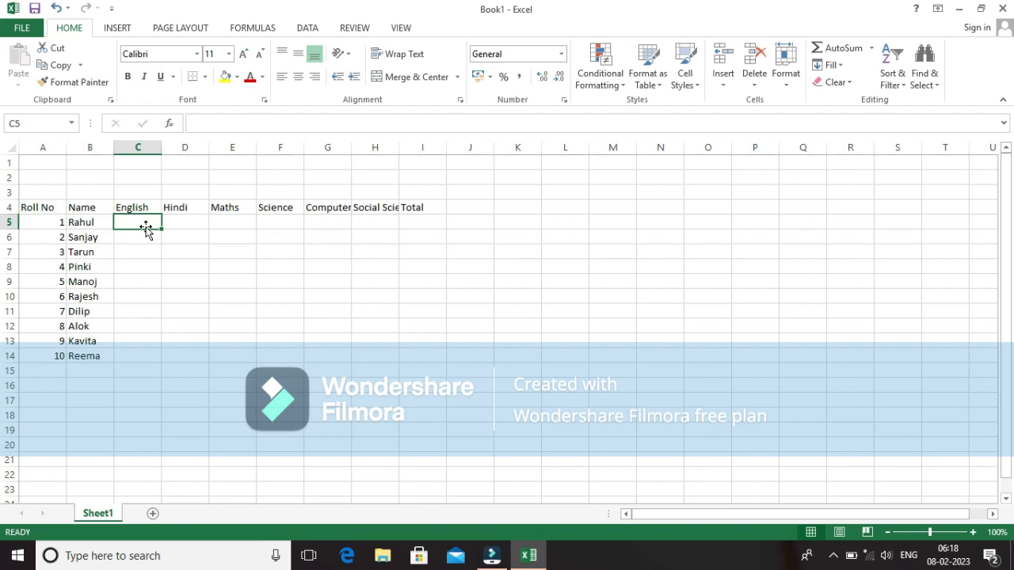
{"action": "key", "text": "Left"}
{"action": "key", "text": "Left"}
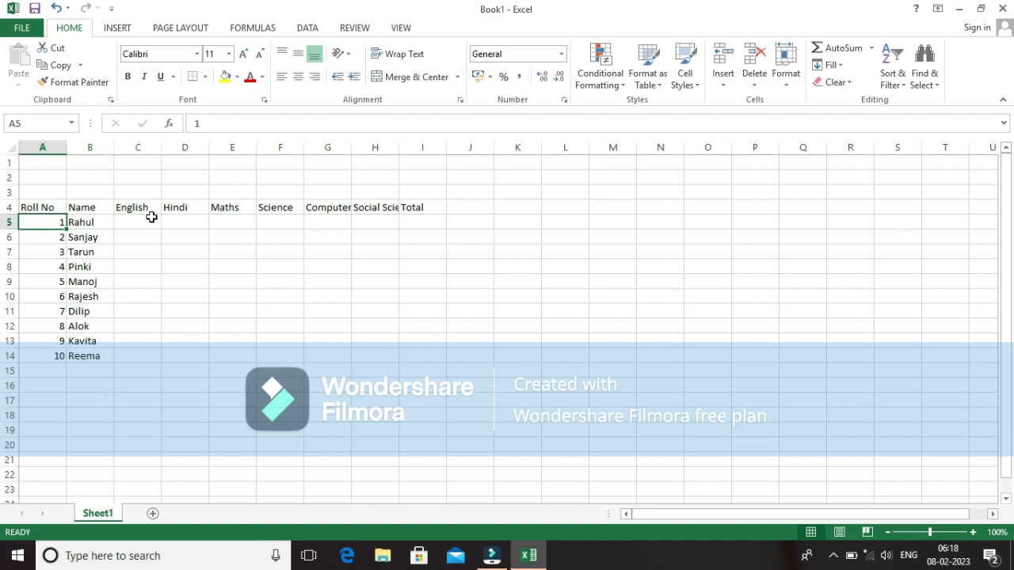
- Enter the first three English marks: 70 in C5, 80 in C6 and 75 in C7
{"action": "left_click", "coordinate": [151, 222]}
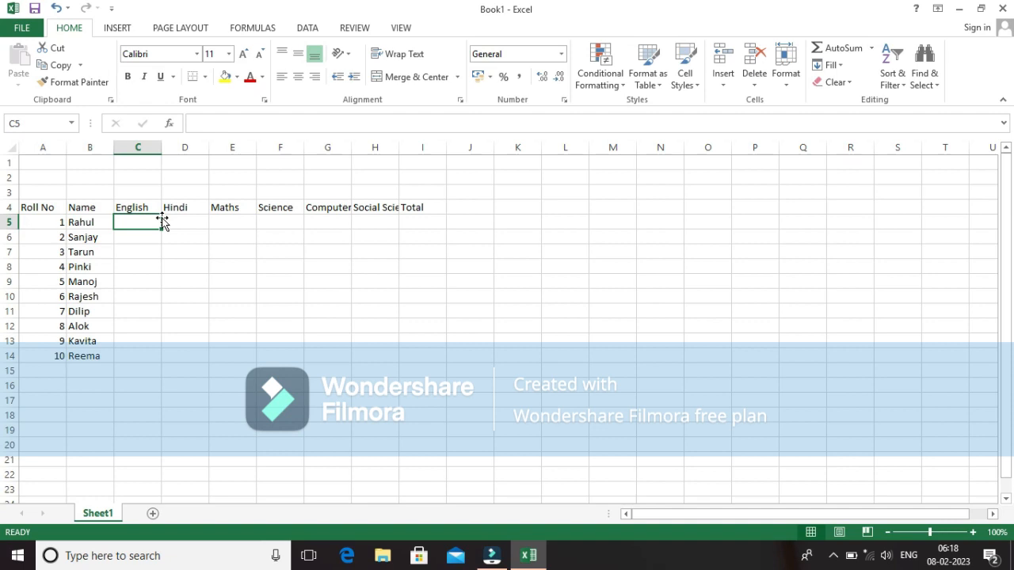
{"action": "type", "text": "5"}
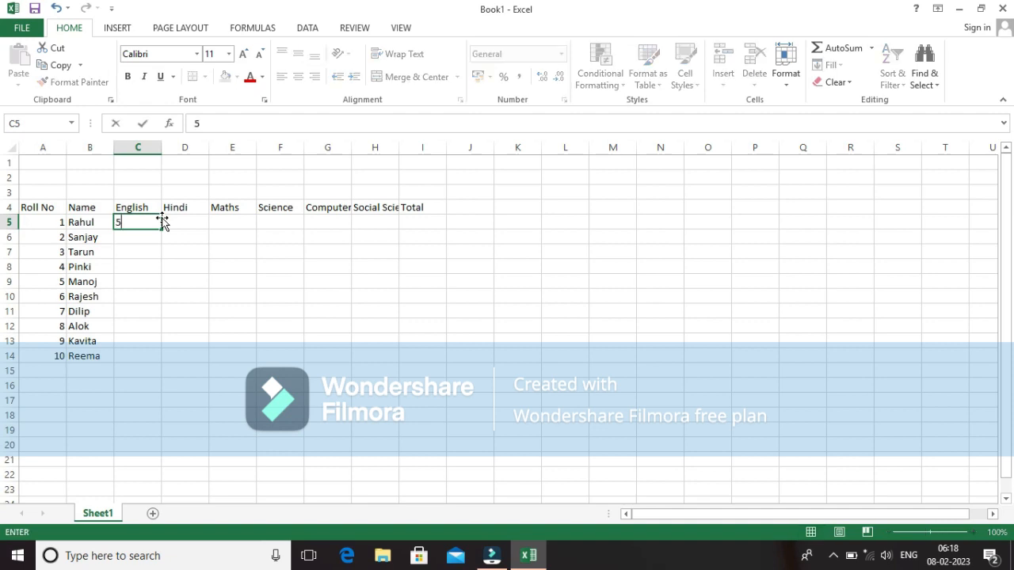
{"action": "key", "text": "BackSpace"}
{"action": "type", "text": "70"}
{"action": "key", "text": "Return"}
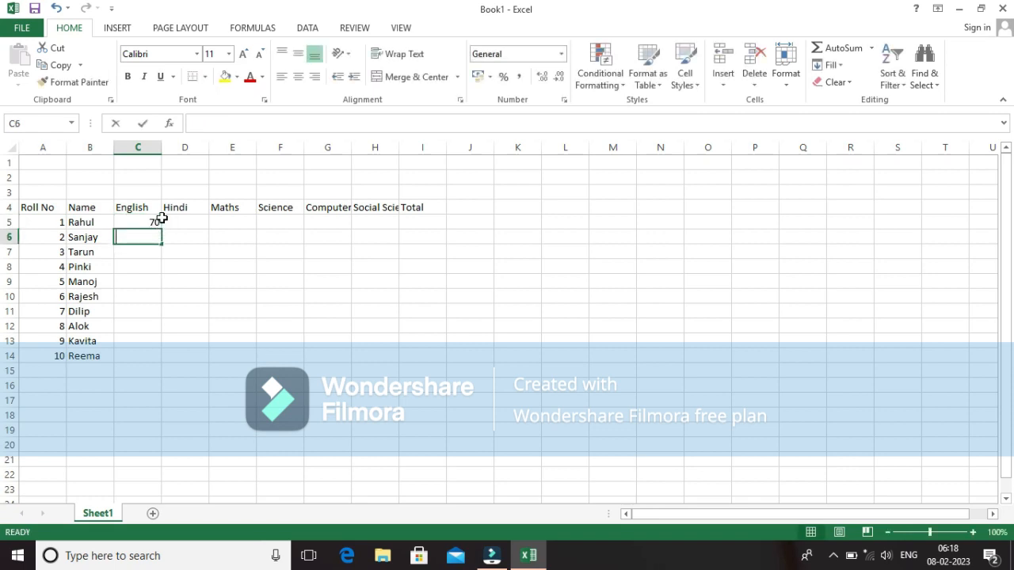
{"action": "type", "text": "80"}
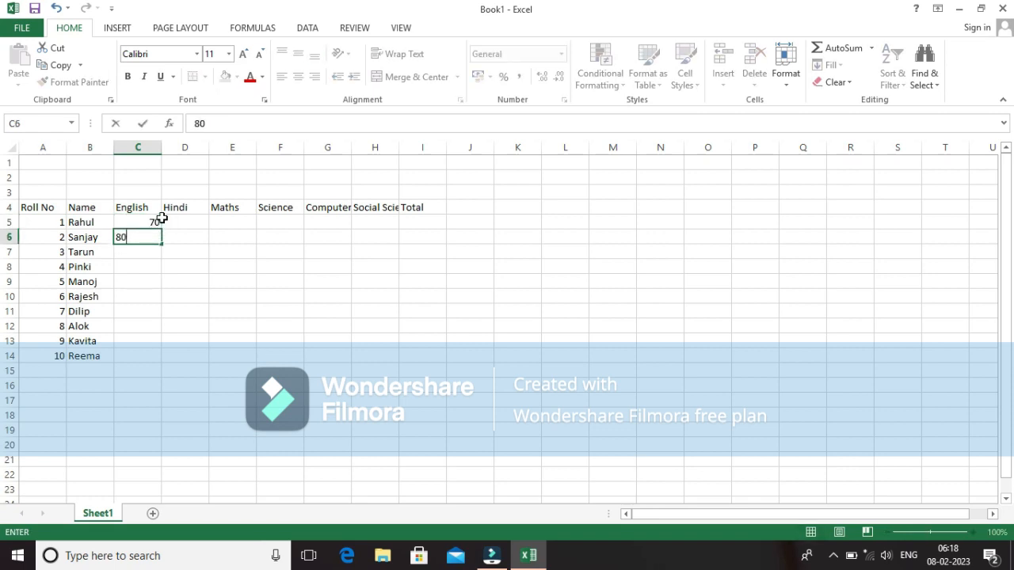
{"action": "key", "text": "Return"}
{"action": "type", "text": "75"}
{"action": "key", "text": "Return"}
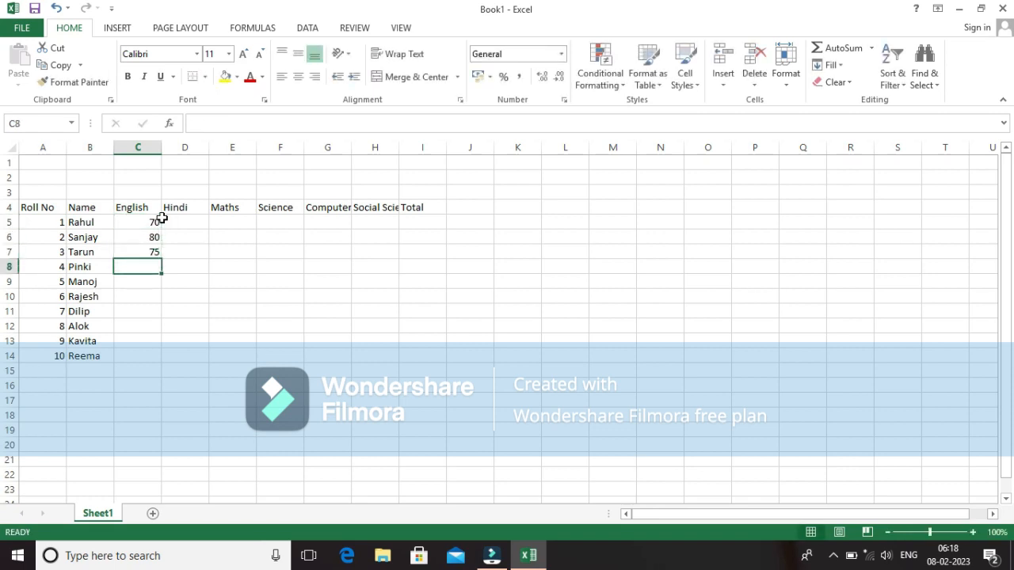
- Enter the English marks 65 in C8, 80 in C9 and 70 in C10
{"action": "type", "text": "65"}
{"action": "key", "text": "Return"}
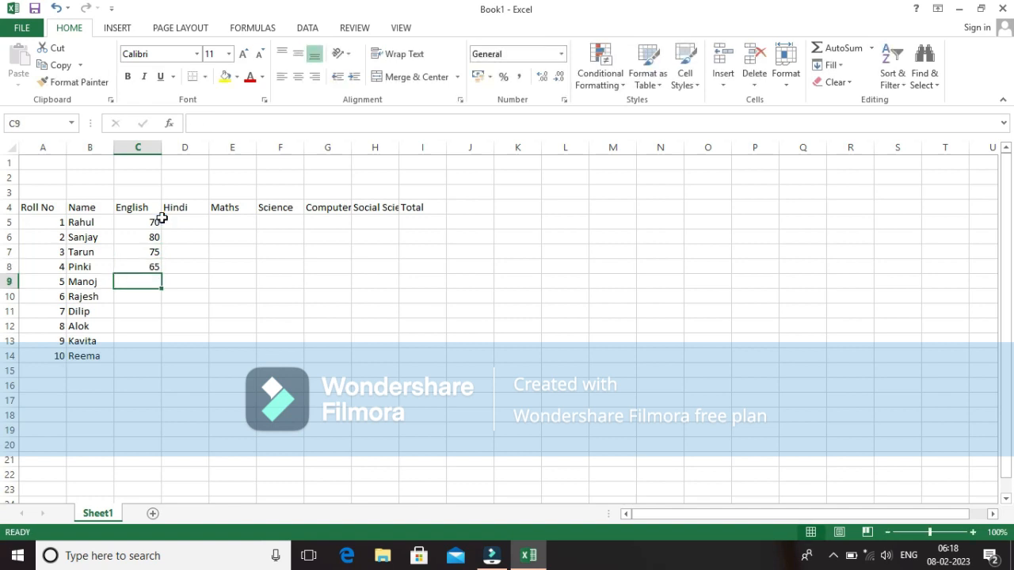
{"action": "type", "text": "80"}
{"action": "key", "text": "Return"}
{"action": "type", "text": "70"}
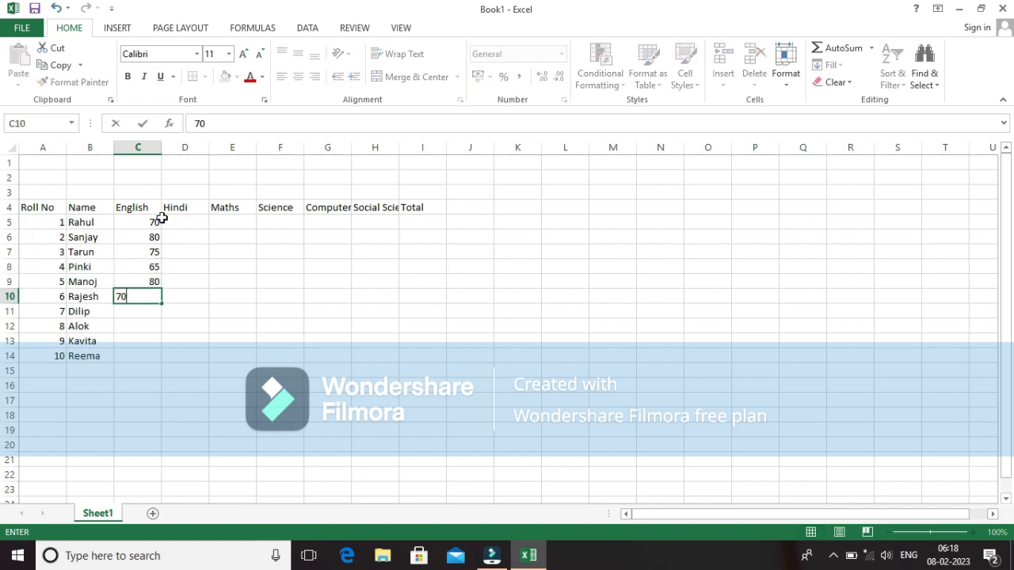
{"action": "key", "text": "Return"}
- Complete the English marks with 75 in C11, 80 in C12, 55 in C13 and 65 in C14
{"action": "type", "text": "75"}
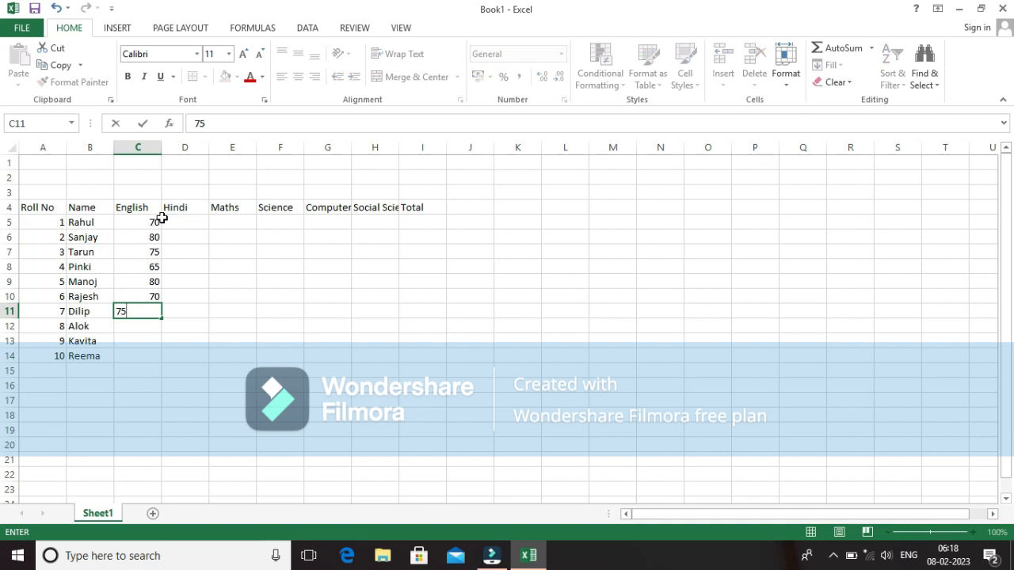
{"action": "key", "text": "Return"}
{"action": "type", "text": "80"}
{"action": "key", "text": "Return"}
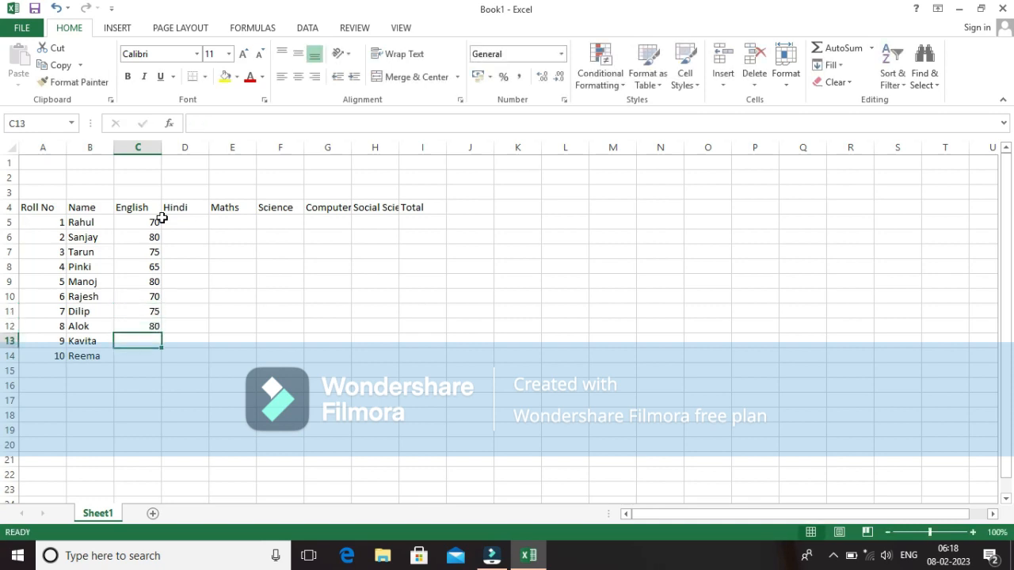
{"action": "type", "text": "55"}
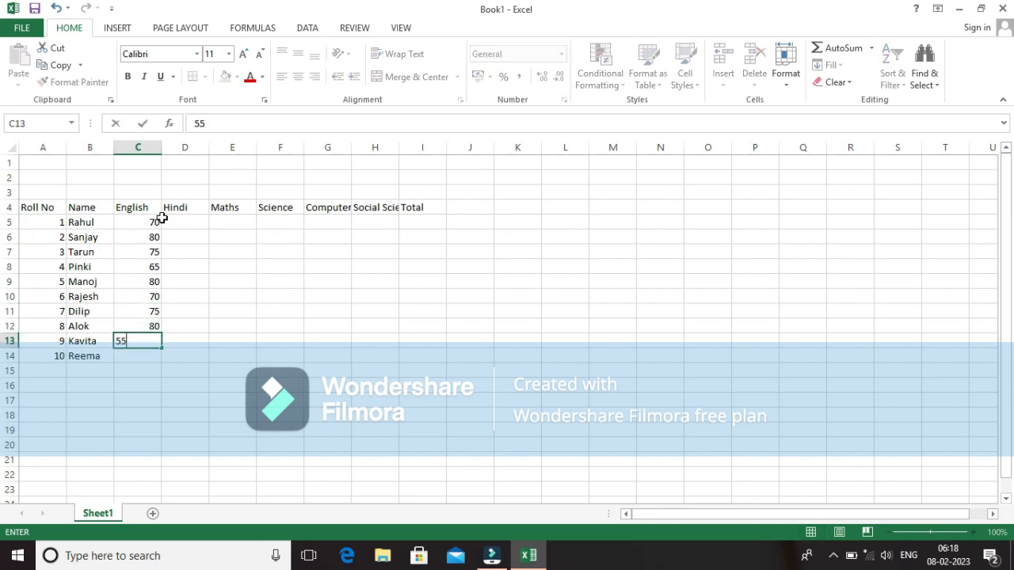
{"action": "key", "text": "Return"}
{"action": "type", "text": "65"}
{"action": "key", "text": "Return"}
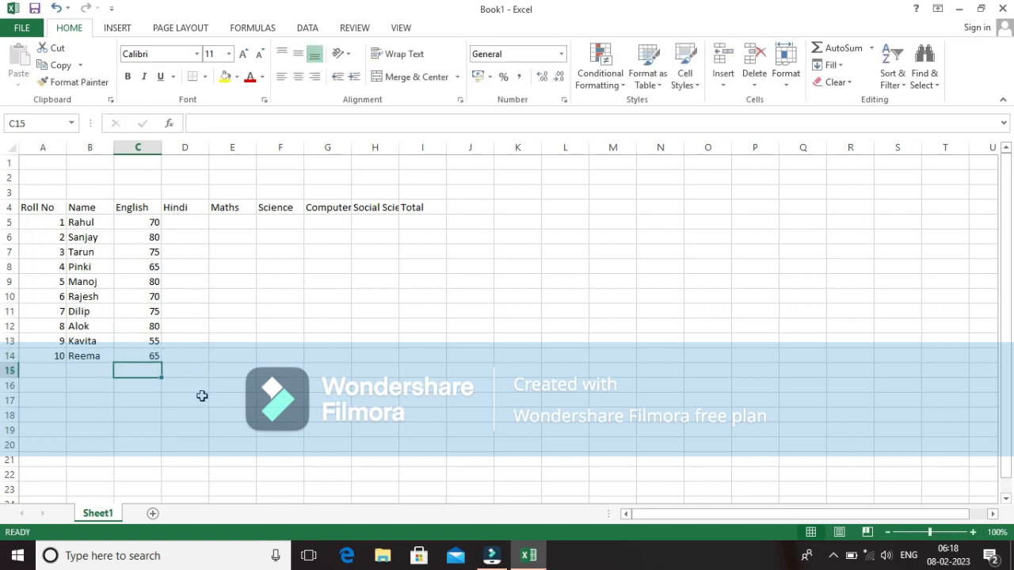
- Copy the English marks in C5:C14 into the Hindi column from D5 and the Maths column from E5
{"action": "left_click_drag", "start_coordinate": [141, 222], "coordinate": [138, 356]}
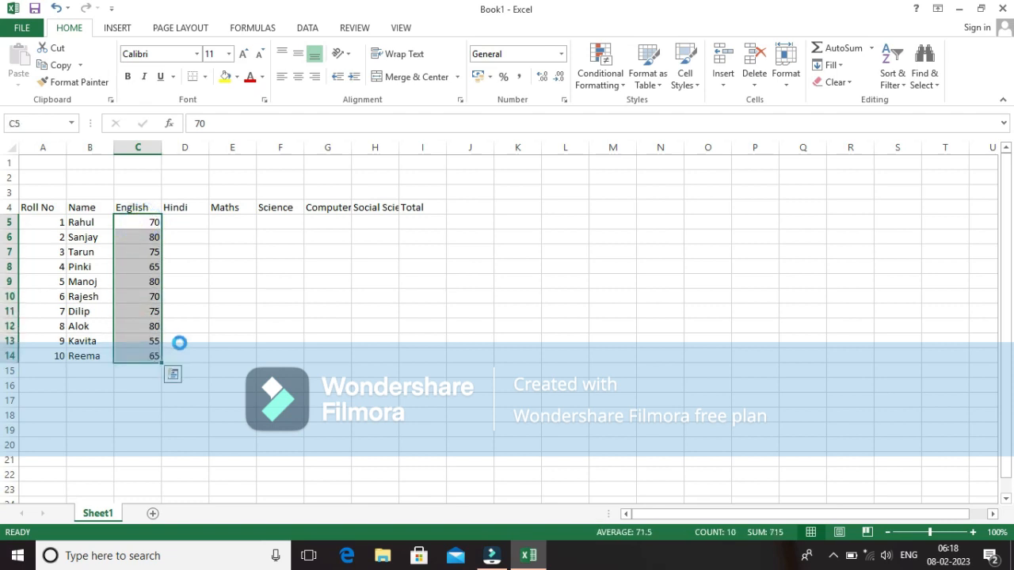
{"action": "key", "text": "ctrl+c"}
{"action": "left_click", "coordinate": [194, 210]}
{"action": "left_click", "coordinate": [204, 222]}
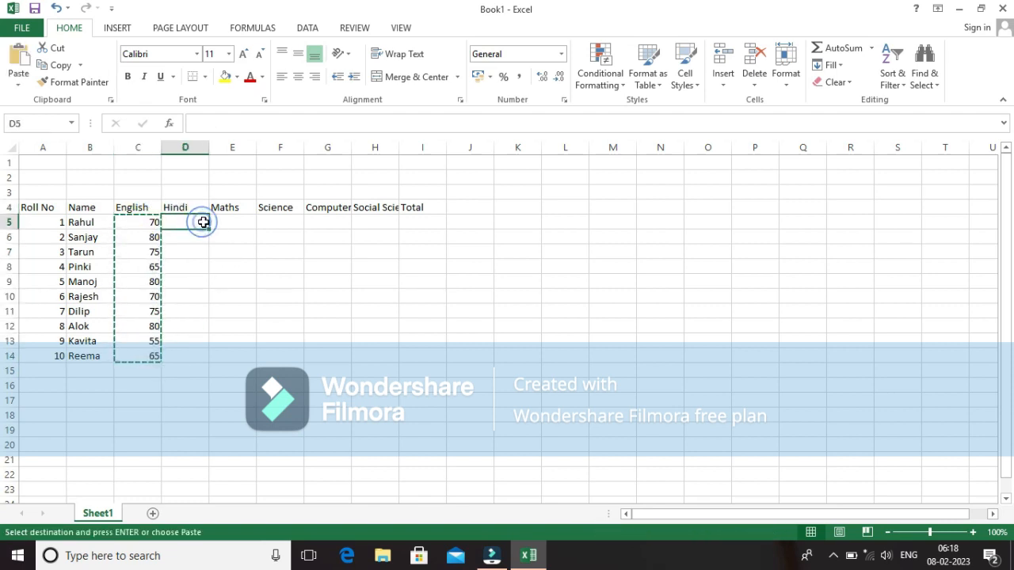
{"action": "key", "text": "ctrl+v"}
{"action": "left_click", "coordinate": [235, 223]}
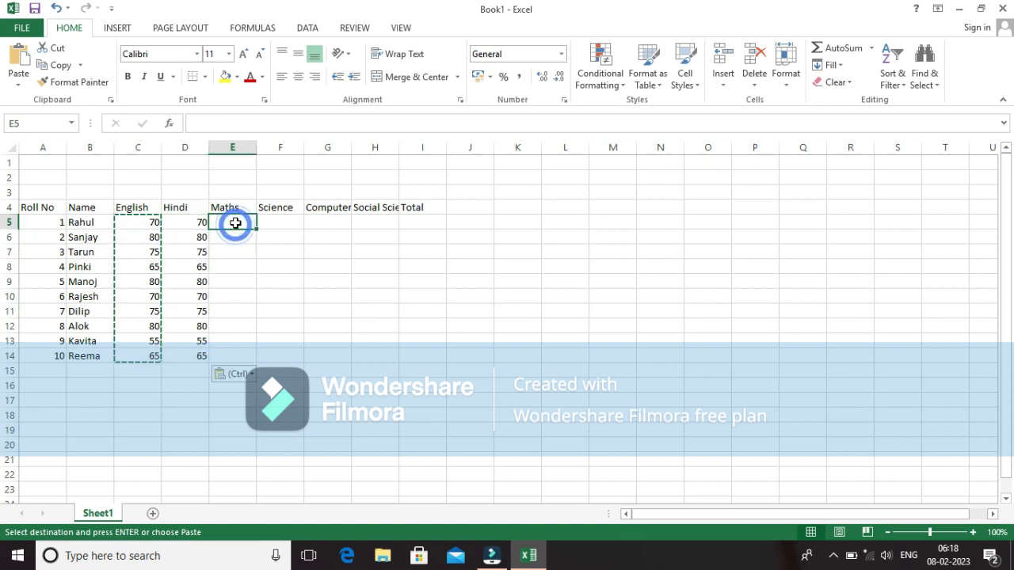
{"action": "key", "text": "ctrl+v"}
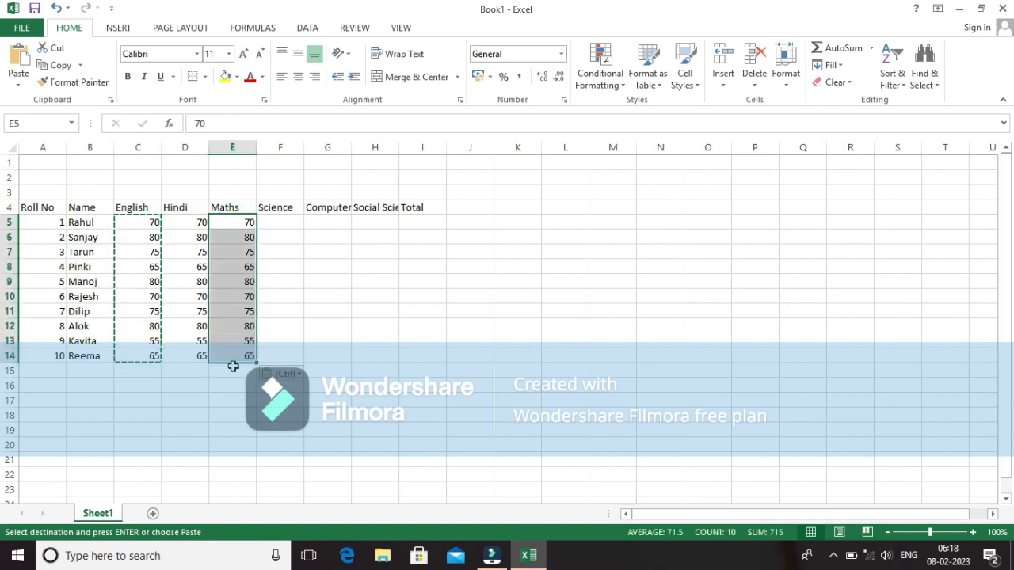
- Paste the copied English marks into the Science, Computer and Social Science columns, starting at F5, G5 and H5
{"action": "left_click", "coordinate": [281, 224]}
{"action": "key", "text": "ctrl+v"}
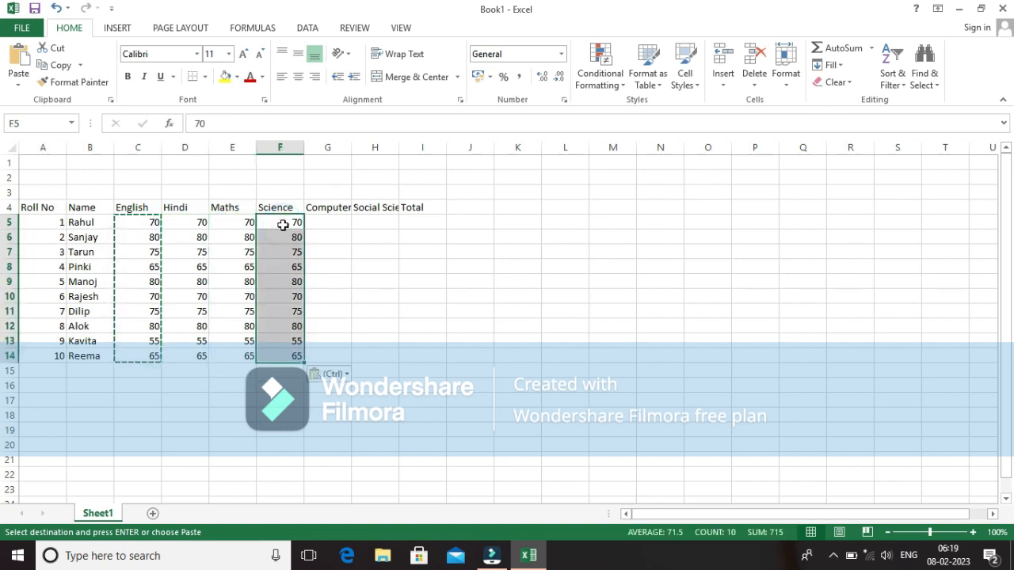
{"action": "left_click", "coordinate": [323, 225]}
{"action": "key", "text": "ctrl+v"}
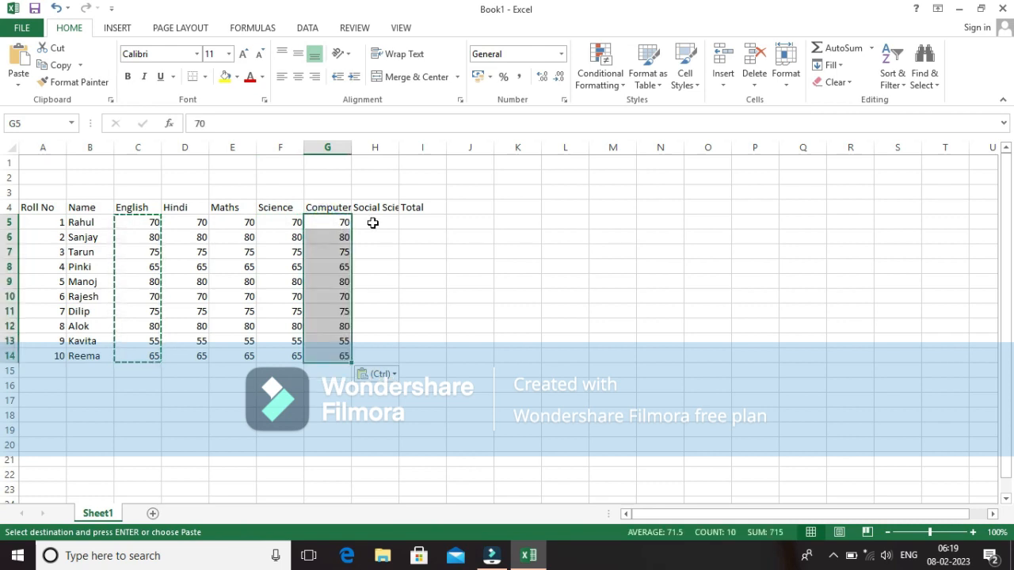
{"action": "left_click", "coordinate": [373, 222]}
{"action": "key", "text": "ctrl+v"}
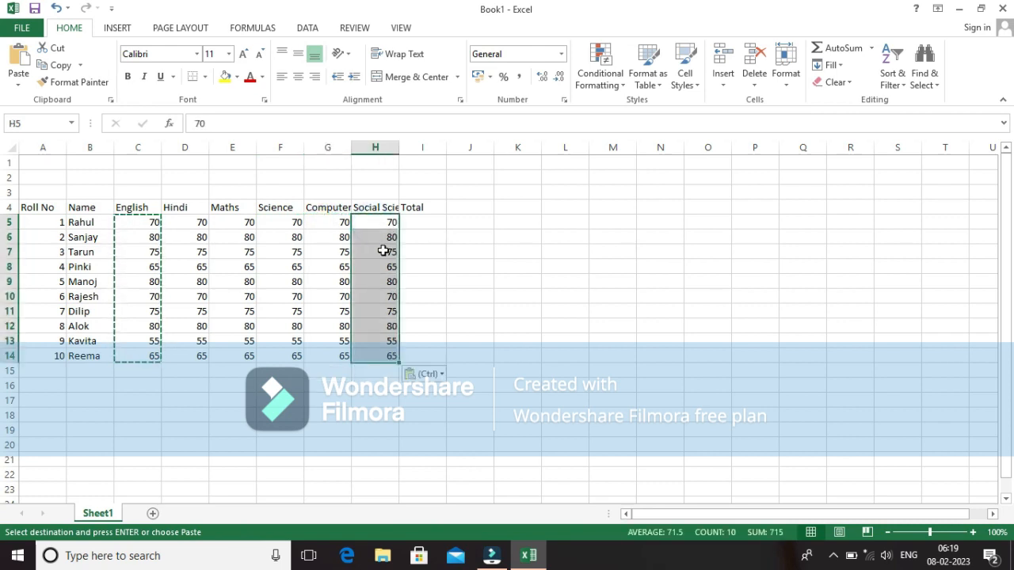
- Change the Maths marks to 55 in E9, 68 in E10 and 80 in E11
{"action": "left_click", "coordinate": [248, 280]}
{"action": "type", "text": "55"}
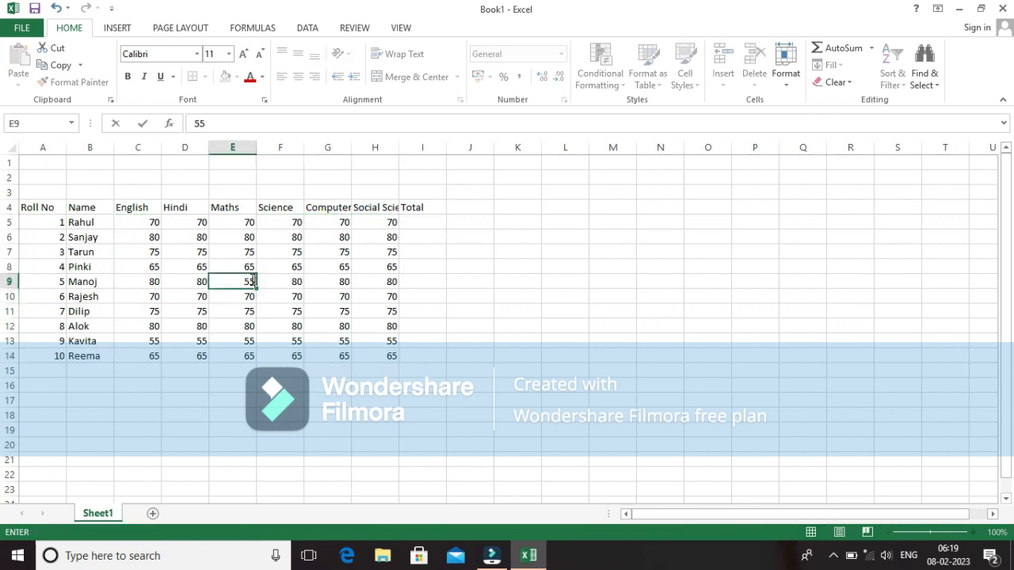
{"action": "key", "text": "Return"}
{"action": "type", "text": "68"}
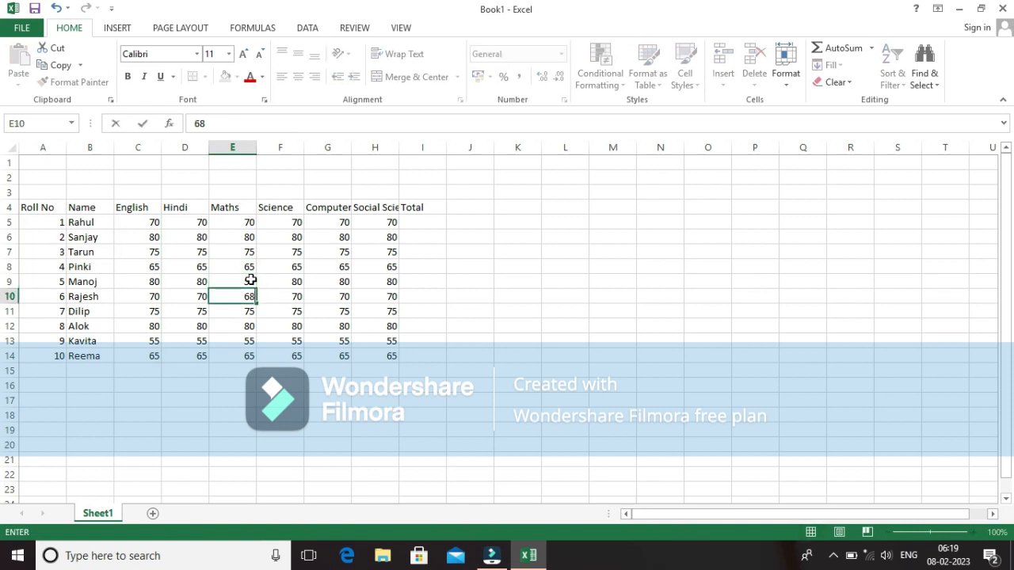
{"action": "key", "text": "Return"}
{"action": "type", "text": "9"}
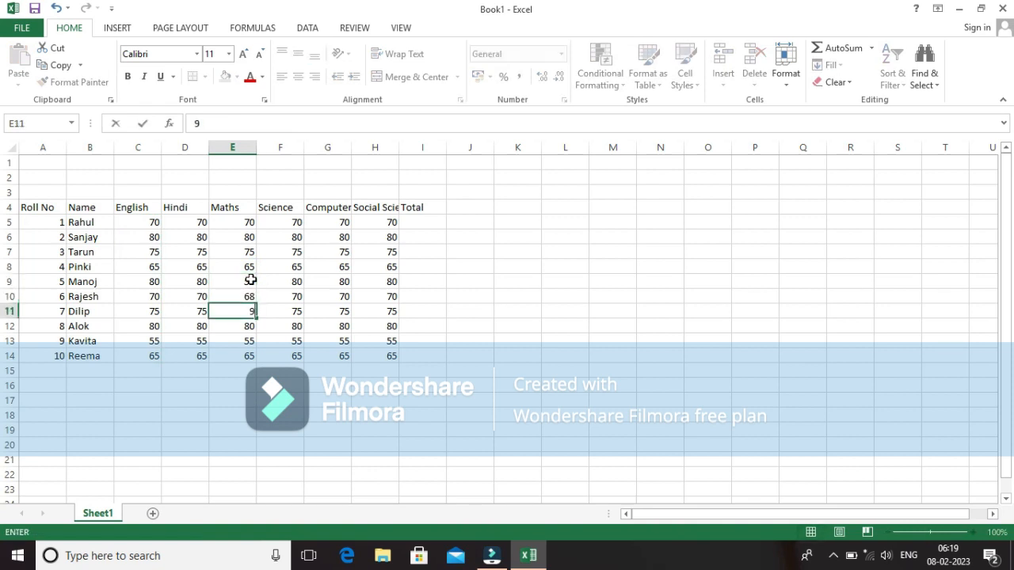
{"action": "key", "text": "BackSpace"}
{"action": "type", "text": "80"}
{"action": "key", "text": "Return"}
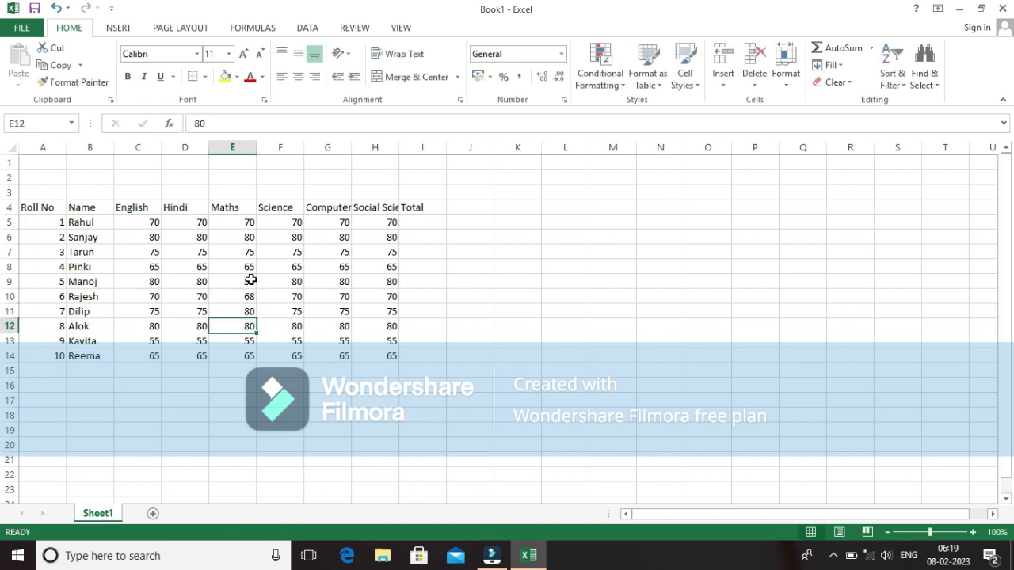
- Change the Maths marks to 36 in E12 and 46 in E13
{"action": "type", "text": "36"}
{"action": "key", "text": "Return"}
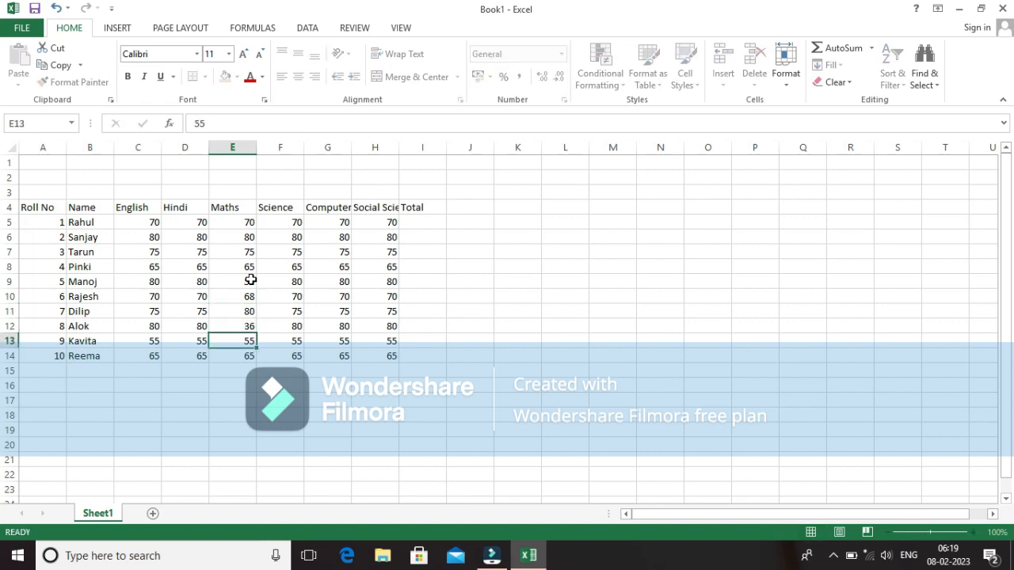
{"action": "type", "text": "46"}
{"action": "key", "text": "Return"}
- Change the Computer marks to 78 in G14 and 48 in G13
{"action": "key", "text": "Right"}
{"action": "key", "text": "Right"}
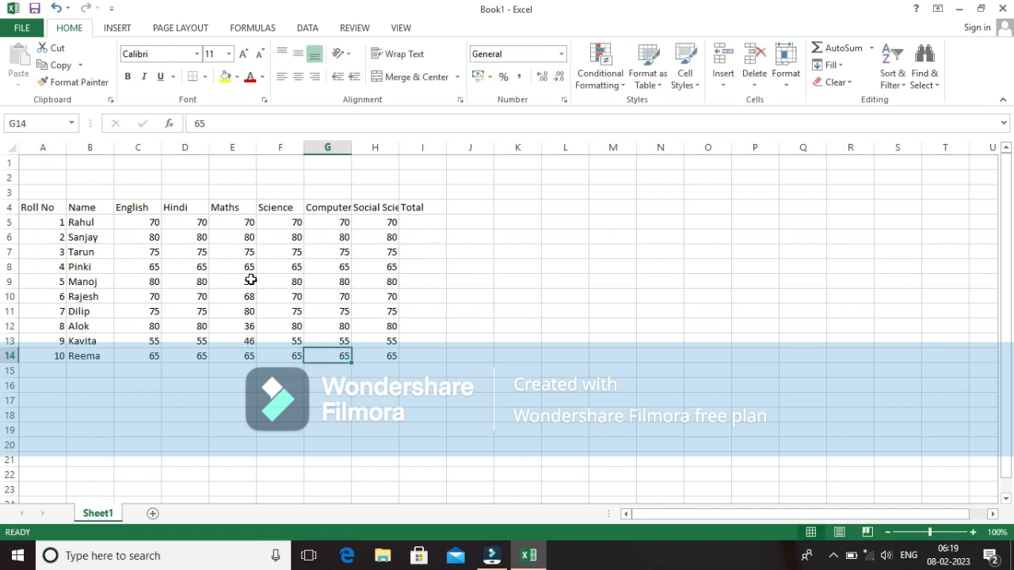
{"action": "type", "text": "78"}
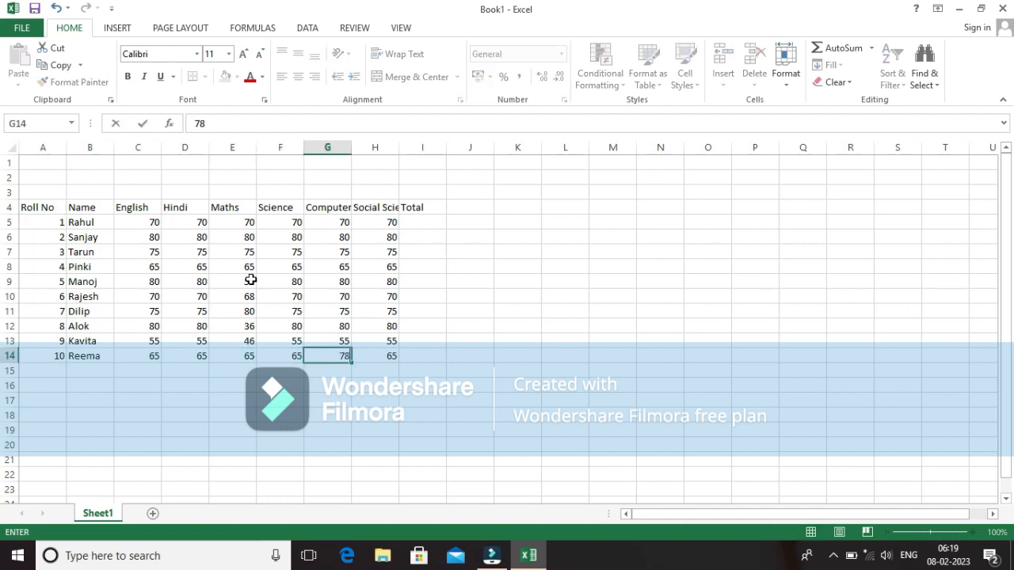
{"action": "key", "text": "Up"}
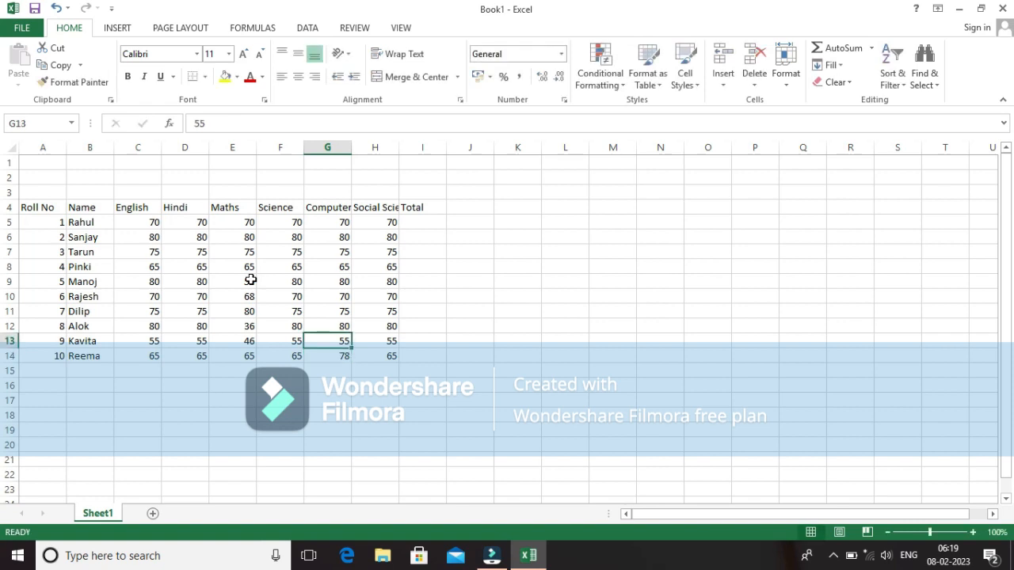
{"action": "type", "text": "48"}
{"action": "key", "text": "Up"}
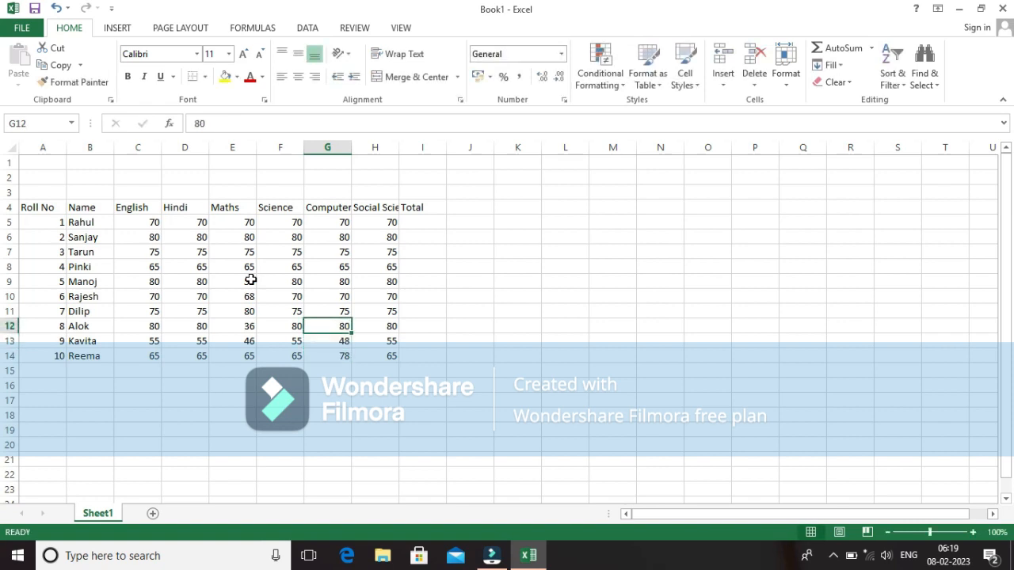
- Change the Computer marks to 68 in G12 and 38 in G11
{"action": "type", "text": "68"}
{"action": "key", "text": "Up"}
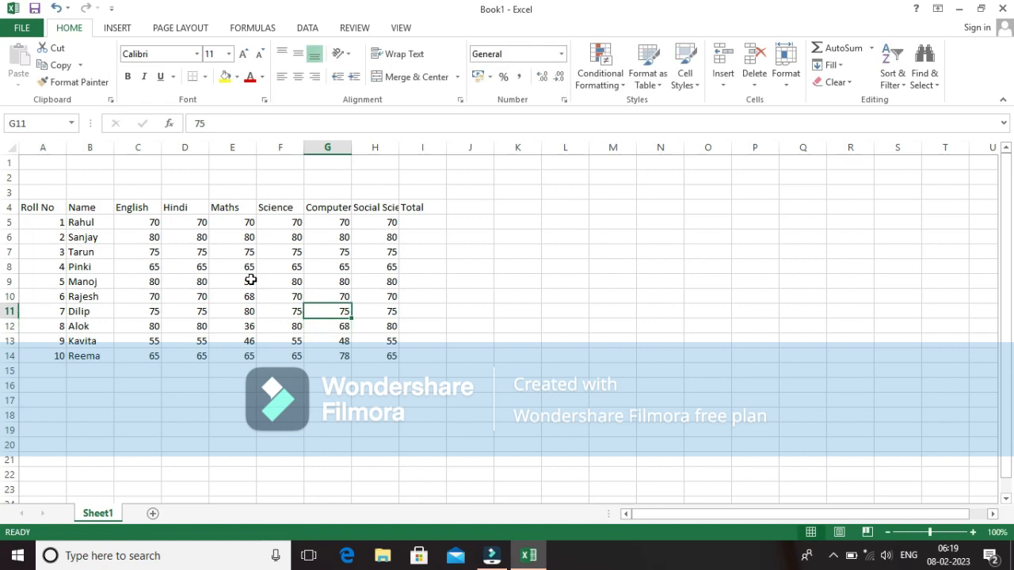
{"action": "type", "text": "38"}
{"action": "key", "text": "Up"}
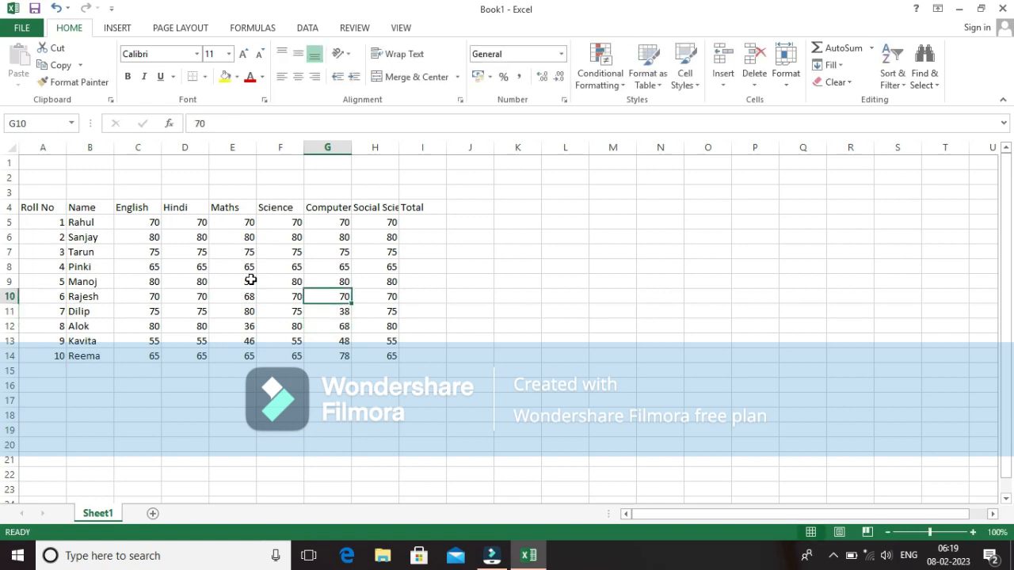
{"action": "key", "text": "Up"}
{"action": "key", "text": "Up"}
{"action": "key", "text": "Up"}
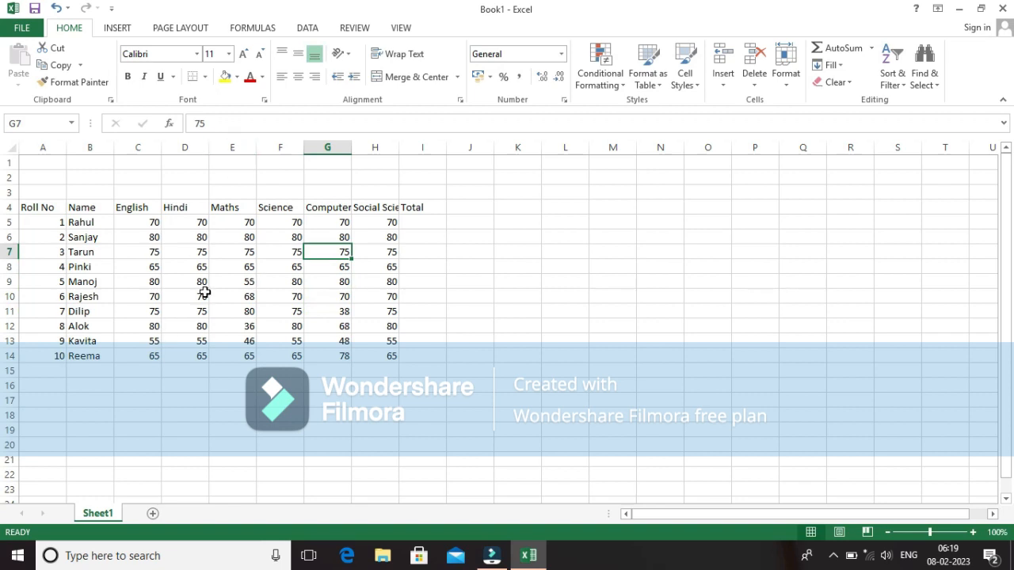
- Change the Hindi marks to 63 in D8, 53 in D9, 43 in D10 and 73 in D11
{"action": "left_click", "coordinate": [202, 269]}
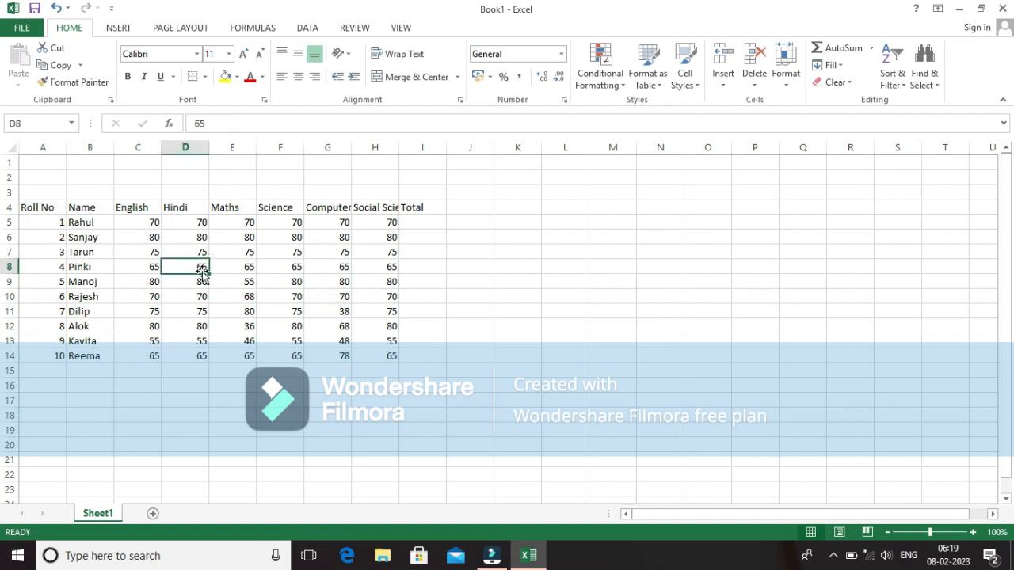
{"action": "type", "text": "60"}
{"action": "key", "text": "Return"}
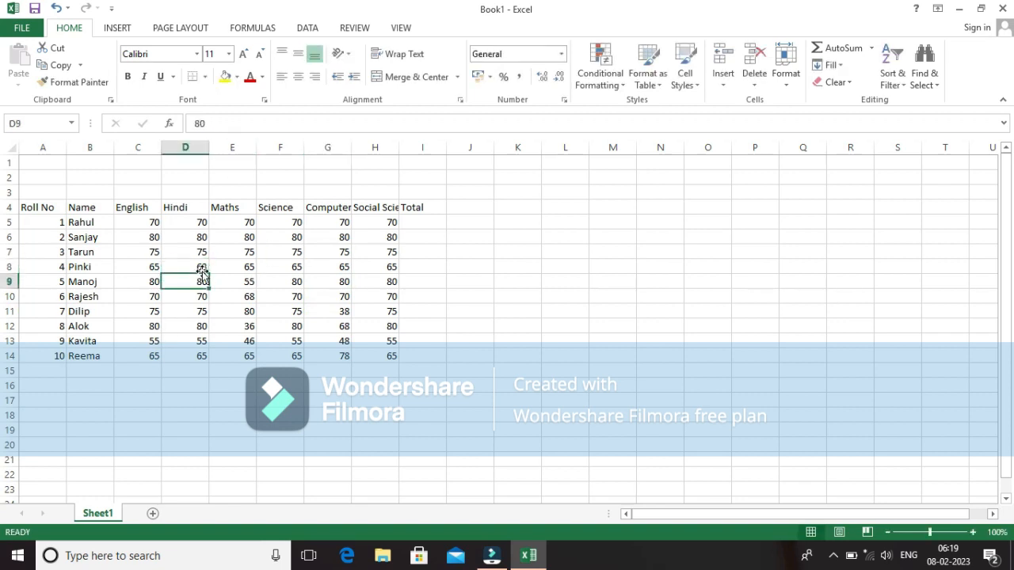
{"action": "type", "text": "53"}
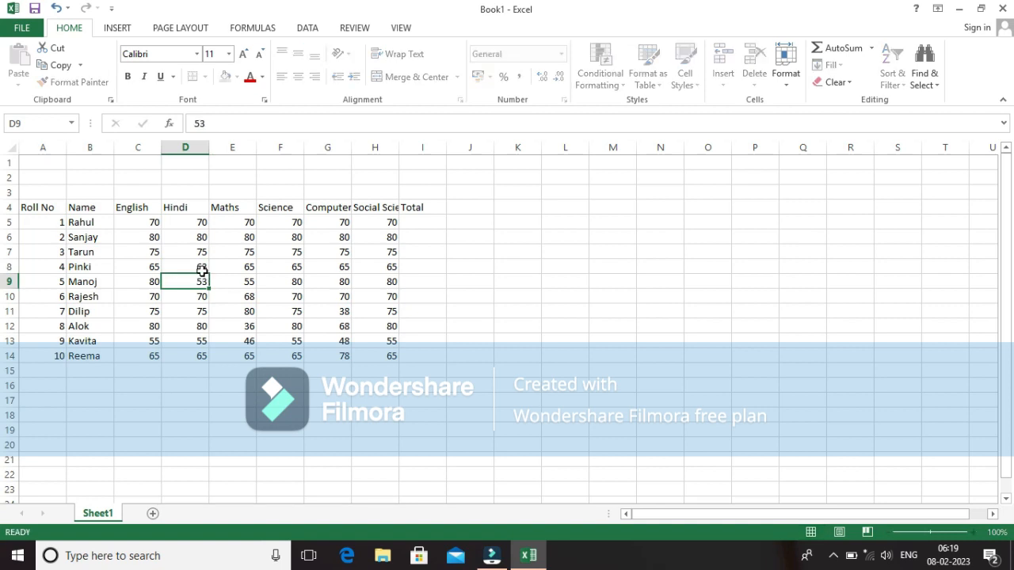
{"action": "key", "text": "Return"}
{"action": "type", "text": "43"}
{"action": "key", "text": "Return"}
{"action": "type", "text": "73"}
{"action": "key", "text": "Return"}
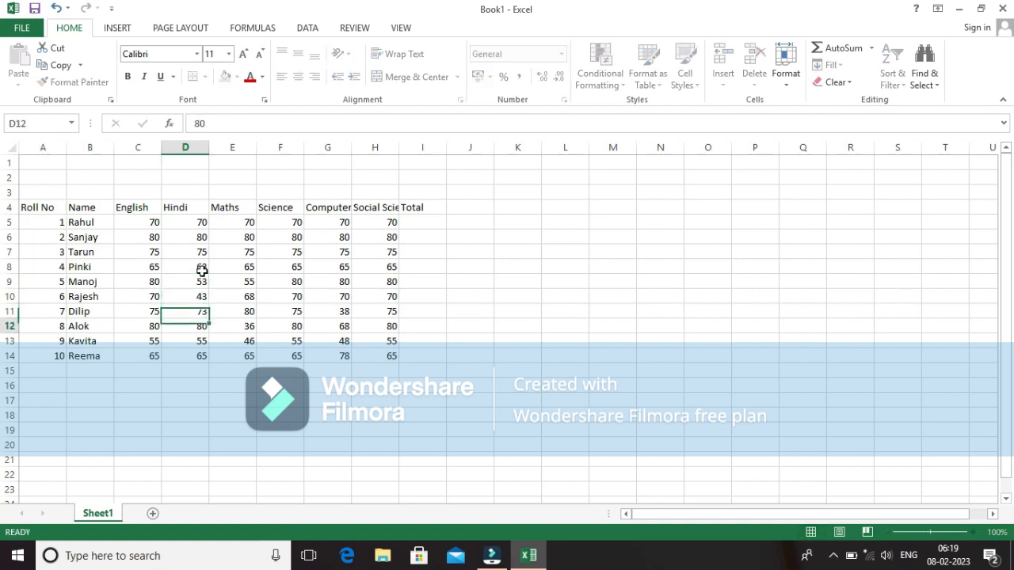
- Set the remaining Hindi marks to 45 in D12, 55 in D13 and 66 in D14
{"action": "type", "text": "45"}
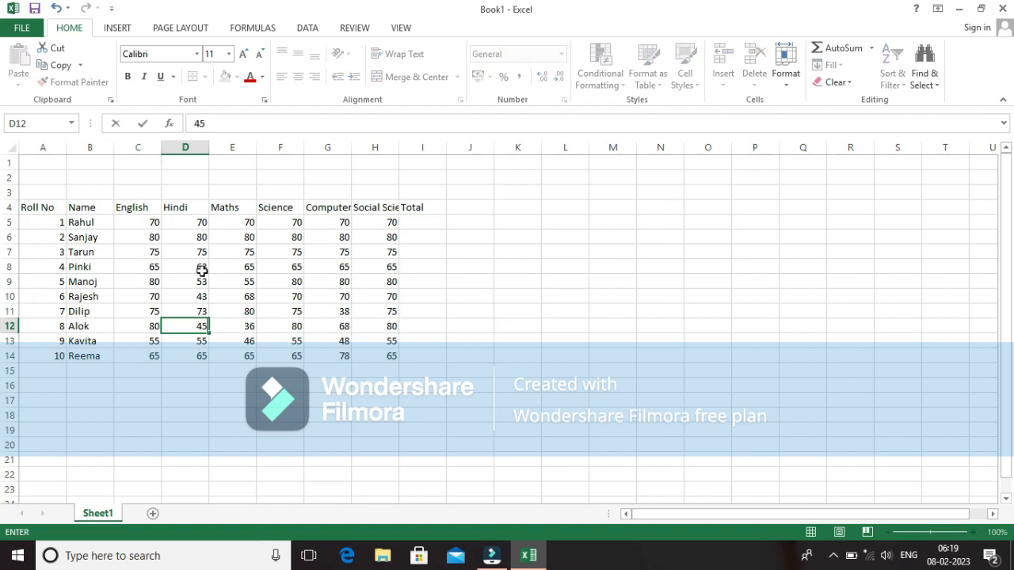
{"action": "key", "text": "Return"}
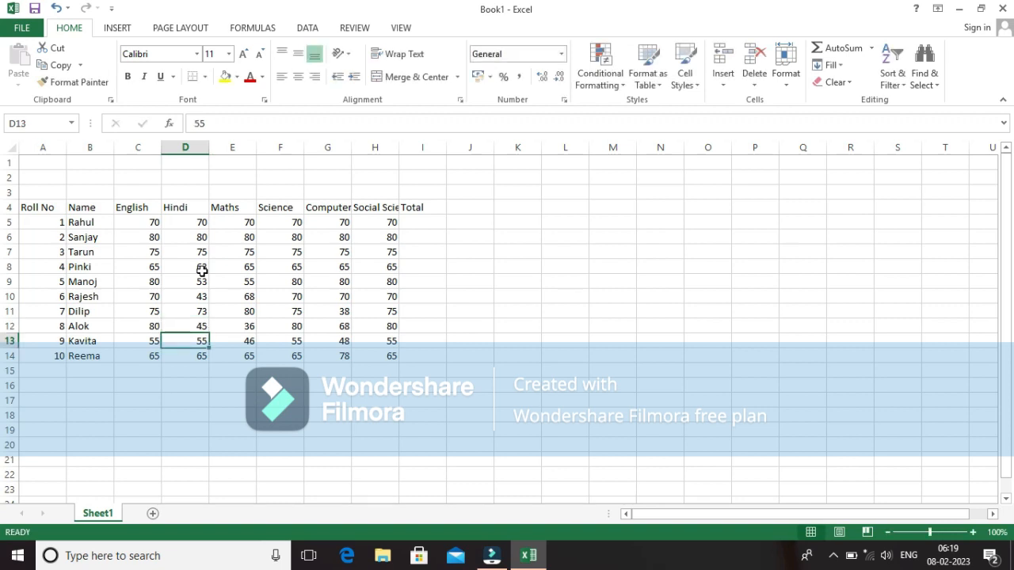
{"action": "type", "text": "55"}
{"action": "key", "text": "Return"}
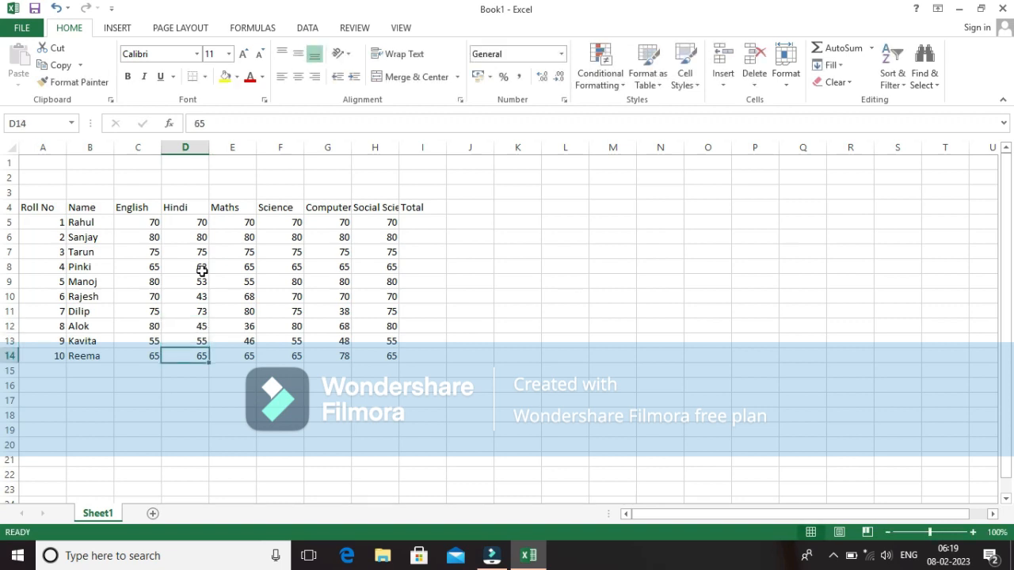
{"action": "type", "text": "66"}
{"action": "left_click", "coordinate": [419, 396]}
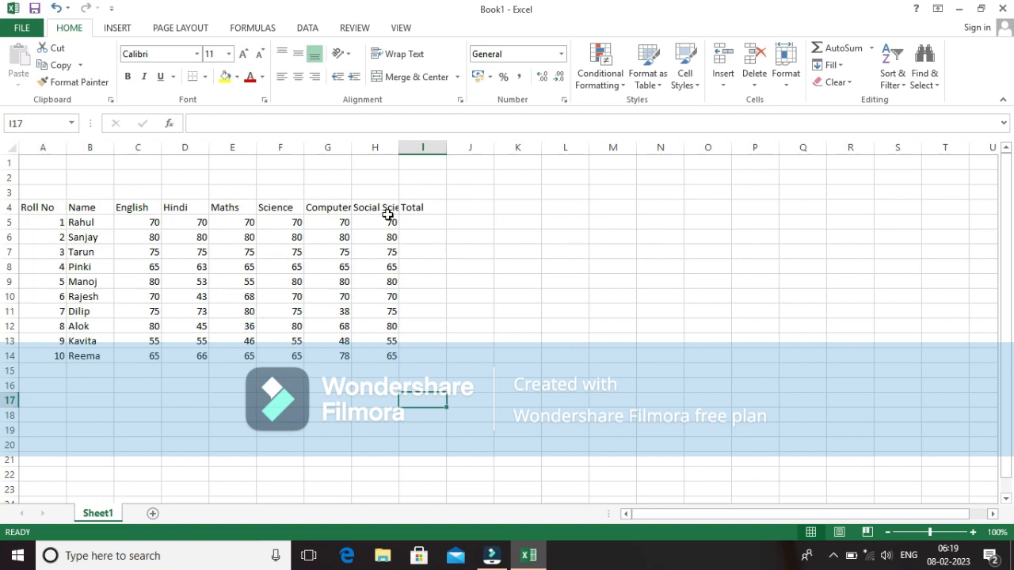
- Try to total the first student's marks in I5 with a SUM formula over C5:H5
{"action": "left_click", "coordinate": [436, 209]}
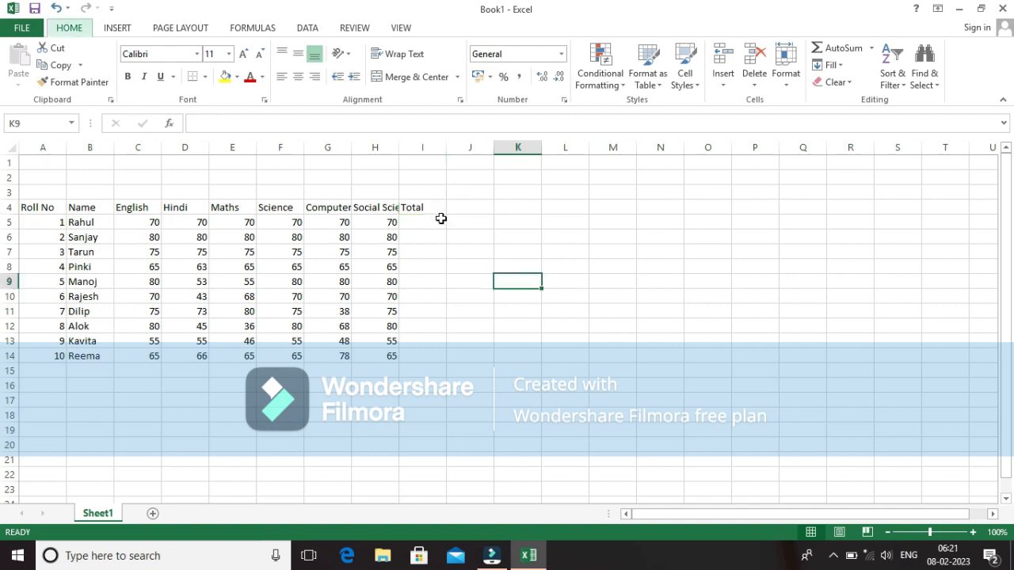
{"action": "key", "text": "alt"}
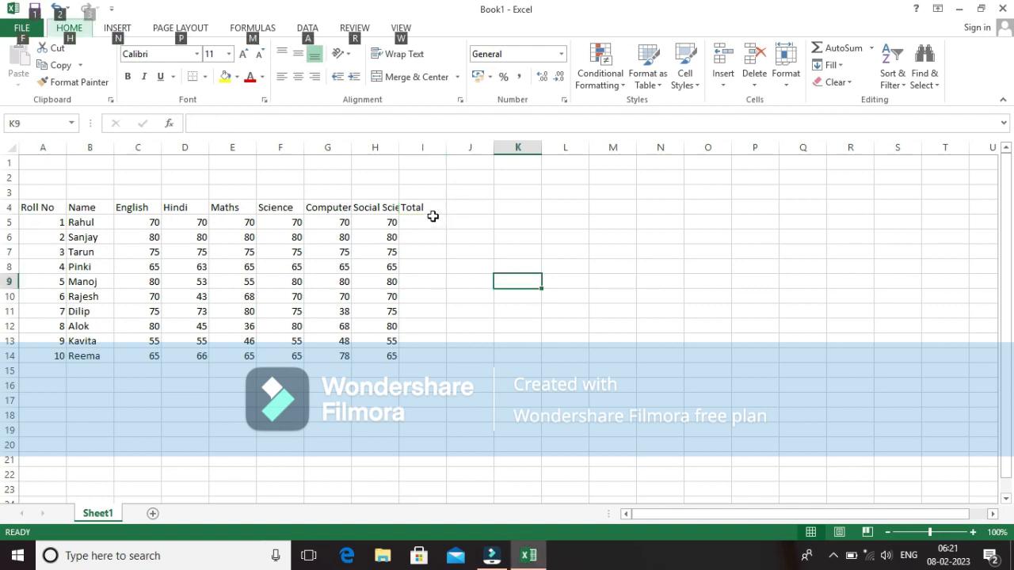
{"action": "left_click", "coordinate": [436, 223]}
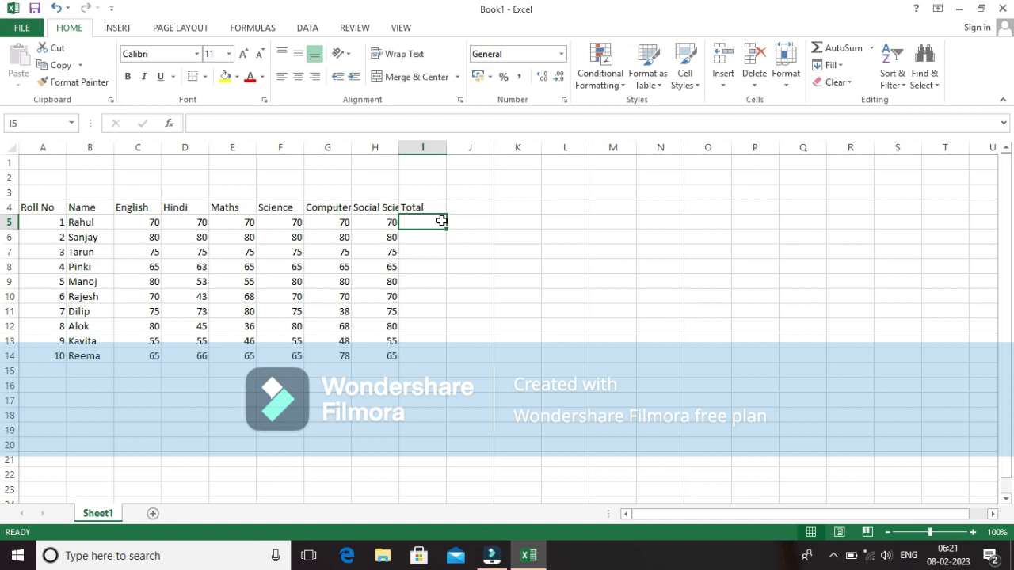
{"action": "type", "text": "="}
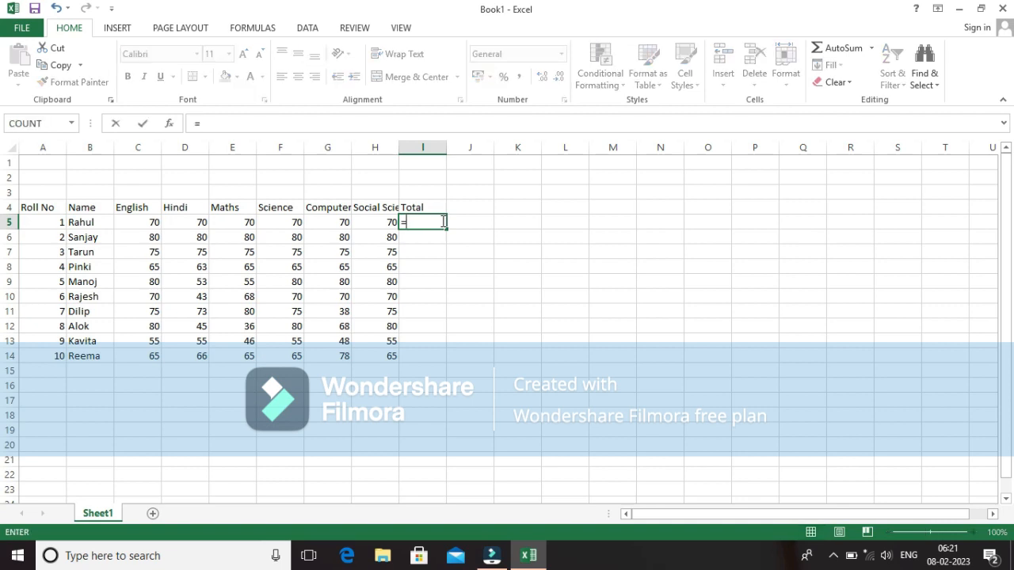
{"action": "type", "text": "sum"}
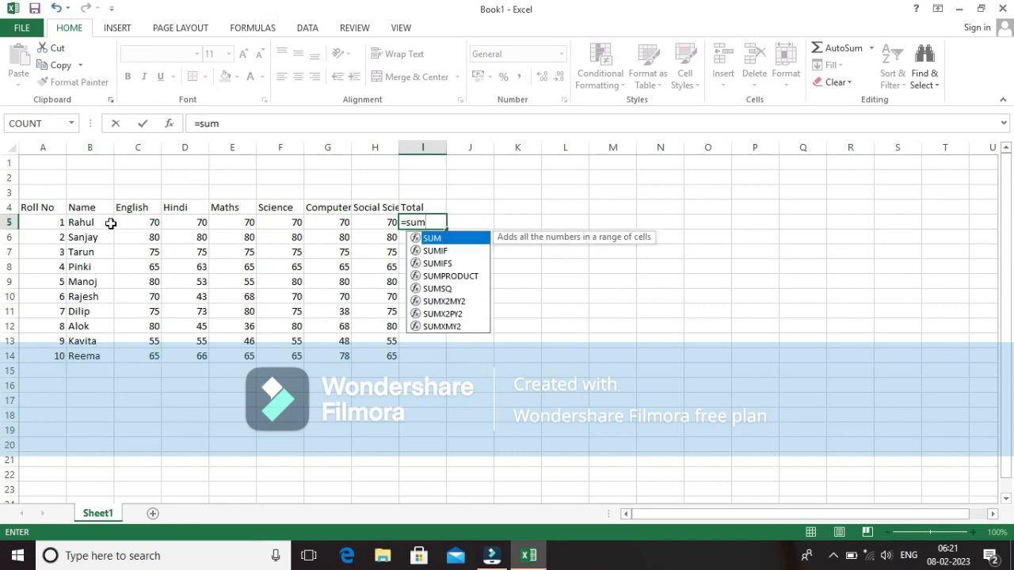
{"action": "left_click_drag", "start_coordinate": [148, 221], "coordinate": [363, 221]}
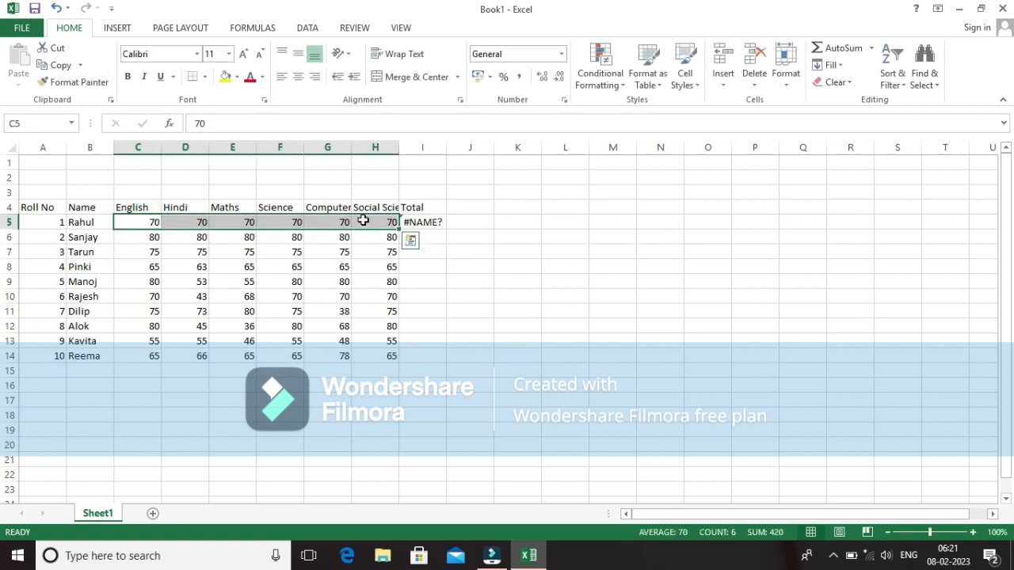
- Enter the formula =SUM(C5:H5) in I5 to total the first student's marks, and select that cell
{"action": "left_click", "coordinate": [435, 222]}
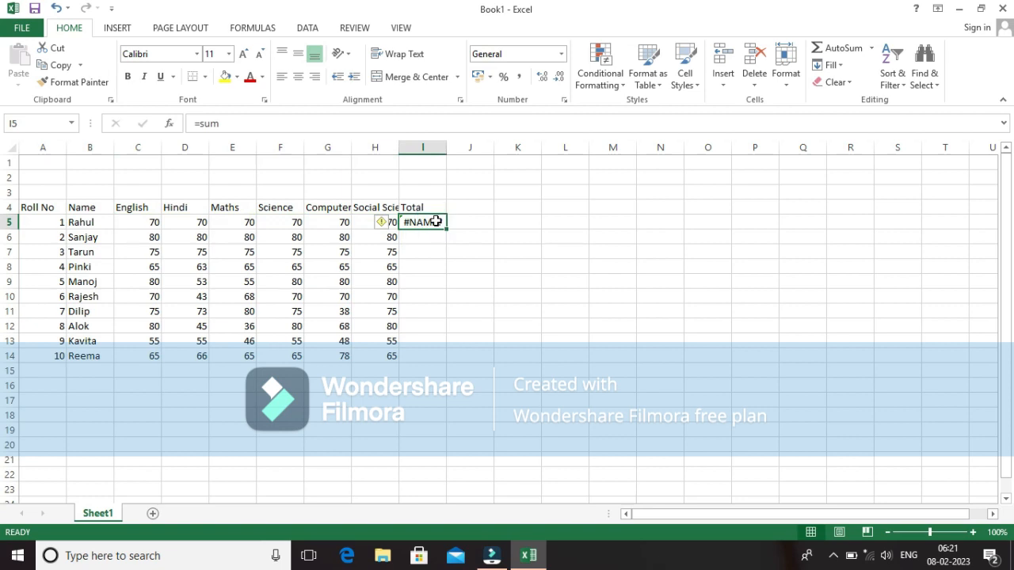
{"action": "type", "text": "=sum"}
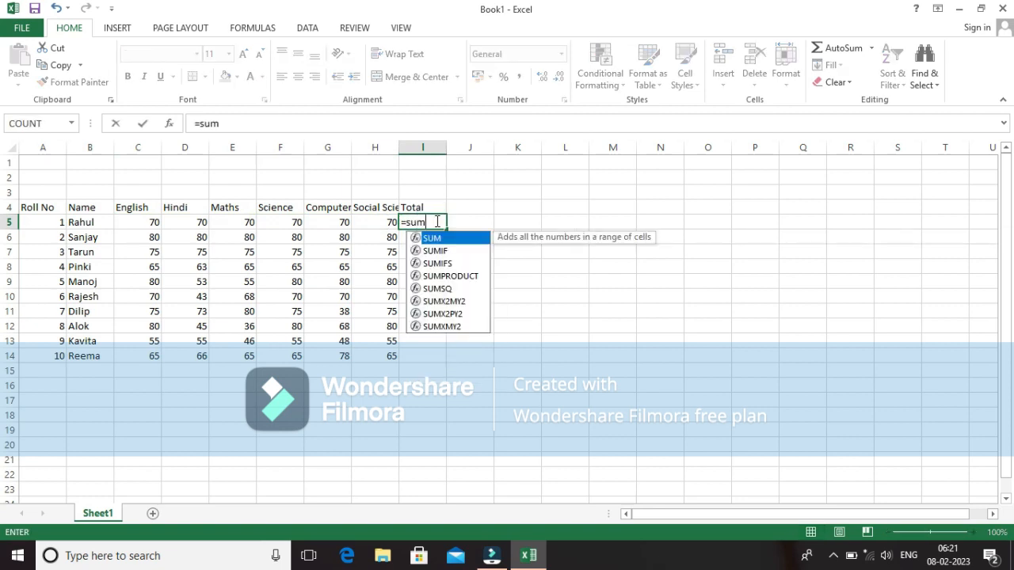
{"action": "type", "text": "("}
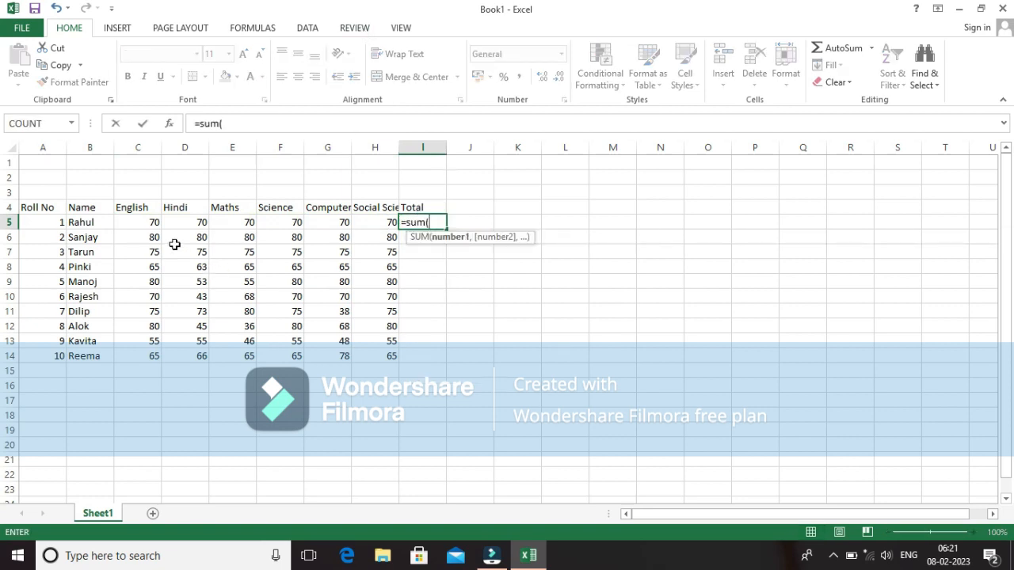
{"action": "left_click", "coordinate": [159, 223]}
{"action": "left_click_drag", "start_coordinate": [159, 223], "coordinate": [393, 220]}
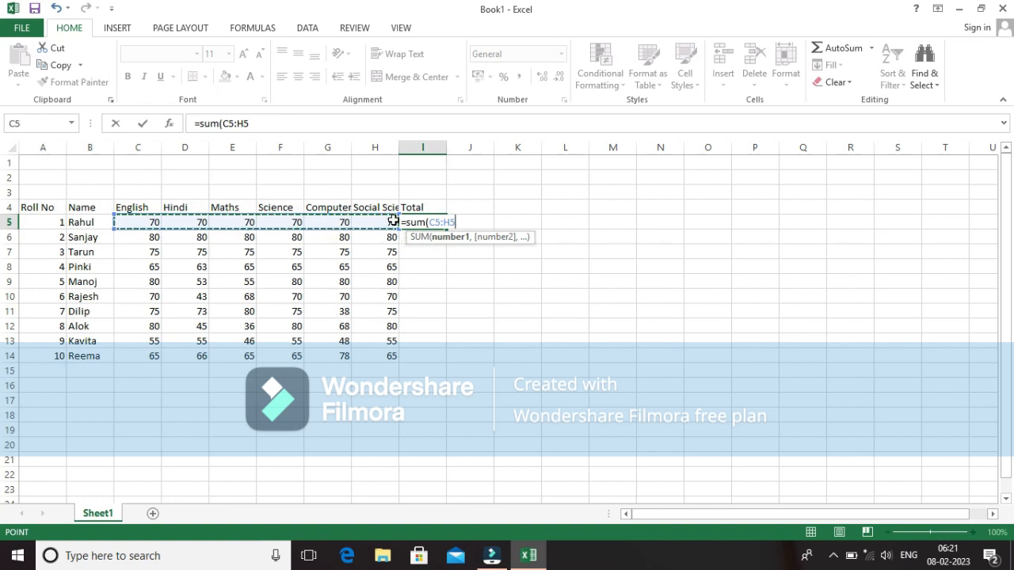
{"action": "type", "text": ")"}
{"action": "key", "text": "Return"}
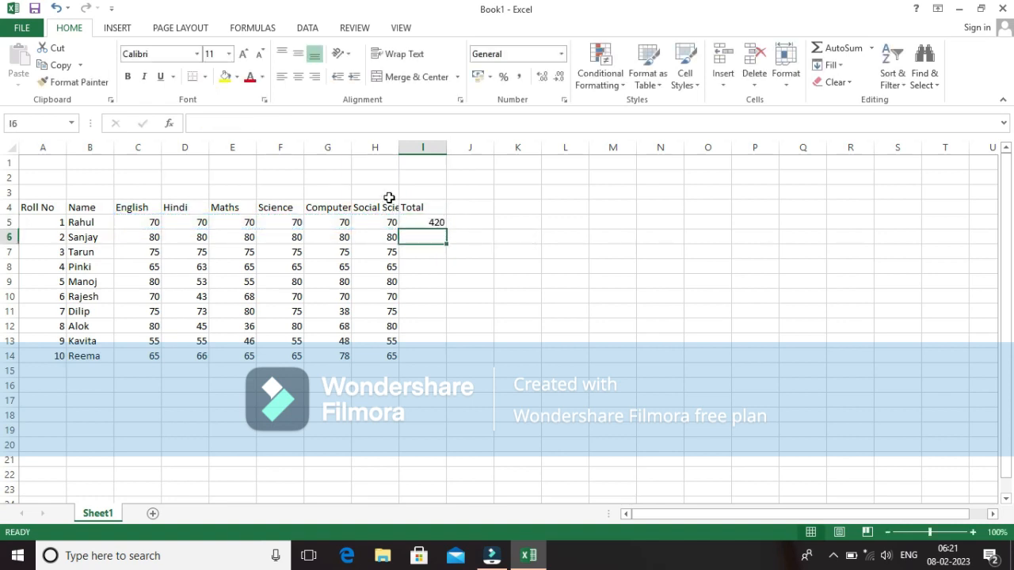
{"action": "left_click", "coordinate": [438, 222]}
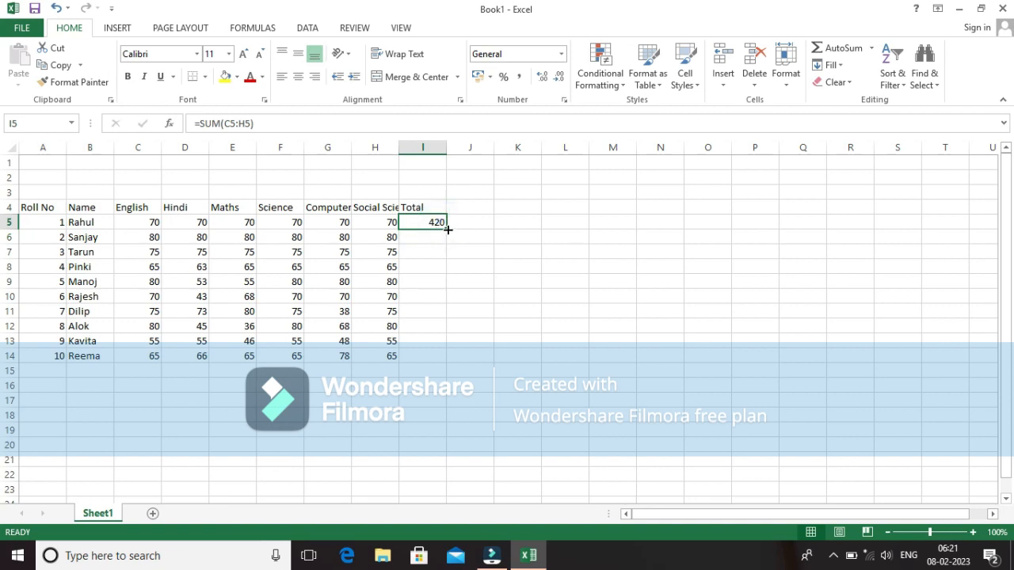
- Fill the total formula from I5 down to I14, and autofit the widths of columns C to I
{"action": "left_click_drag", "start_coordinate": [448, 229], "coordinate": [449, 361]}
{"action": "left_click", "coordinate": [572, 308]}
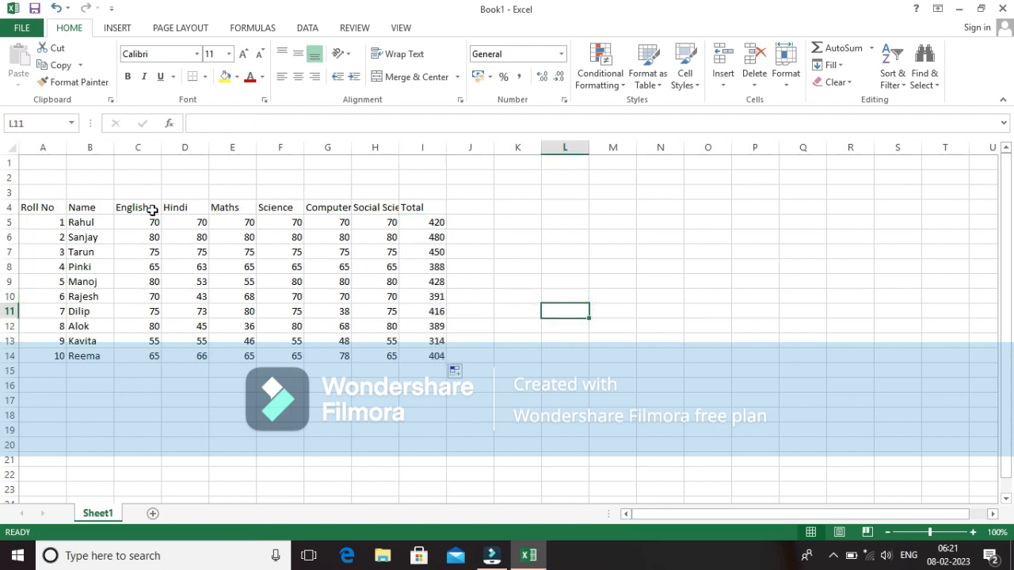
{"action": "left_click", "coordinate": [141, 151]}
{"action": "left_click_drag", "start_coordinate": [141, 150], "coordinate": [441, 151]}
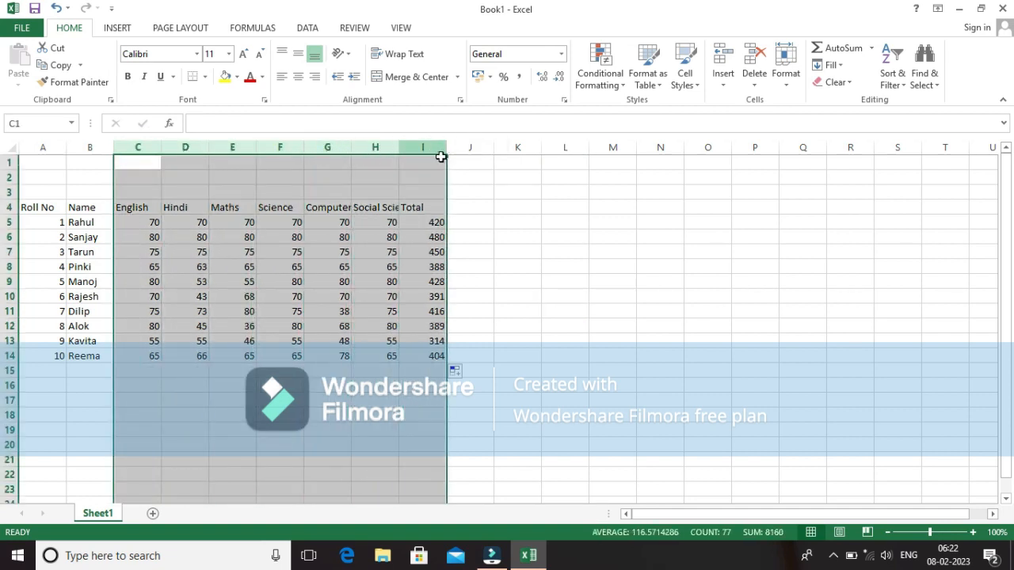
{"action": "double_click", "coordinate": [446, 148]}
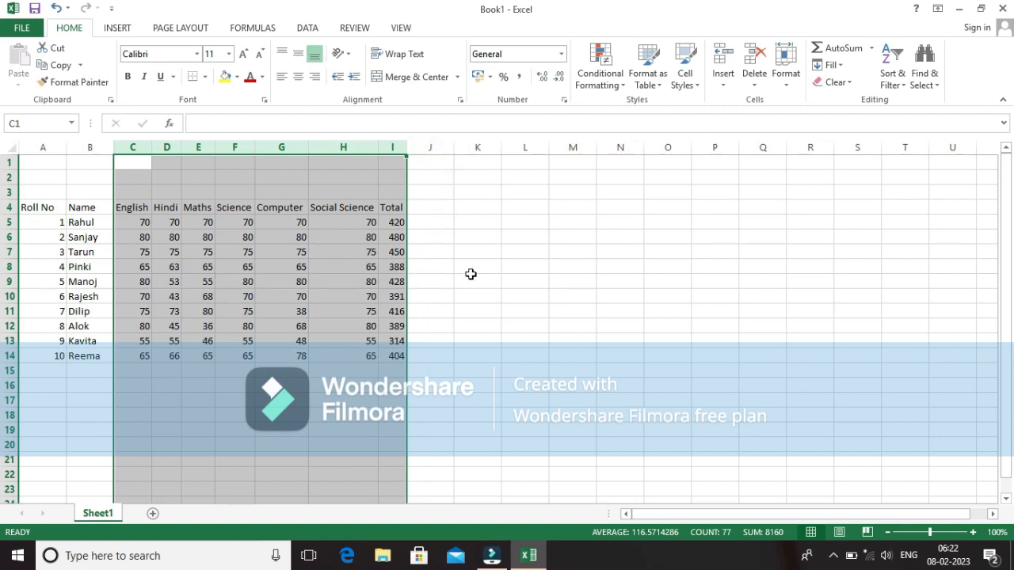
{"action": "left_click", "coordinate": [511, 269]}
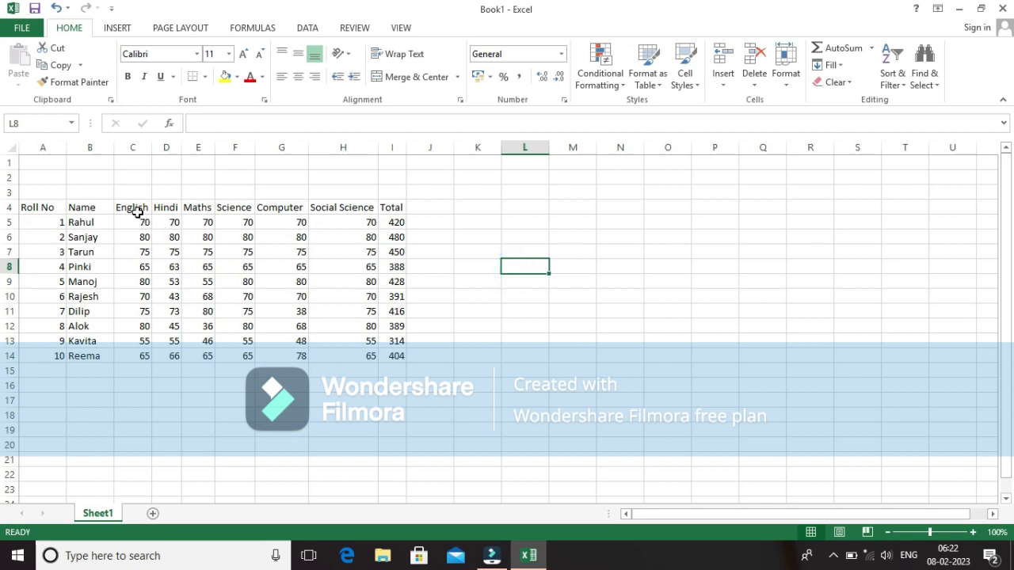
- Center the contents of the table A4:I14, and left-align the Name column in B4:B14
{"action": "left_click_drag", "start_coordinate": [48, 206], "coordinate": [400, 353]}
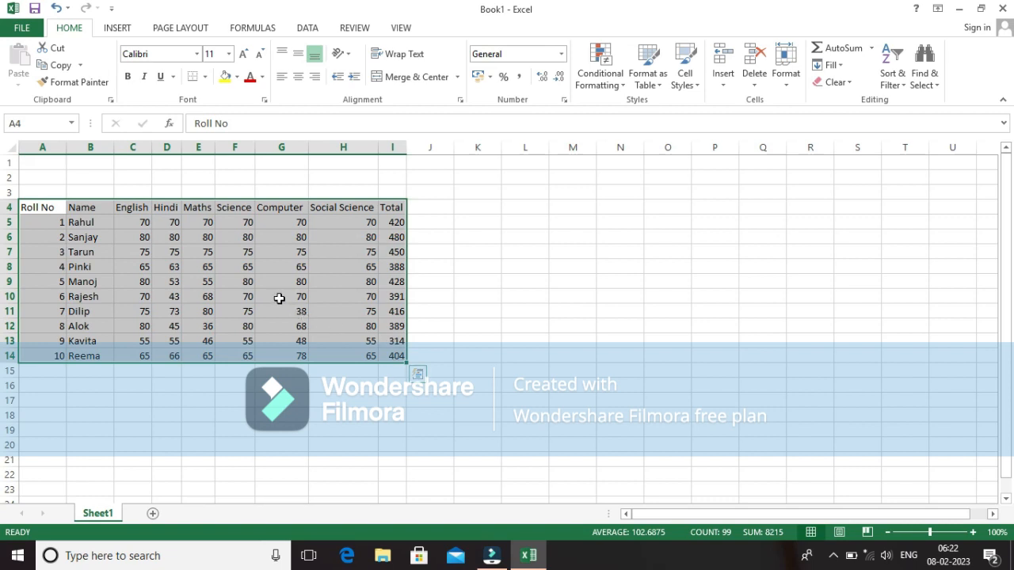
{"action": "left_click", "coordinate": [300, 81]}
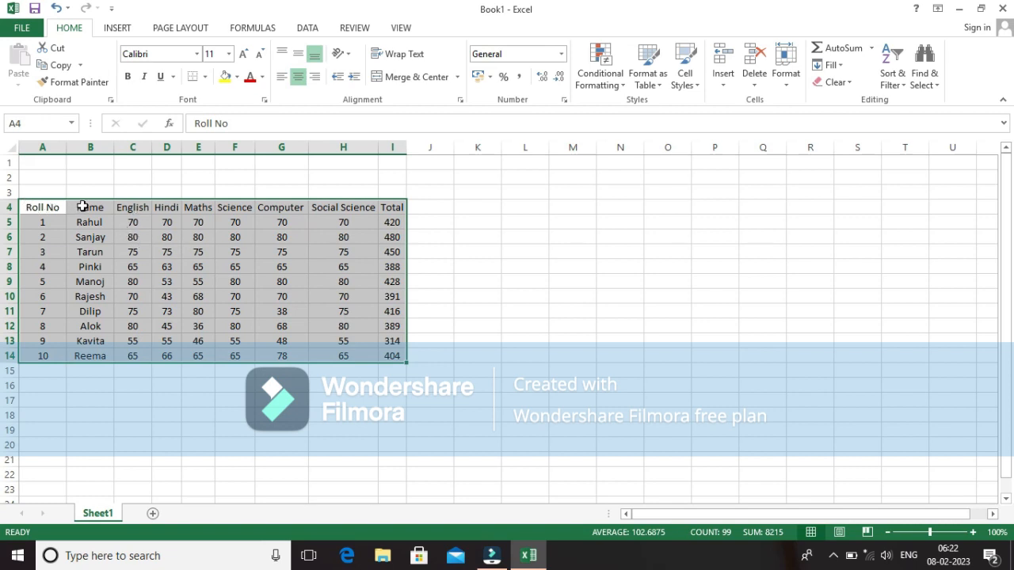
{"action": "left_click_drag", "start_coordinate": [81, 208], "coordinate": [79, 356]}
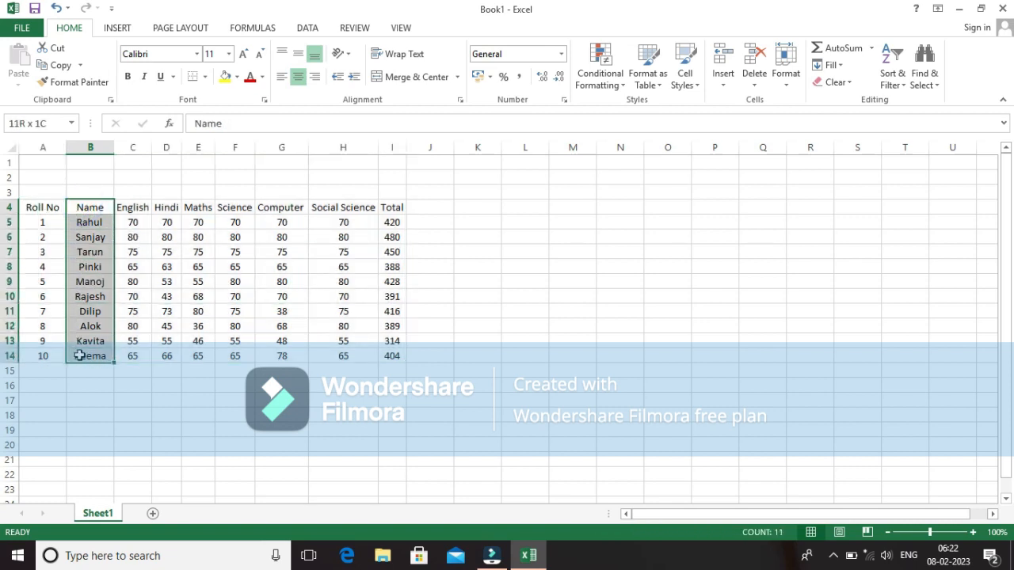
{"action": "left_click", "coordinate": [282, 78]}
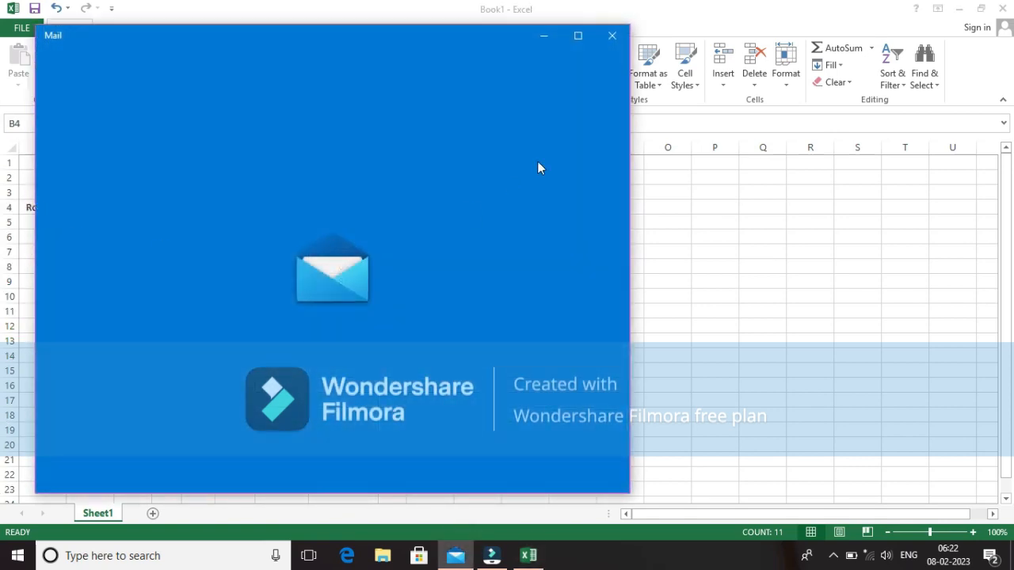
{"action": "left_click", "coordinate": [615, 35]}
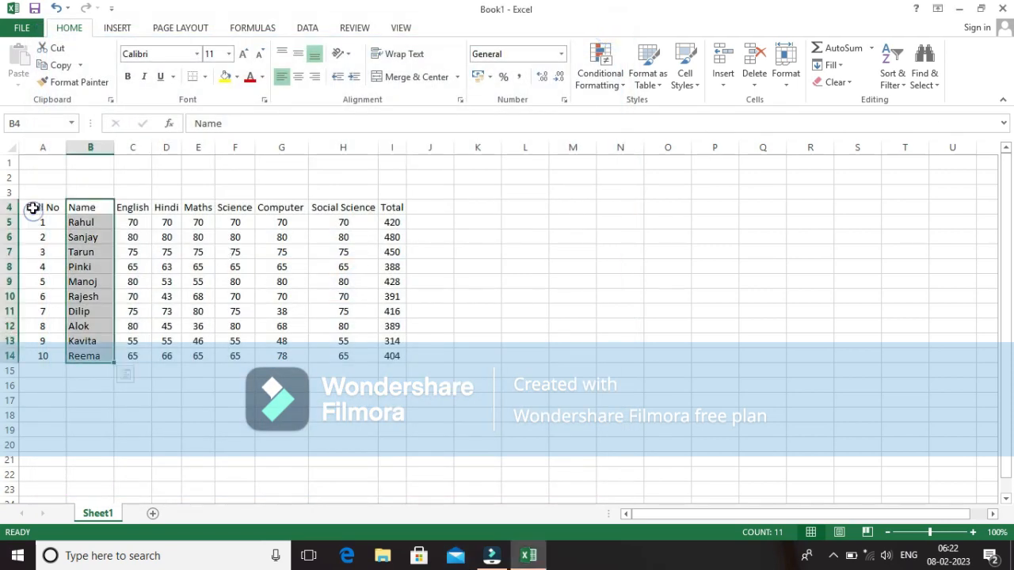
- Apply all borders to the marks table in A4:I14
{"action": "left_click_drag", "start_coordinate": [39, 208], "coordinate": [381, 357]}
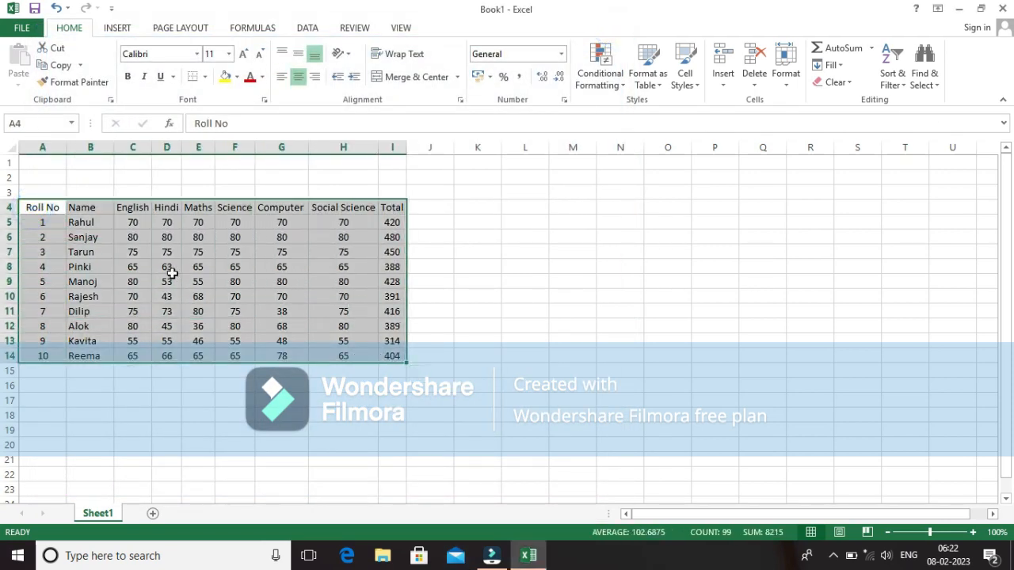
{"action": "left_click", "coordinate": [206, 76]}
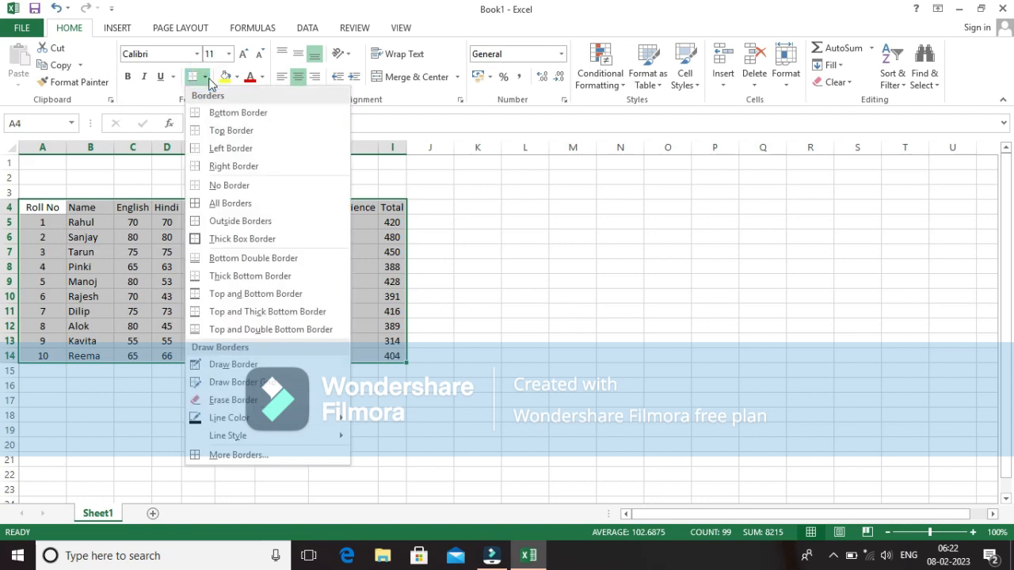
{"action": "left_click", "coordinate": [236, 205]}
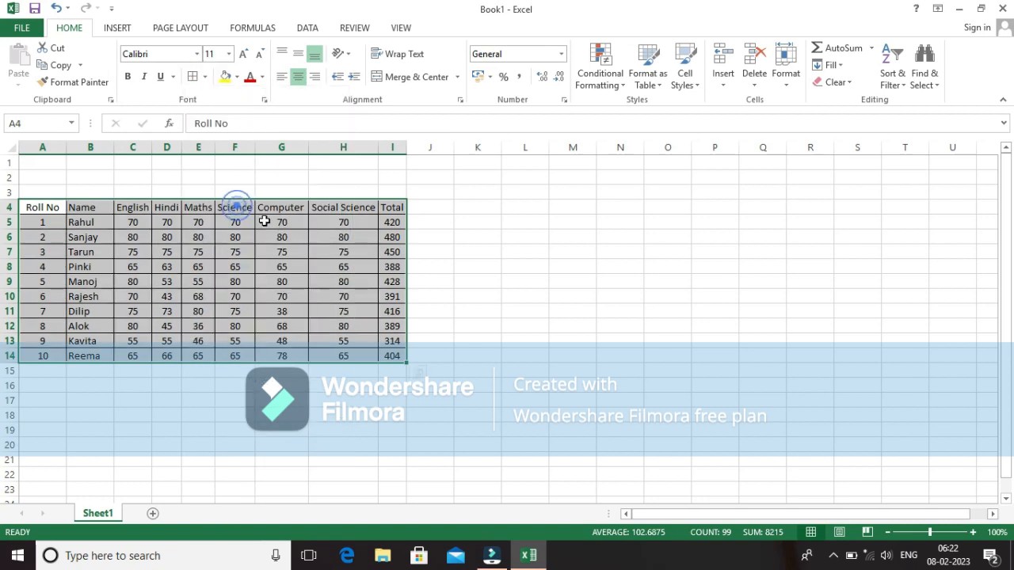
{"action": "left_click", "coordinate": [546, 299]}
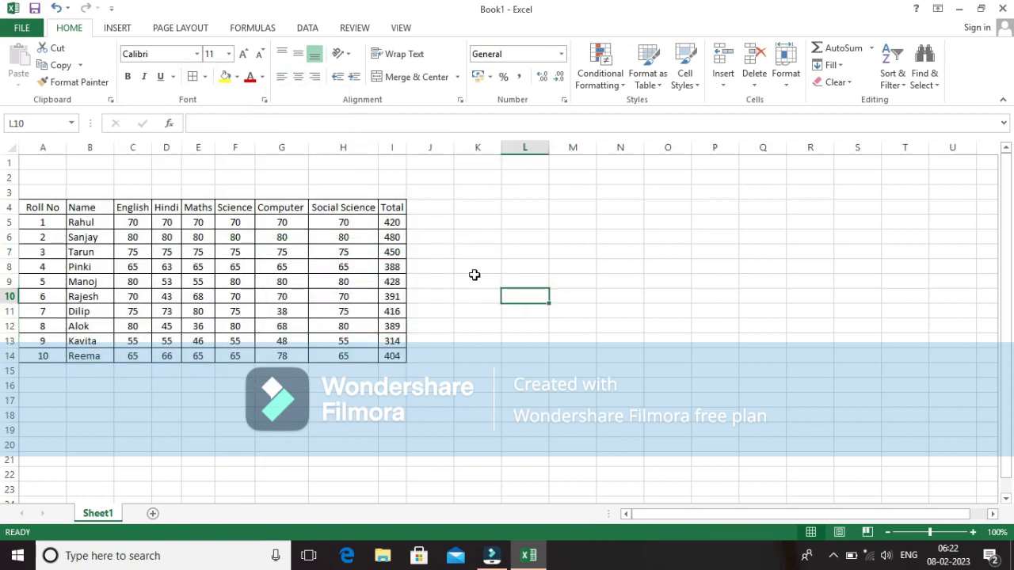
- Merge and center A3:I3 above the table and enter the title ANNUAL PROGRESS REPORT CARD
{"action": "left_click", "coordinate": [48, 190]}
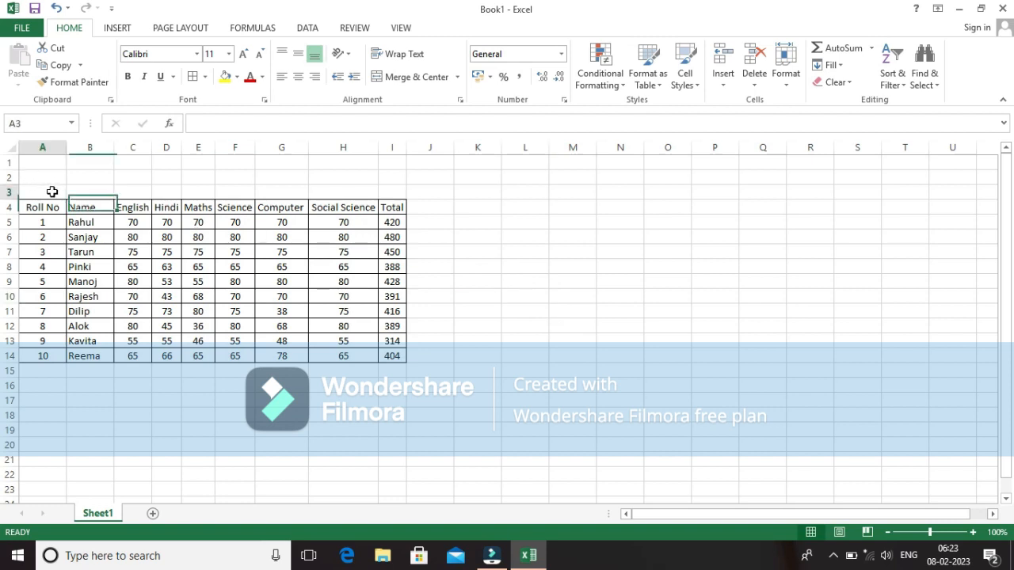
{"action": "left_click_drag", "start_coordinate": [56, 196], "coordinate": [394, 194]}
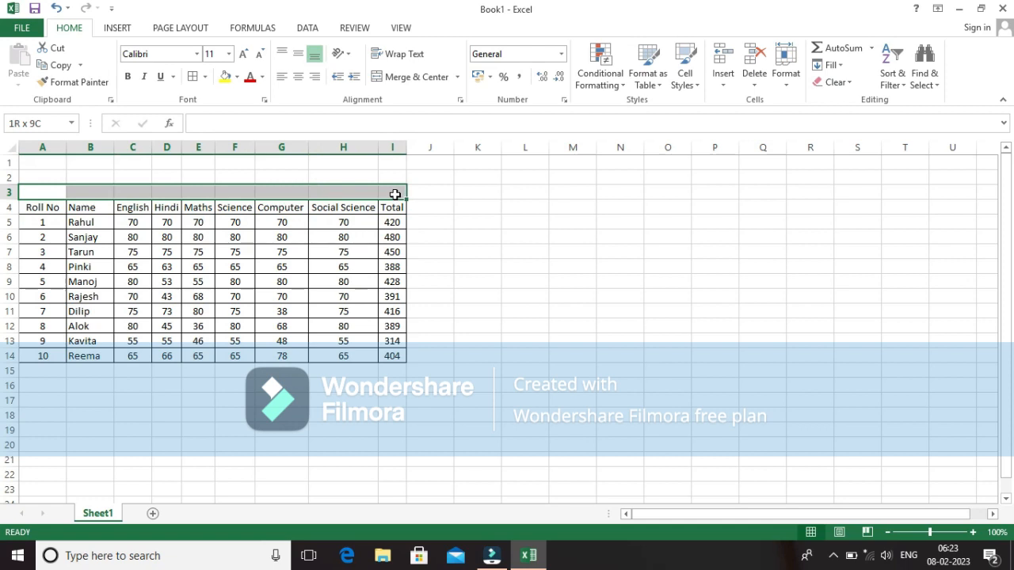
{"action": "left_click", "coordinate": [414, 75]}
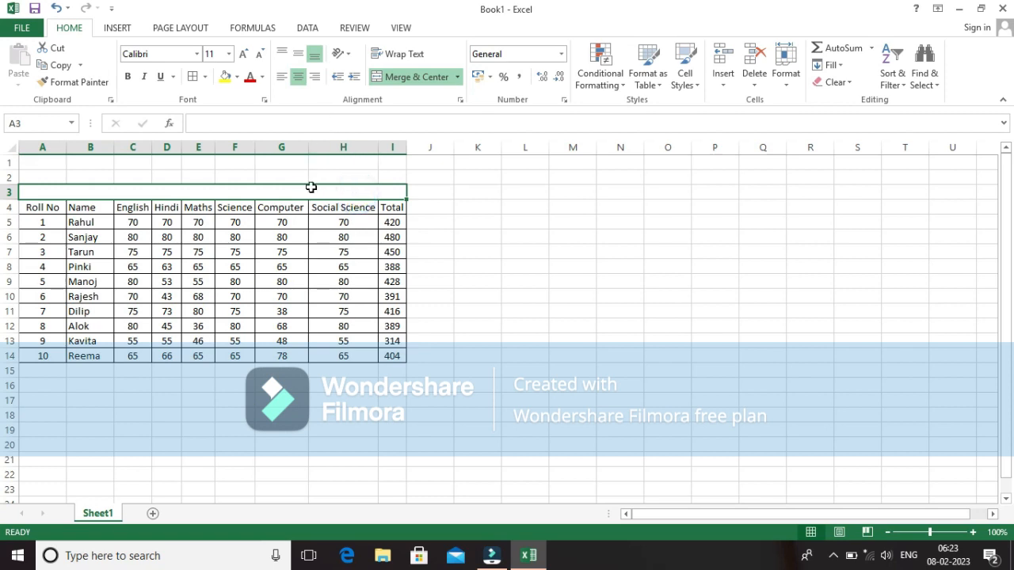
{"action": "type", "text": "a"}
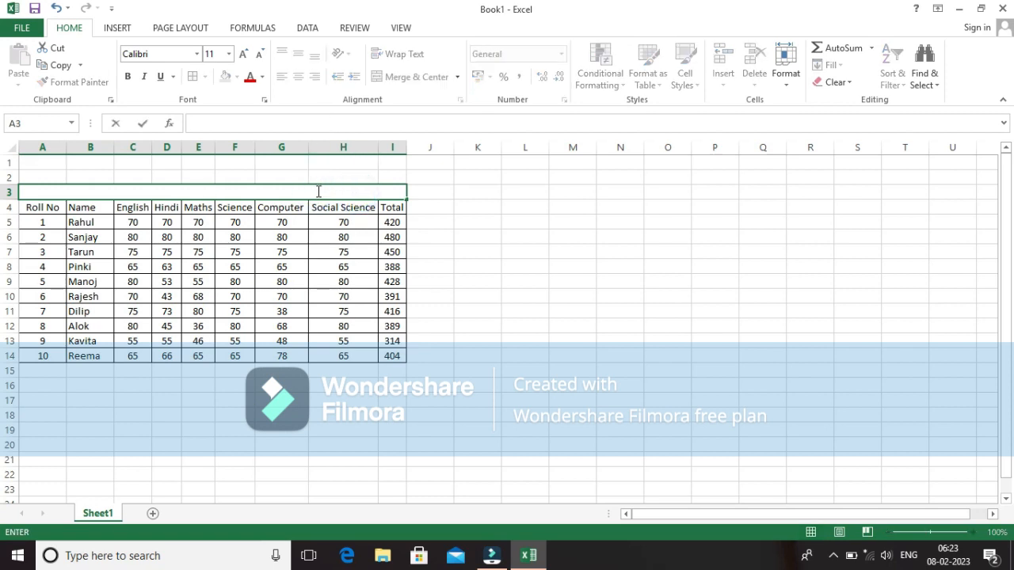
{"action": "type", "text": "NNUAL PROGRESS"}
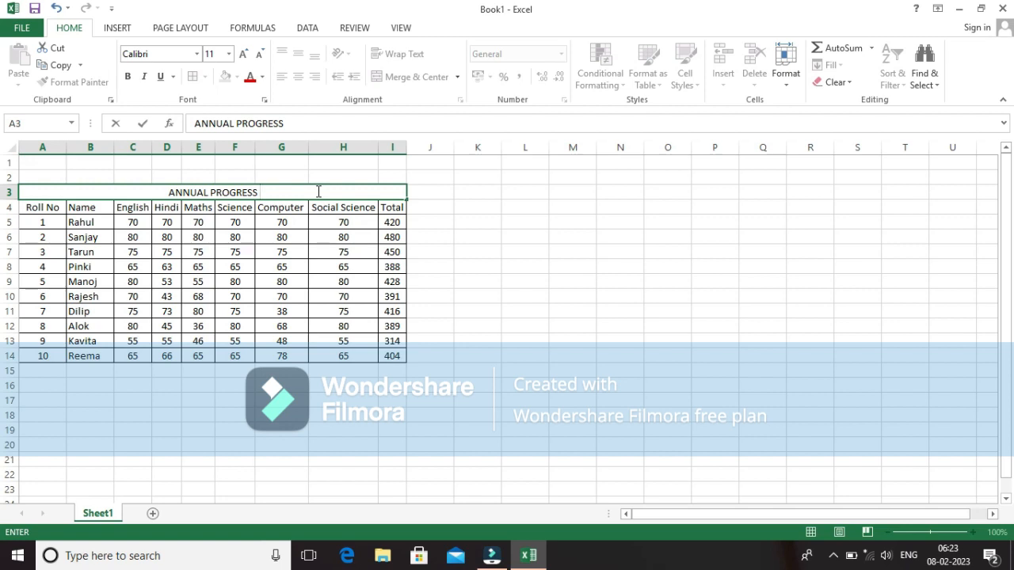
{"action": "type", "text": " REPORT"}
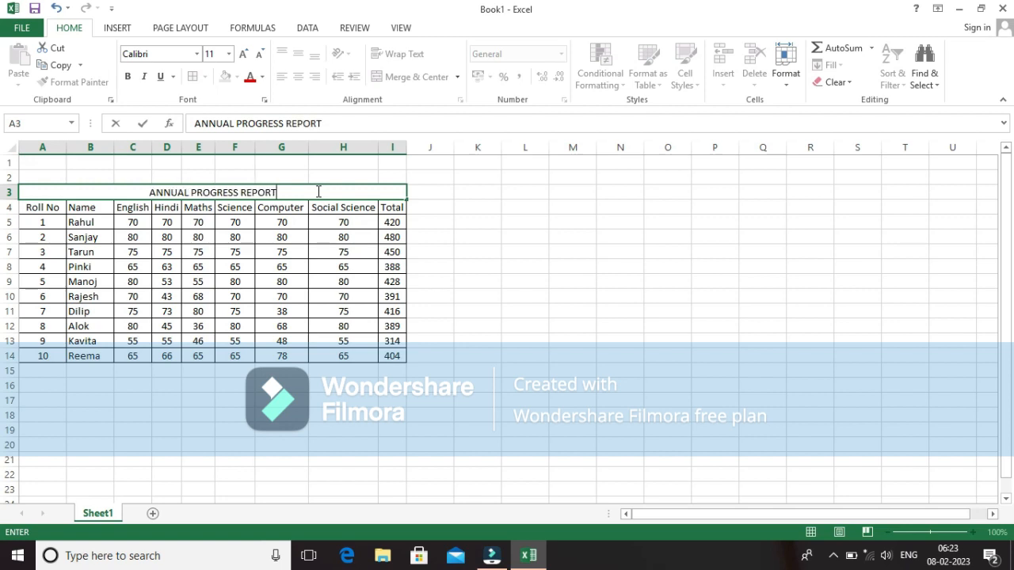
{"action": "type", "text": " CARD"}
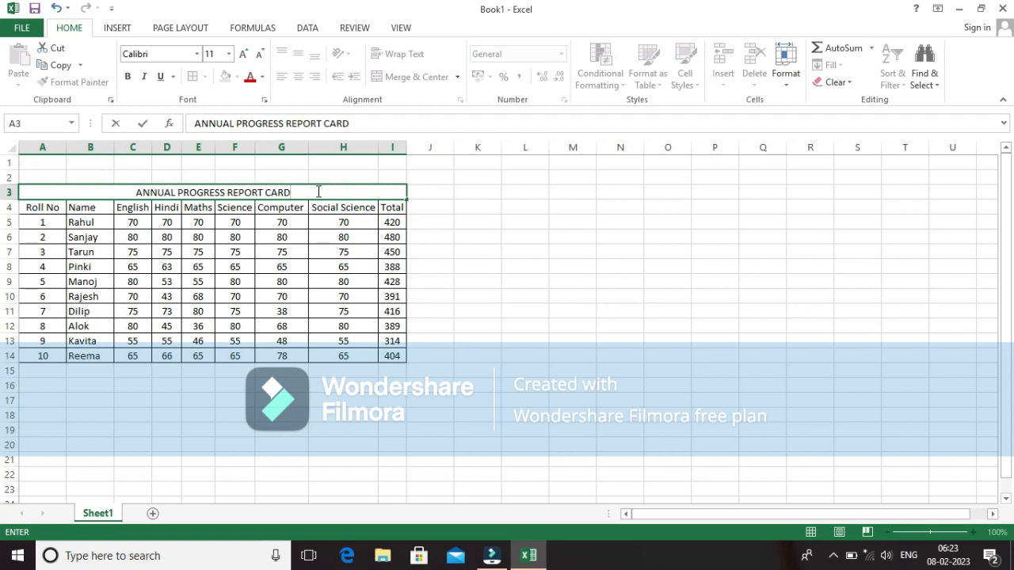
{"action": "left_click", "coordinate": [564, 340]}
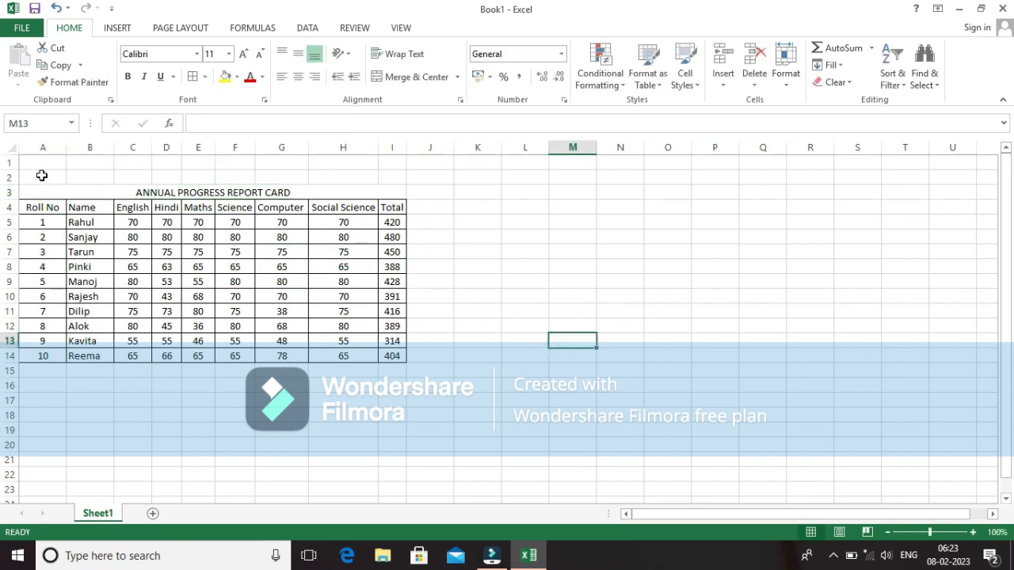
- Merge and center A2:I2 and enter the school heading VIVEKANANDA PUBLIC SCHOOL
{"action": "left_click_drag", "start_coordinate": [42, 176], "coordinate": [396, 177]}
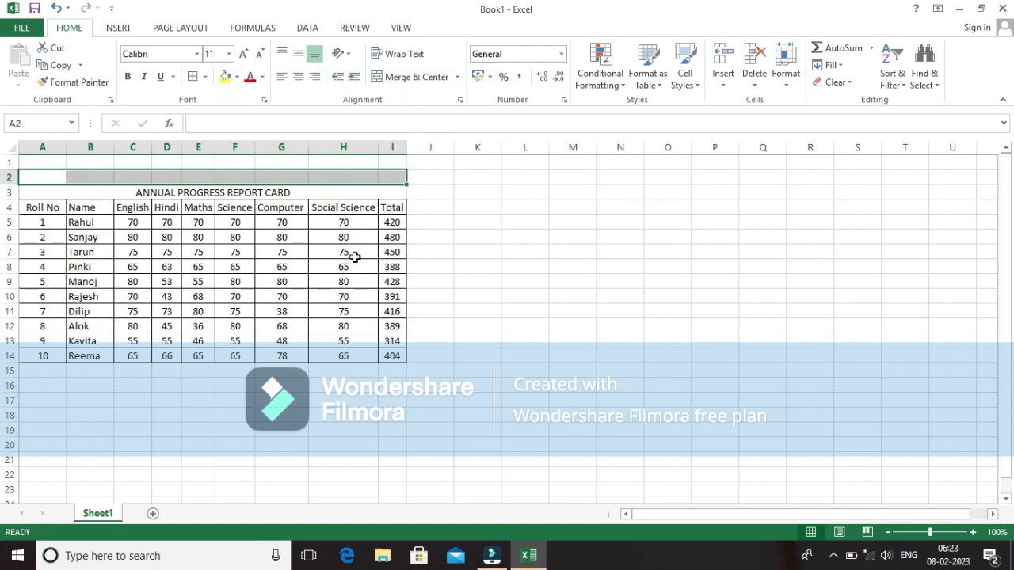
{"action": "left_click", "coordinate": [420, 76]}
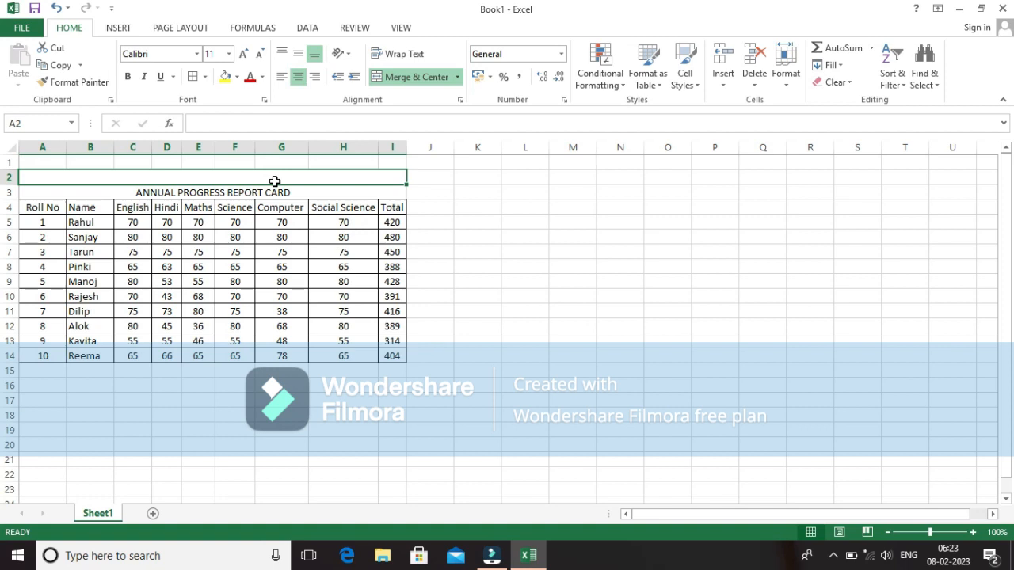
{"action": "type", "text": "V"}
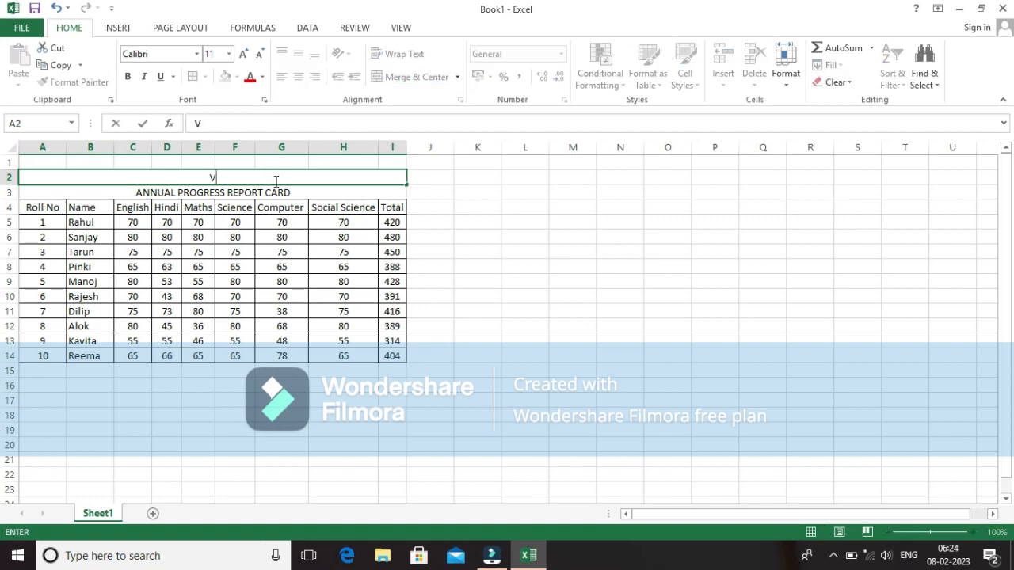
{"action": "type", "text": "IVEKANANDA"}
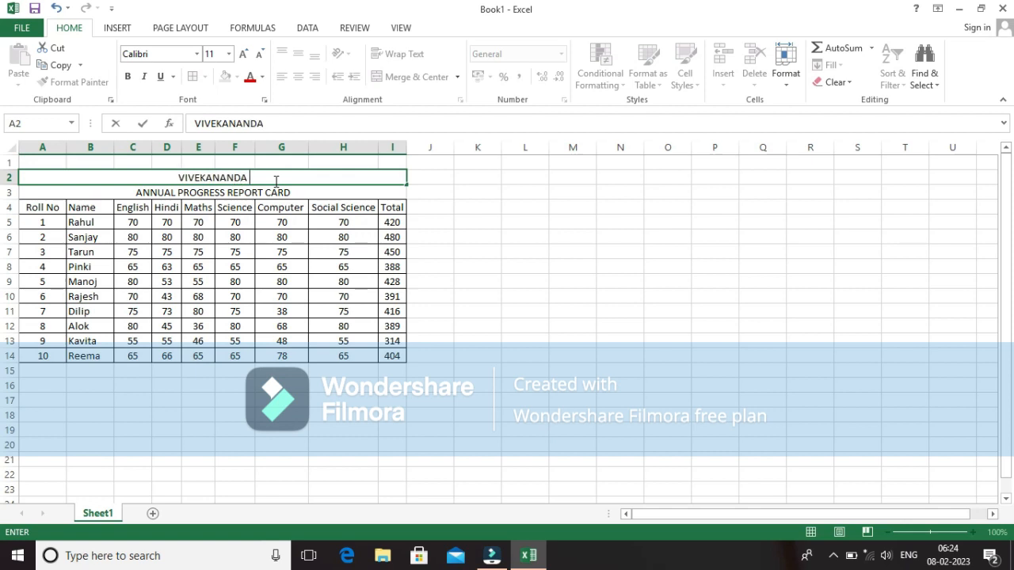
{"action": "type", "text": " PUBLIC"}
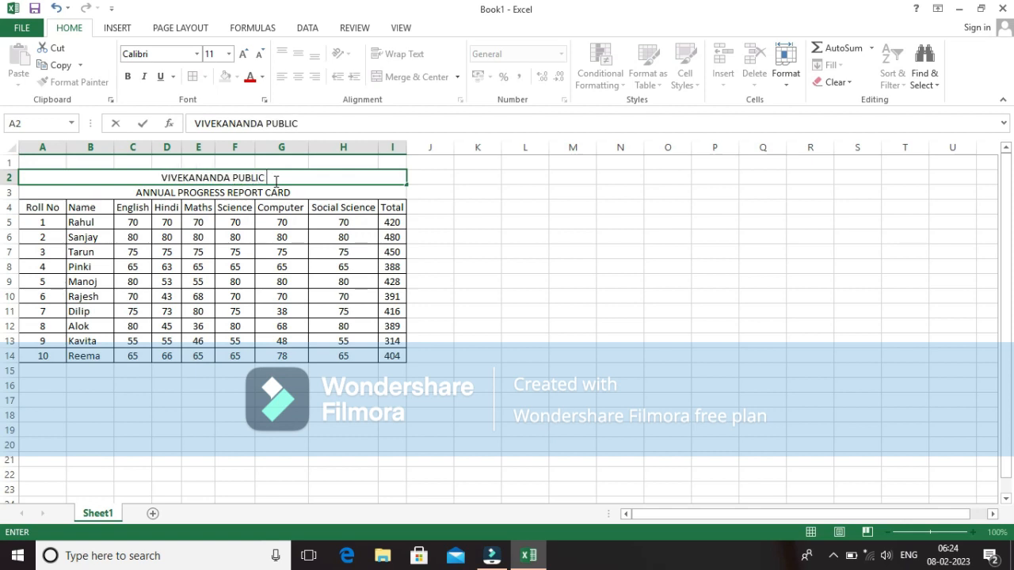
{"action": "type", "text": " SCHOOL"}
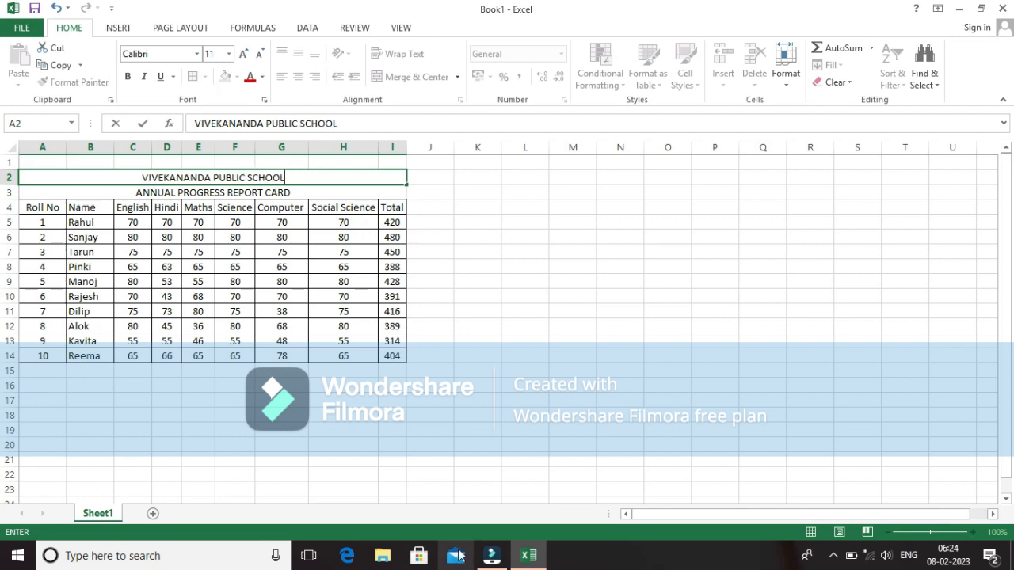
{"action": "left_click", "coordinate": [688, 295]}
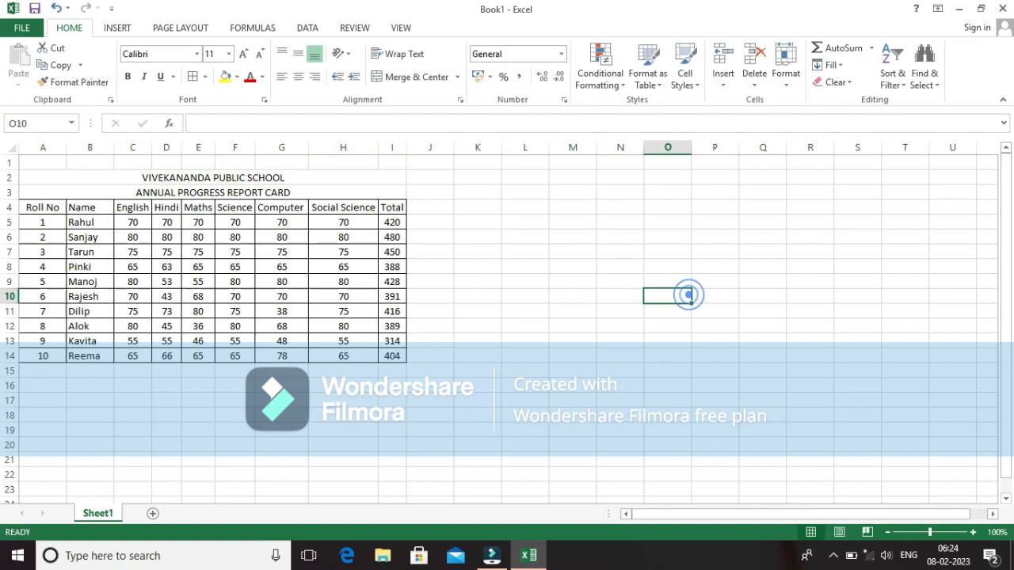
- Set the font size of the school heading in row 2 to 16 and the report card title in row 3 to 14
{"action": "left_click", "coordinate": [128, 174]}
{"action": "left_click_drag", "start_coordinate": [139, 185], "coordinate": [140, 192]}
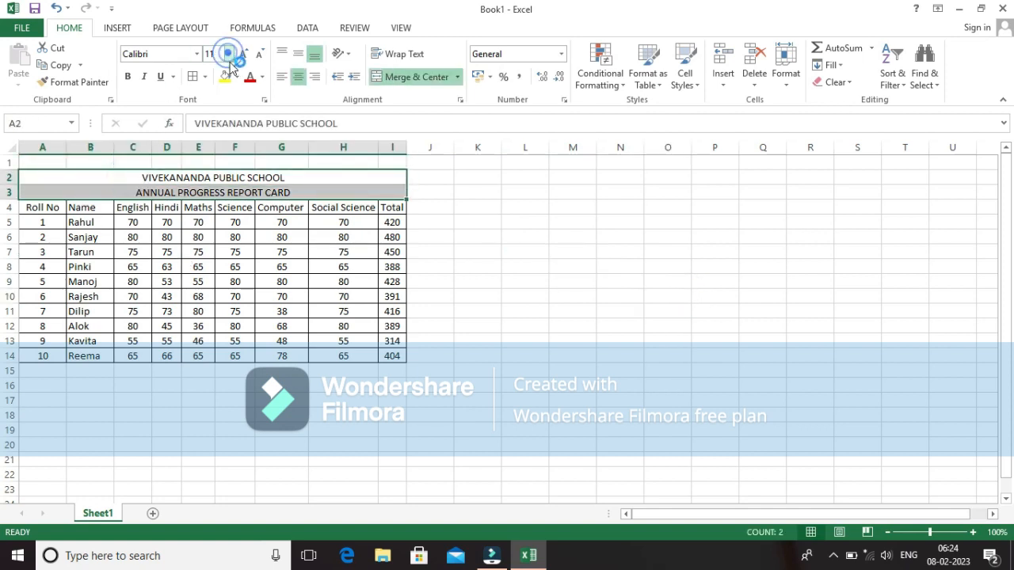
{"action": "left_click", "coordinate": [229, 55]}
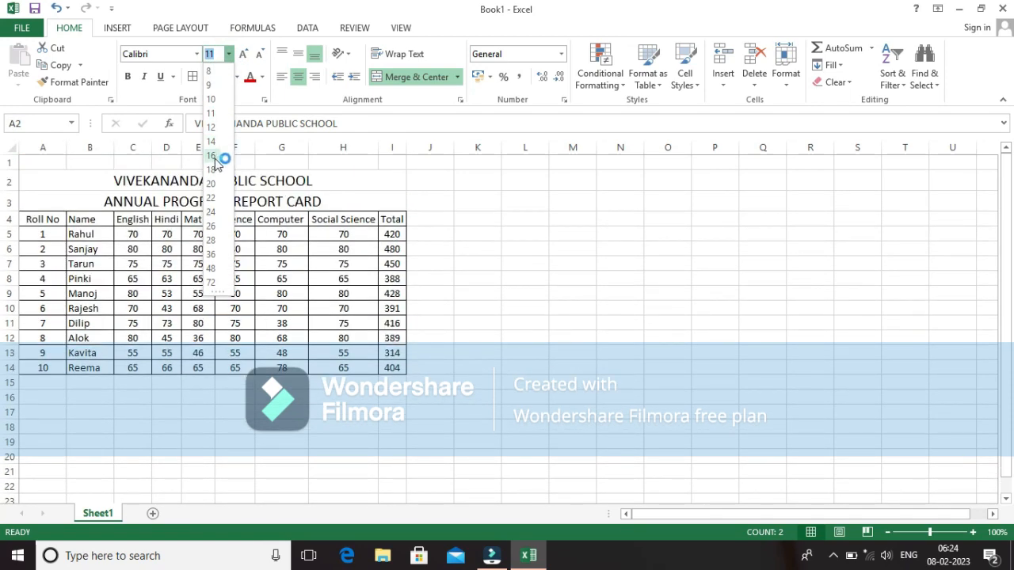
{"action": "left_click", "coordinate": [213, 156]}
{"action": "left_click", "coordinate": [220, 199]}
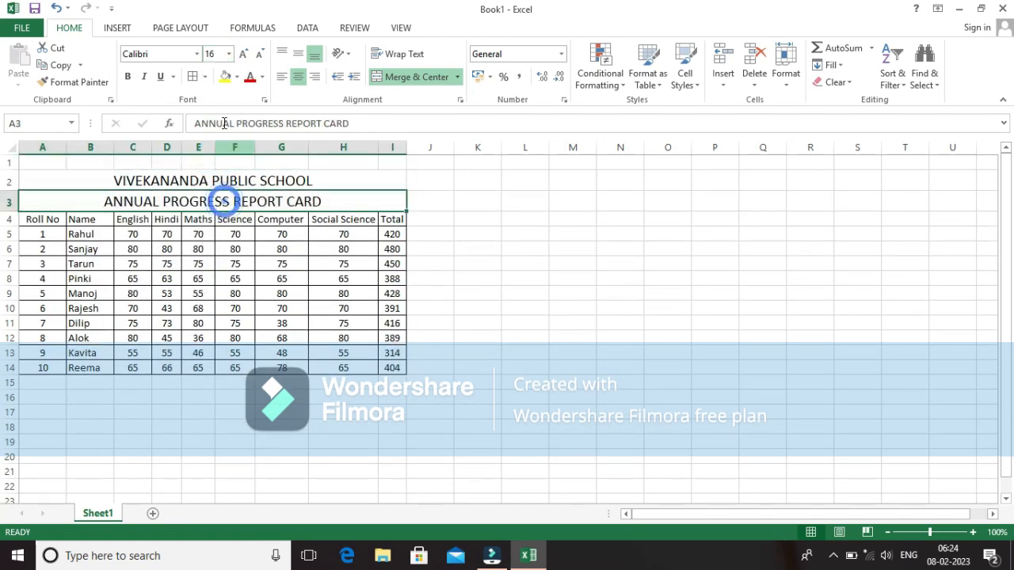
{"action": "left_click", "coordinate": [229, 55]}
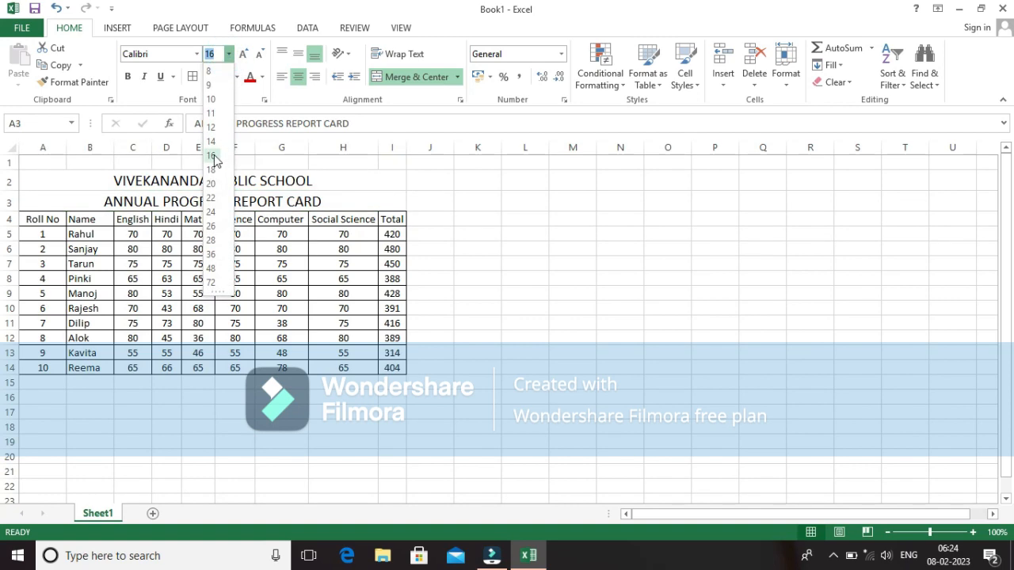
{"action": "left_click", "coordinate": [216, 138]}
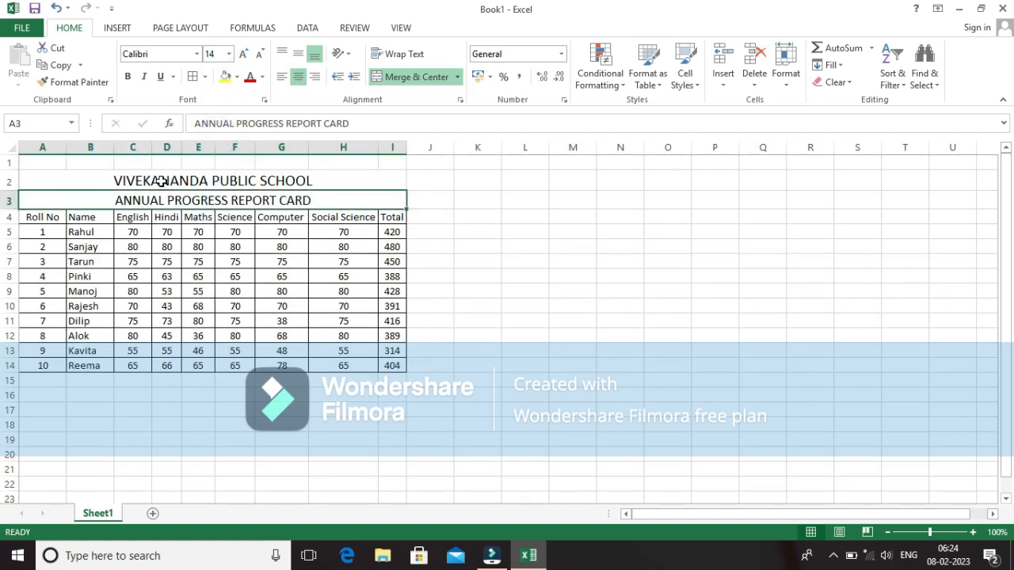
- Make the school heading and the report card title in rows 2 and 3 bold
{"action": "left_click_drag", "start_coordinate": [164, 181], "coordinate": [164, 195]}
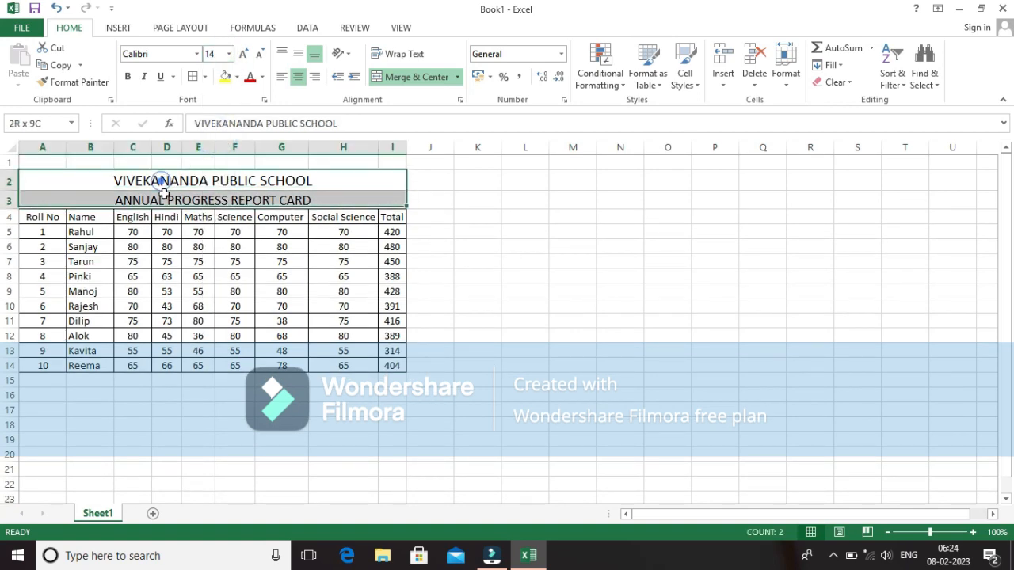
{"action": "left_click", "coordinate": [128, 76]}
{"action": "left_click", "coordinate": [523, 305]}
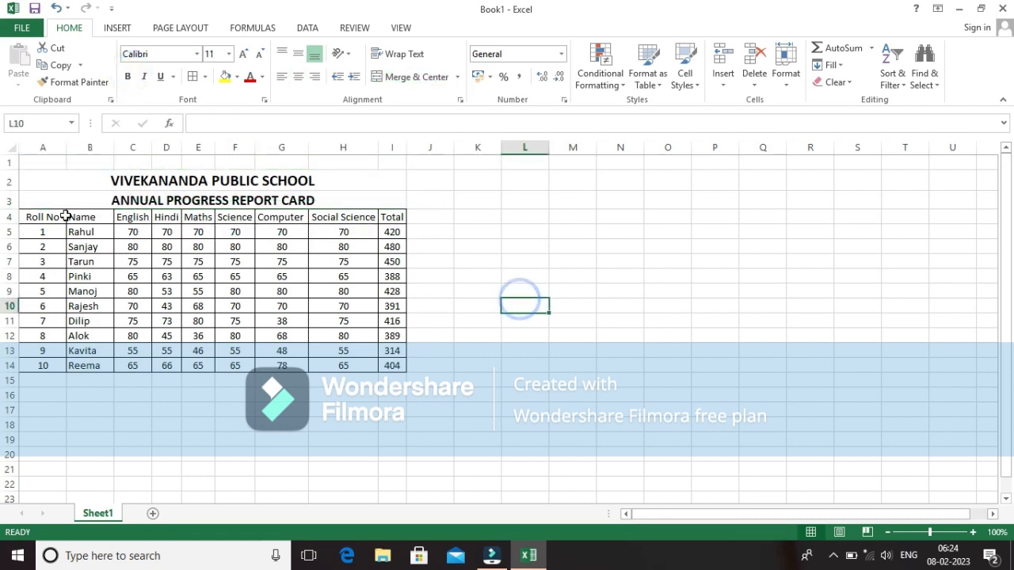
- Make the column headings in A4:I4, from Roll No to Total, bold
{"action": "left_click_drag", "start_coordinate": [42, 217], "coordinate": [389, 217]}
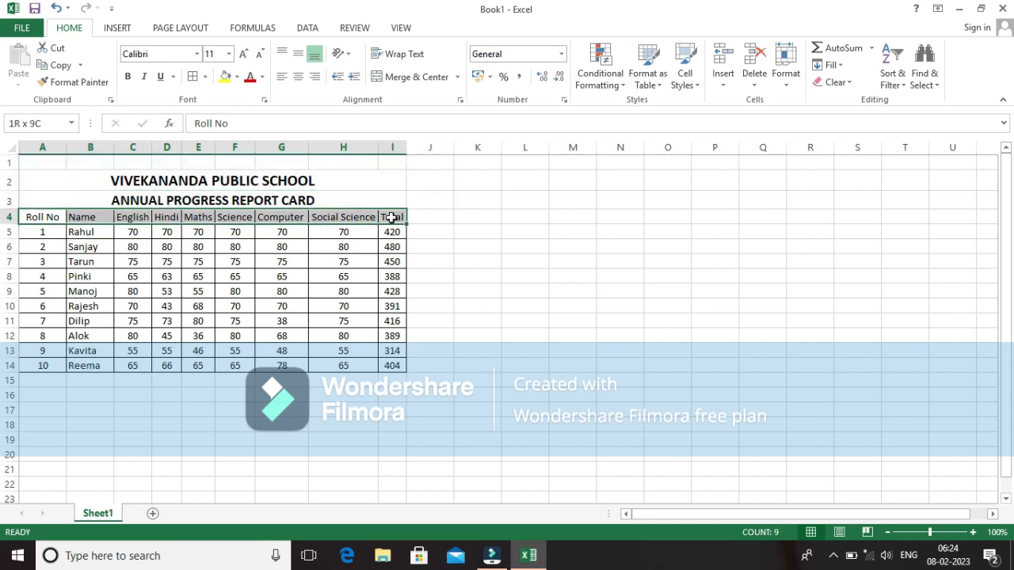
{"action": "left_click", "coordinate": [128, 77]}
{"action": "left_click", "coordinate": [475, 260]}
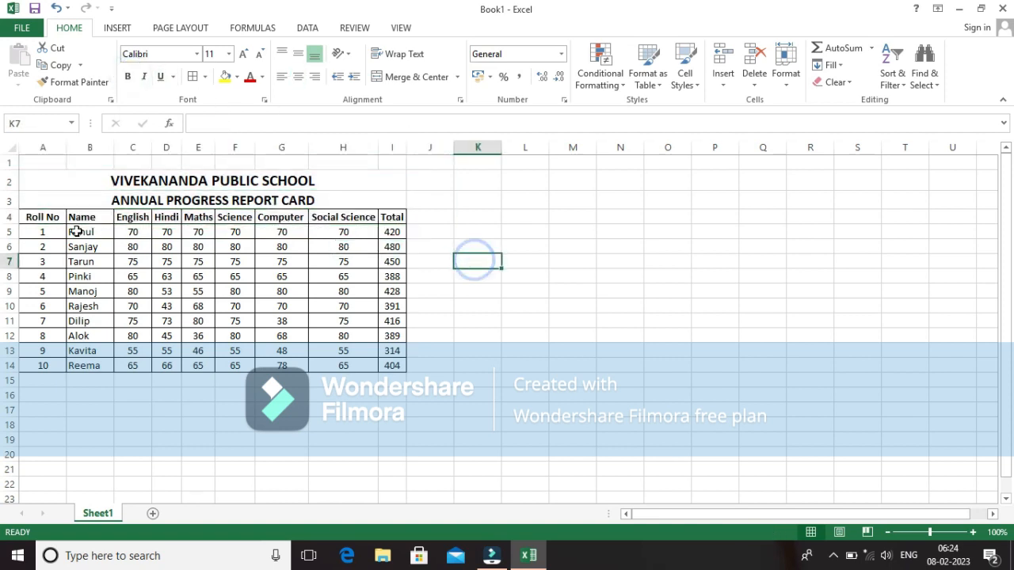
- Insert an entire blank row above the column headings in row 4
{"action": "left_click", "coordinate": [28, 215]}
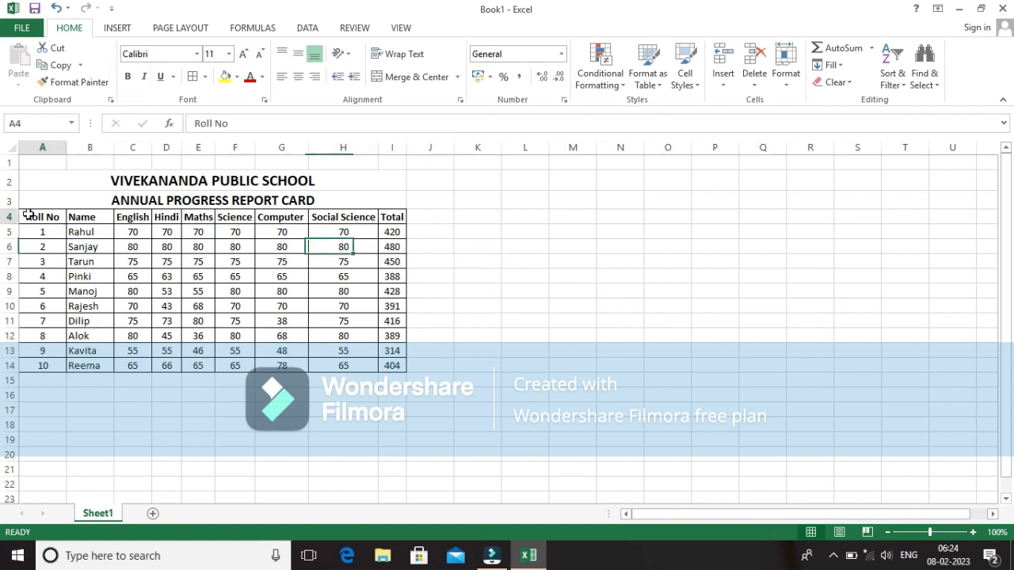
{"action": "right_click", "coordinate": [28, 217]}
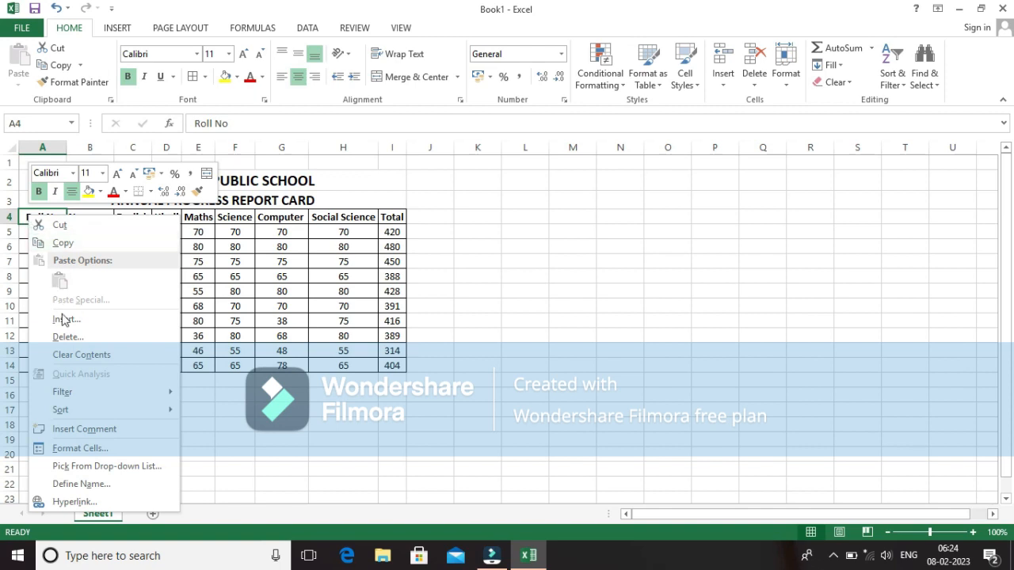
{"action": "left_click", "coordinate": [291, 315]}
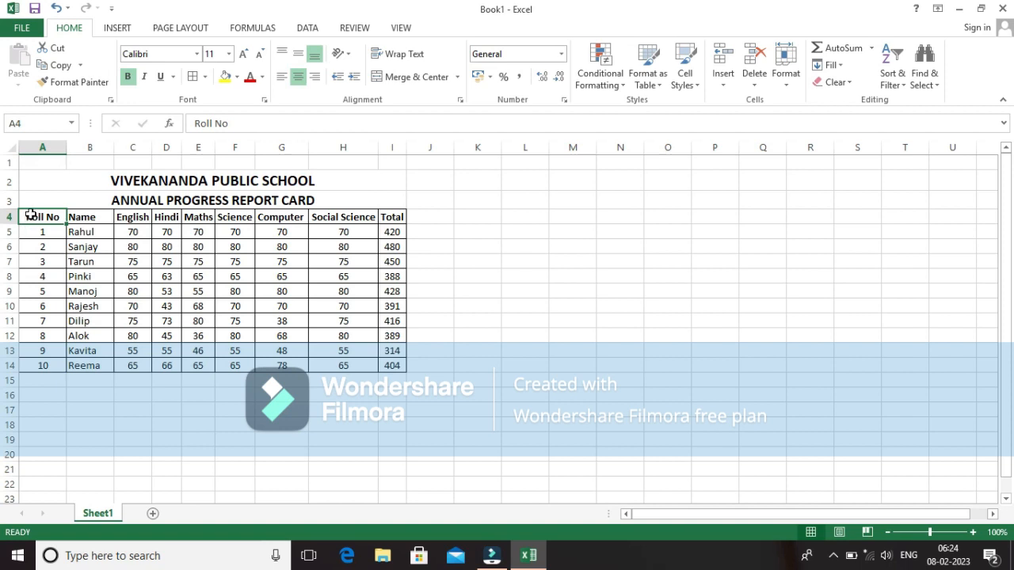
{"action": "right_click", "coordinate": [31, 217]}
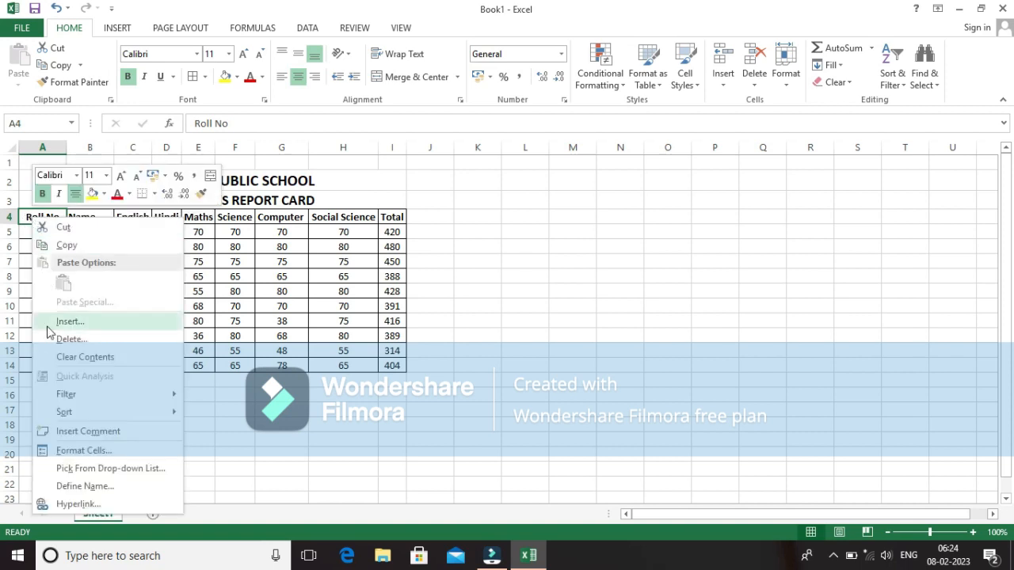
{"action": "left_click", "coordinate": [107, 321]}
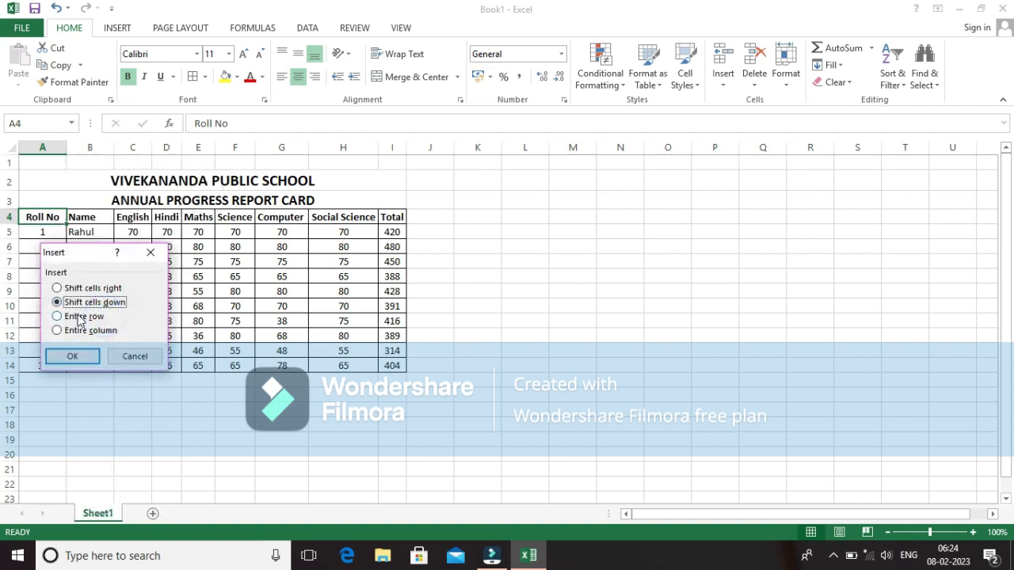
{"action": "left_click", "coordinate": [81, 315]}
{"action": "left_click", "coordinate": [73, 356]}
{"action": "left_click", "coordinate": [132, 310]}
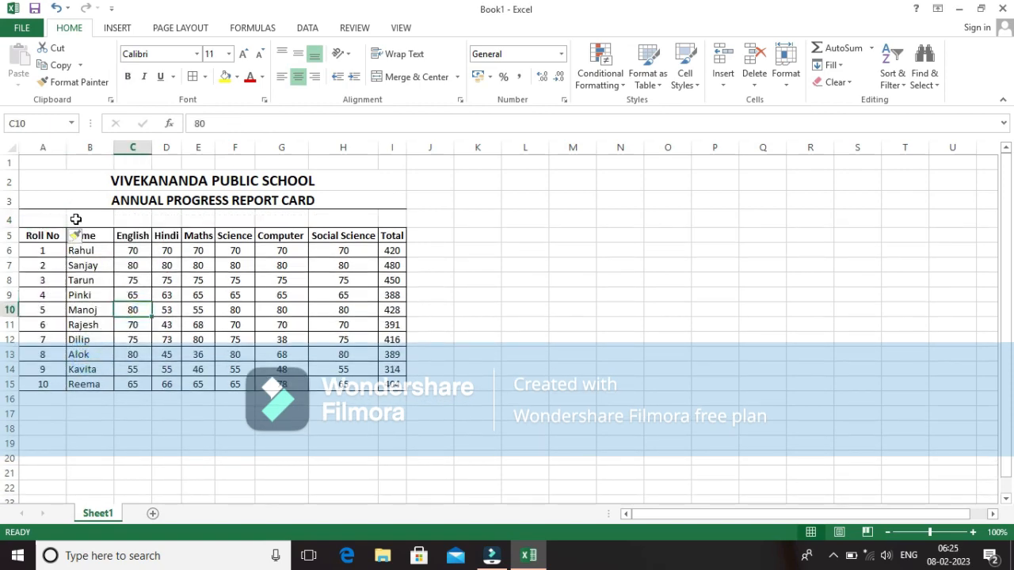
- Remove all borders from the blank row cells A4:I4
{"action": "left_click_drag", "start_coordinate": [26, 217], "coordinate": [388, 217]}
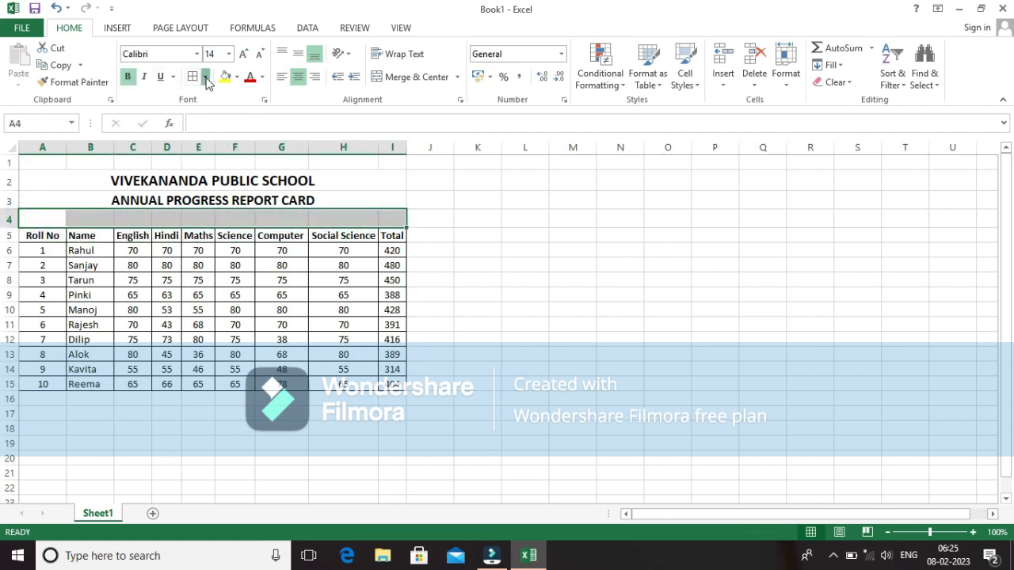
{"action": "left_click", "coordinate": [205, 77]}
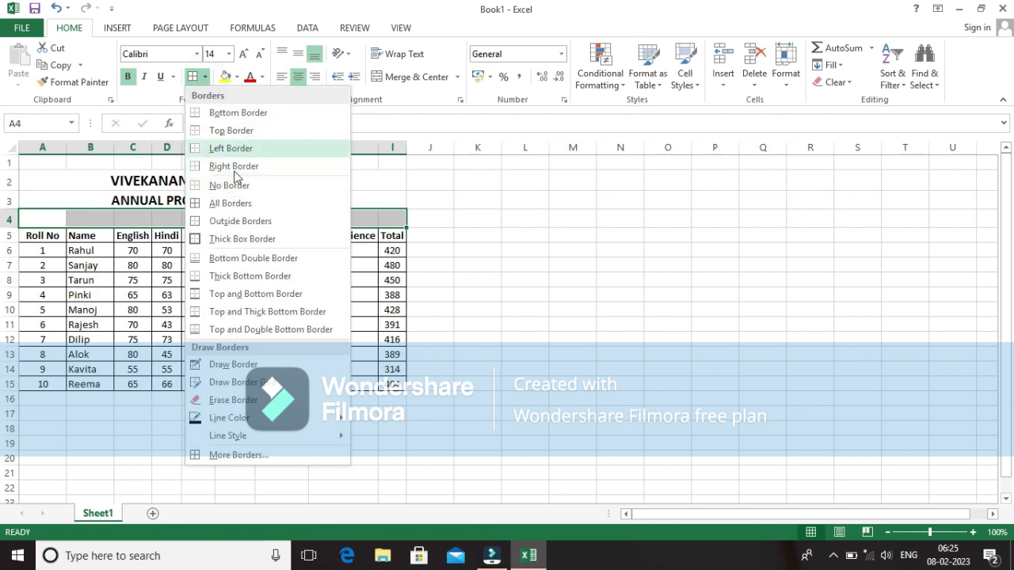
{"action": "left_click", "coordinate": [230, 185]}
{"action": "left_click", "coordinate": [112, 250]}
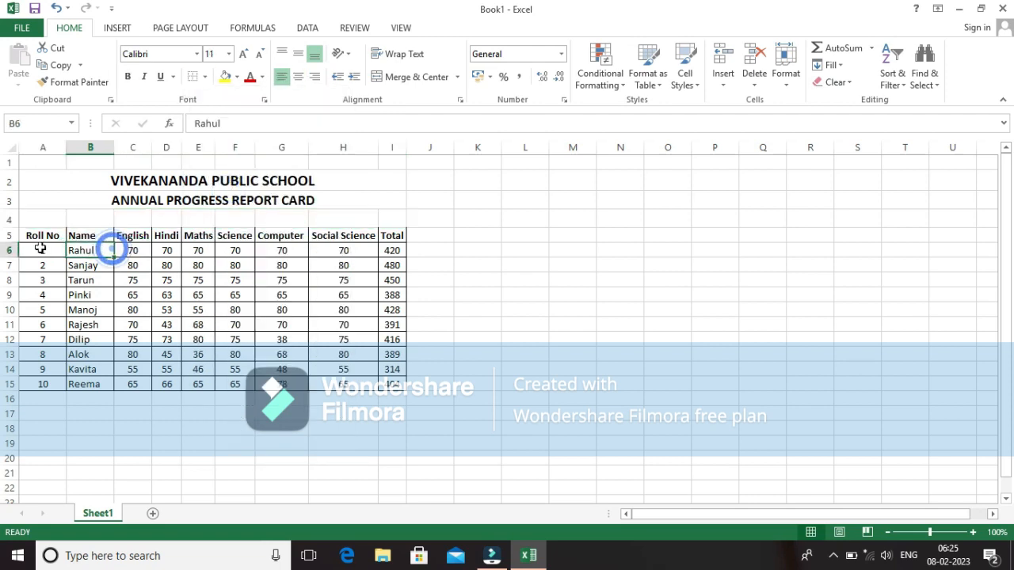
- Apply all borders to the column heading cells A5:I5
{"action": "left_click_drag", "start_coordinate": [44, 235], "coordinate": [391, 235]}
{"action": "left_click", "coordinate": [205, 77]}
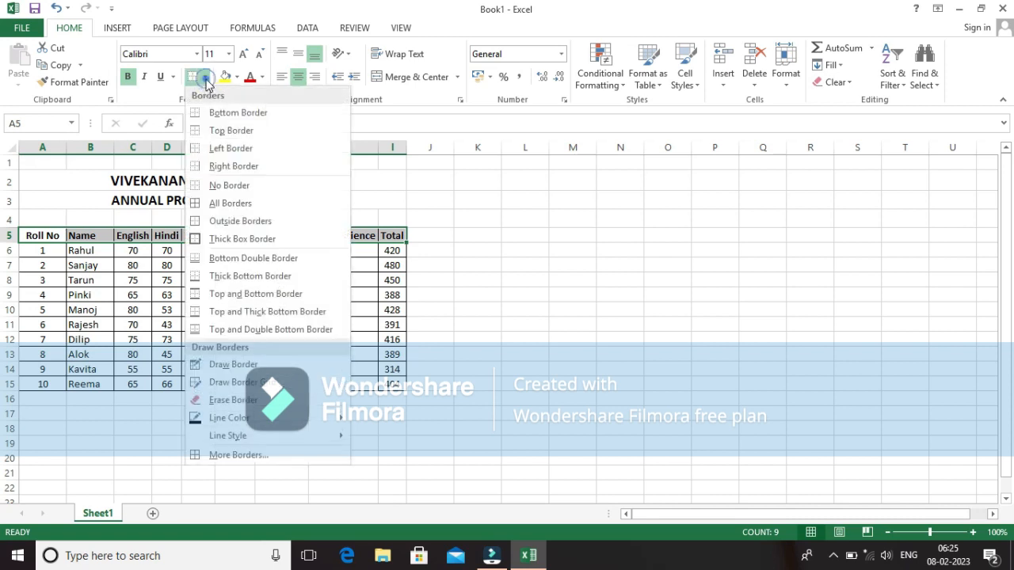
{"action": "left_click", "coordinate": [228, 202]}
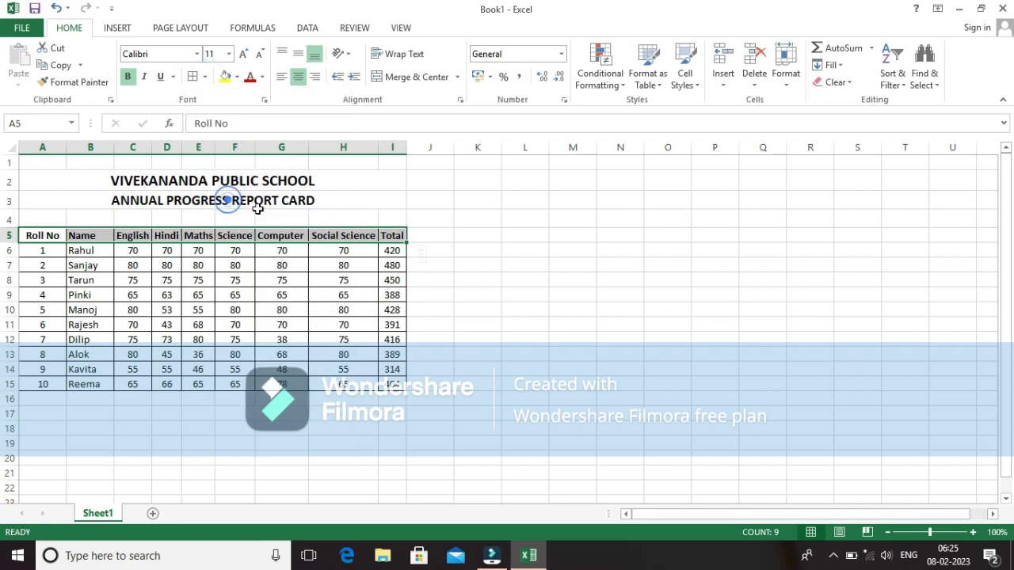
{"action": "left_click", "coordinate": [527, 250]}
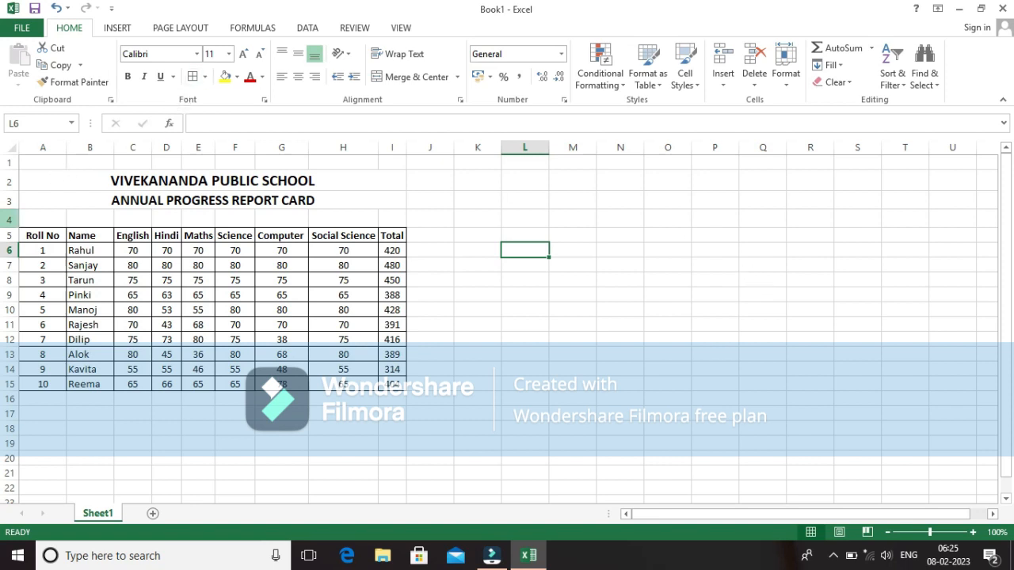
- Reduce the height of blank row 4 to a narrow gap between the title and the table
{"action": "left_click_drag", "start_coordinate": [9, 227], "coordinate": [9, 218]}
{"action": "left_click_drag", "start_coordinate": [488, 449], "coordinate": [487, 411]}
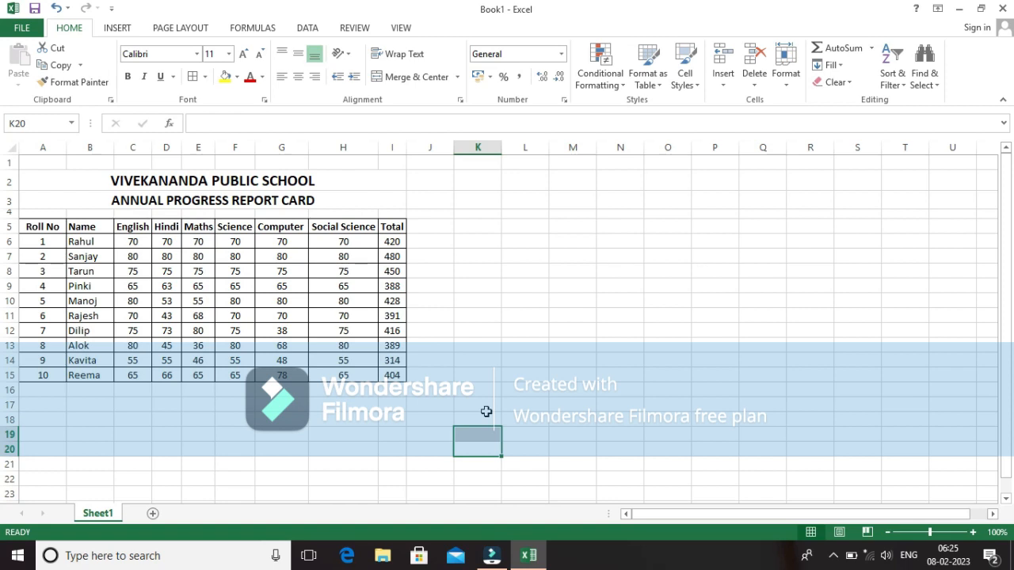
{"action": "left_click", "coordinate": [339, 432]}
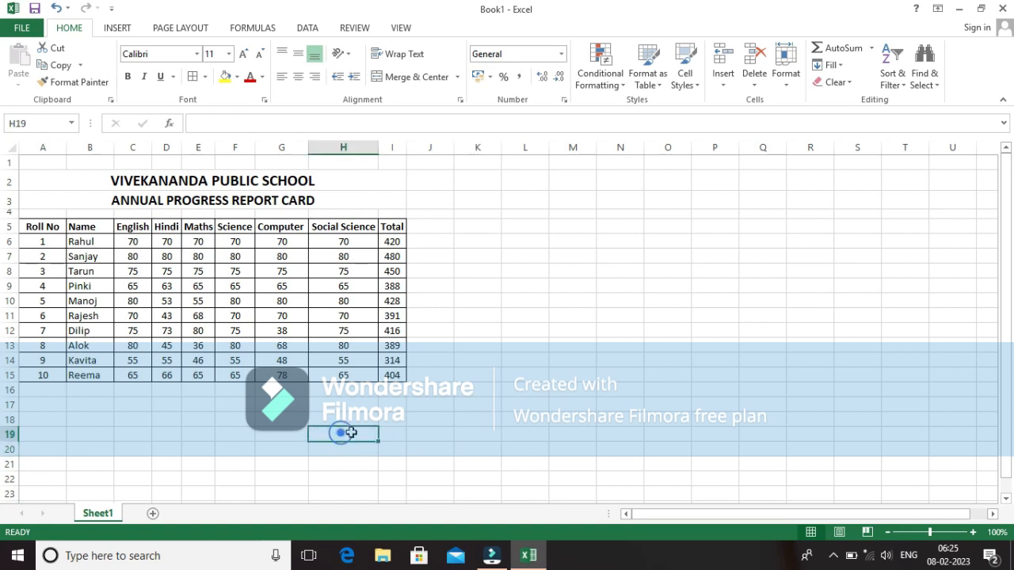
- Enter the labels Average, Max and Min in cells H18 to H20 below the table
{"action": "scroll", "coordinate": [336, 418], "scroll_direction": "down", "scroll_amount": 1}
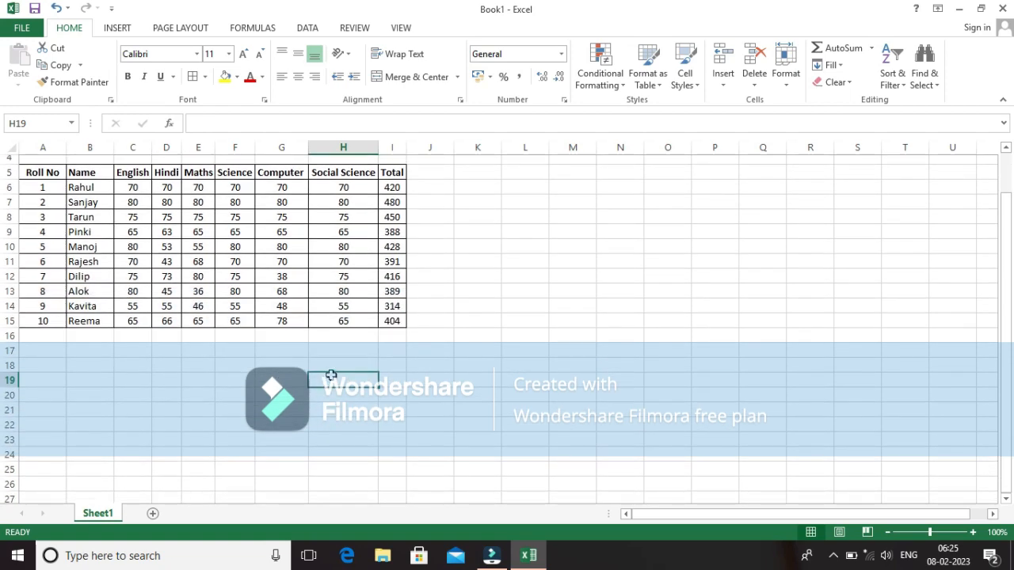
{"action": "left_click", "coordinate": [328, 365]}
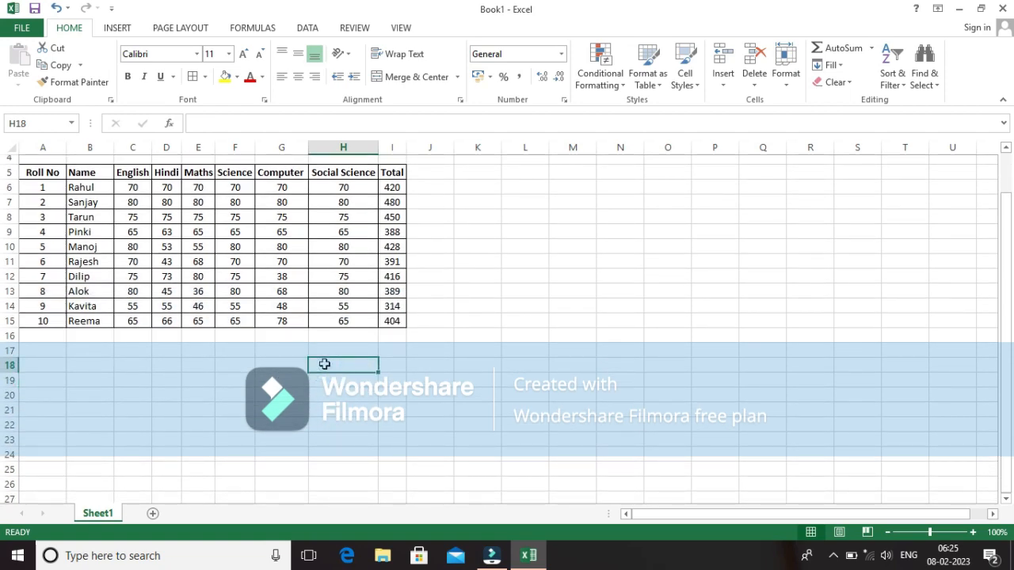
{"action": "type", "text": "a"}
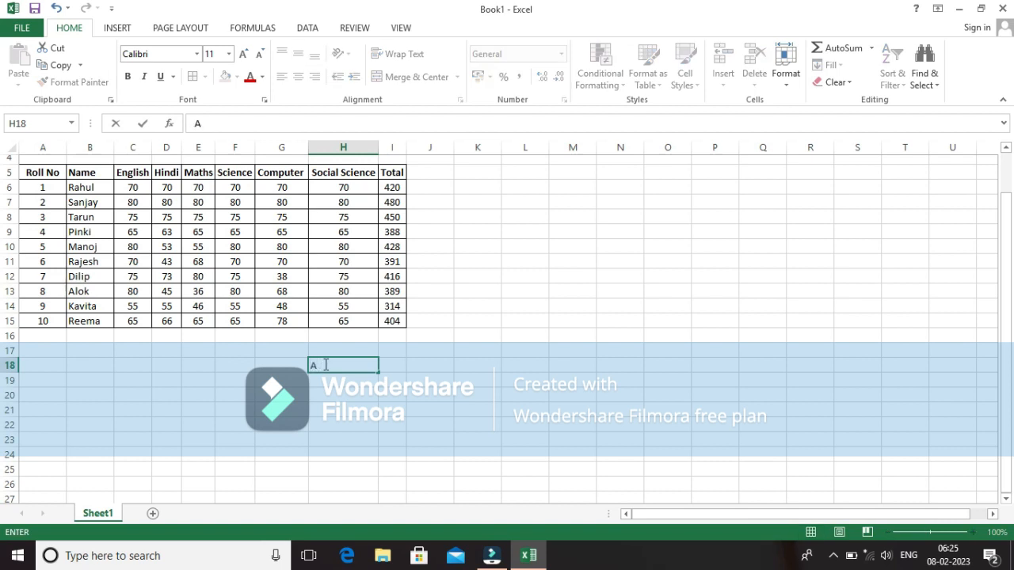
{"action": "type", "text": "verage"}
{"action": "key", "text": "Return"}
{"action": "type", "text": "Max"}
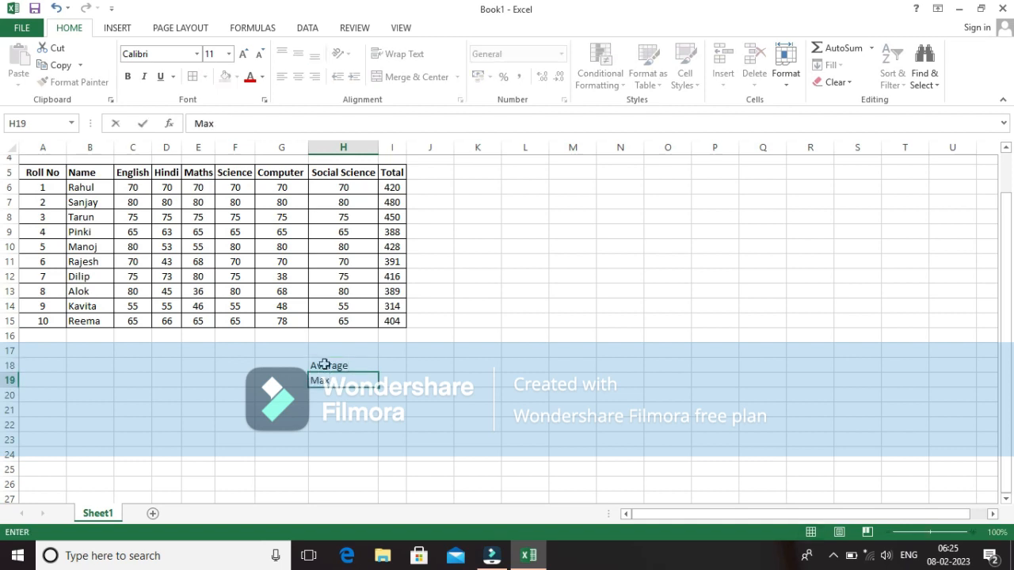
{"action": "key", "text": "Return"}
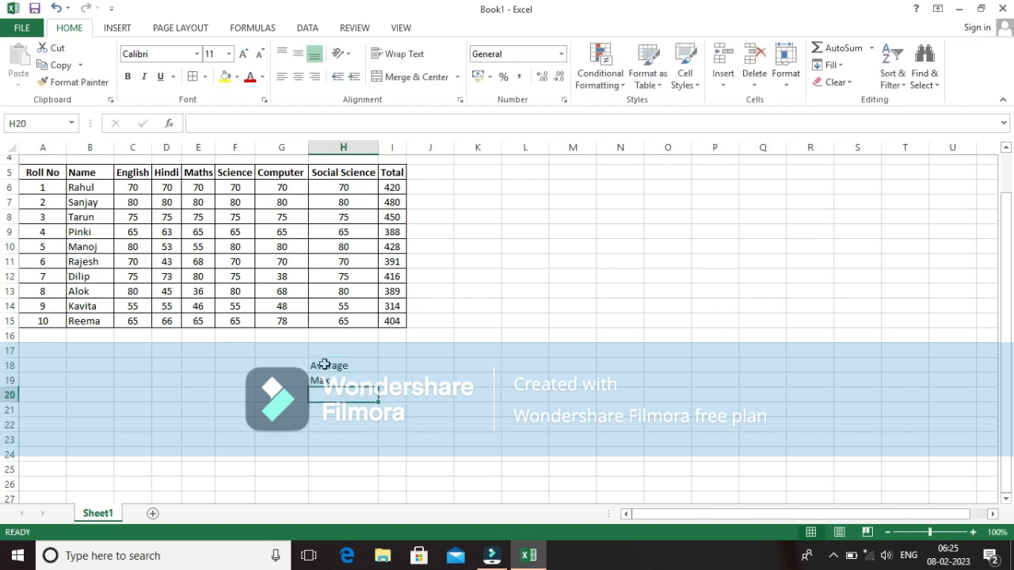
{"action": "type", "text": "Min"}
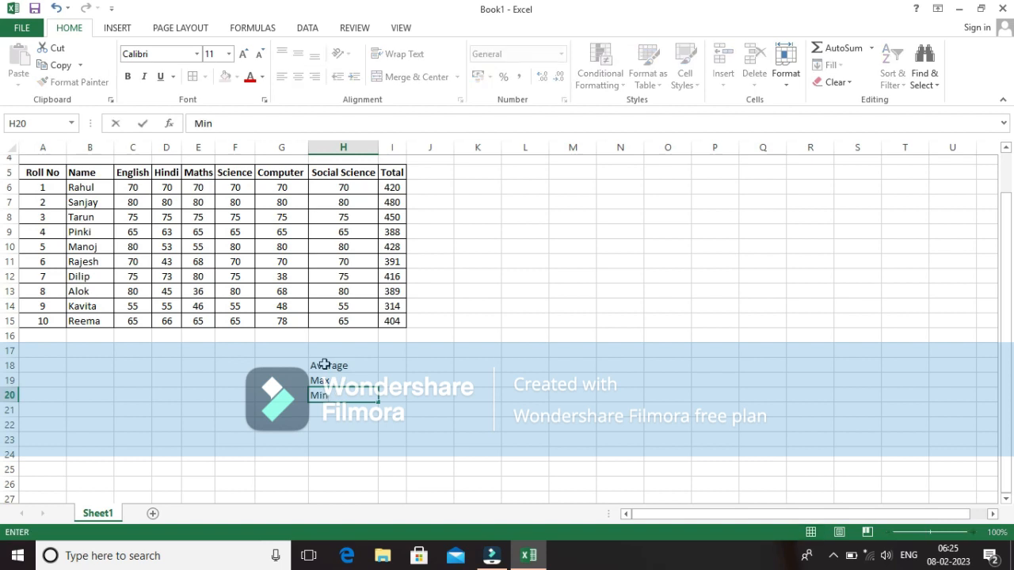
- Calculate the average of the student totals in I18 with =AVERAGE(I6:I15)
{"action": "left_click", "coordinate": [396, 365]}
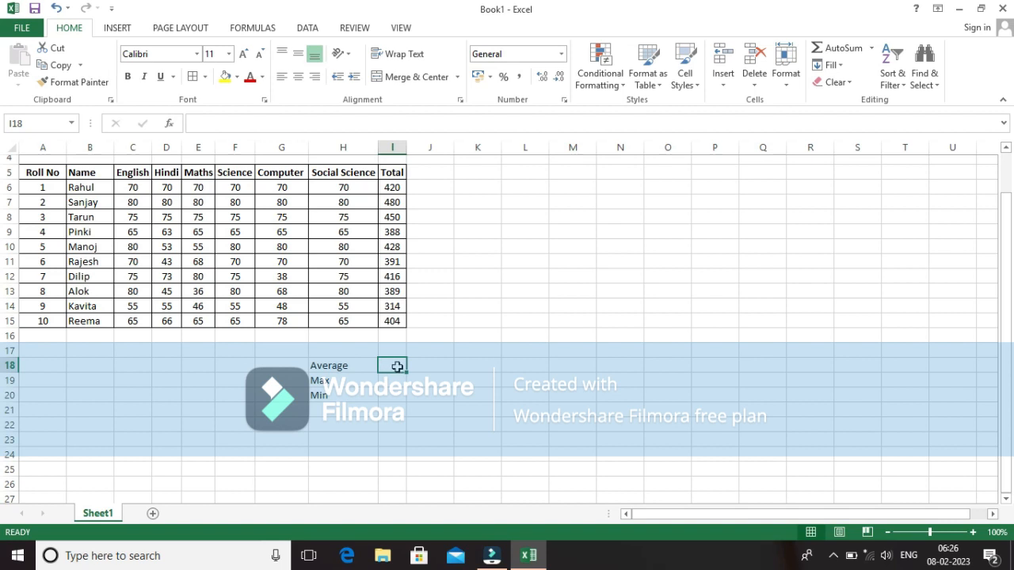
{"action": "type", "text": "=av"}
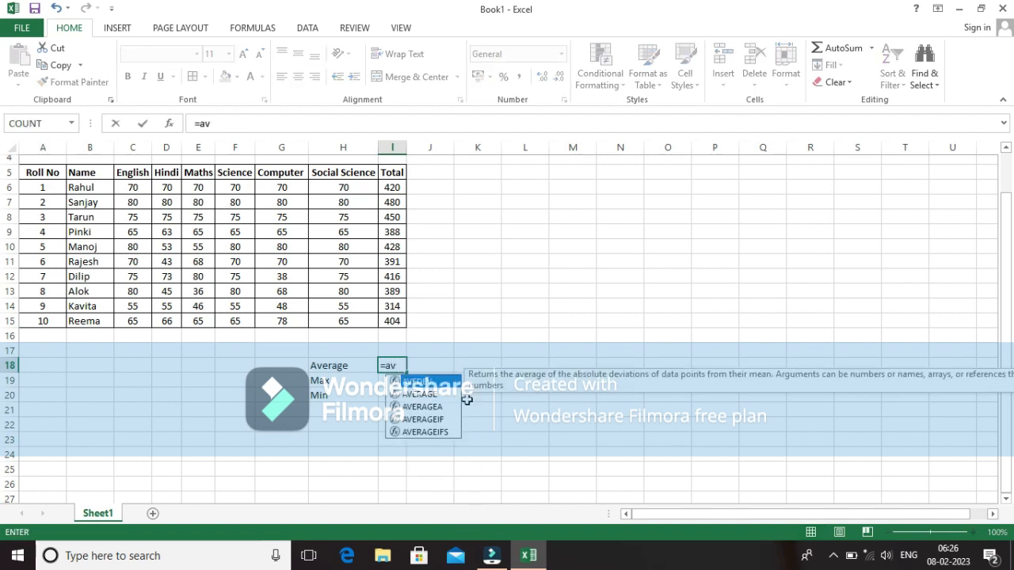
{"action": "left_click", "coordinate": [430, 394]}
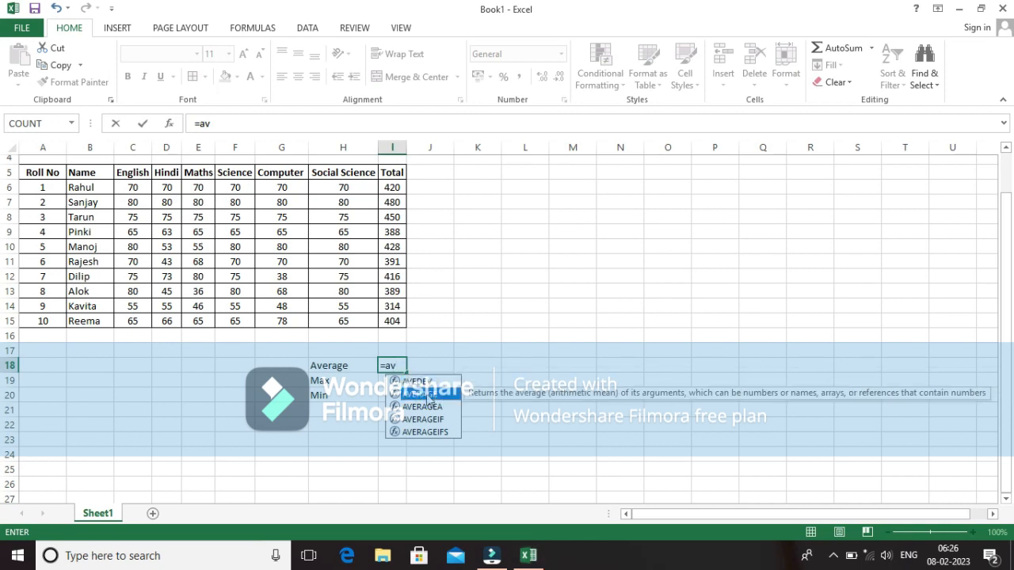
{"action": "double_click", "coordinate": [420, 394]}
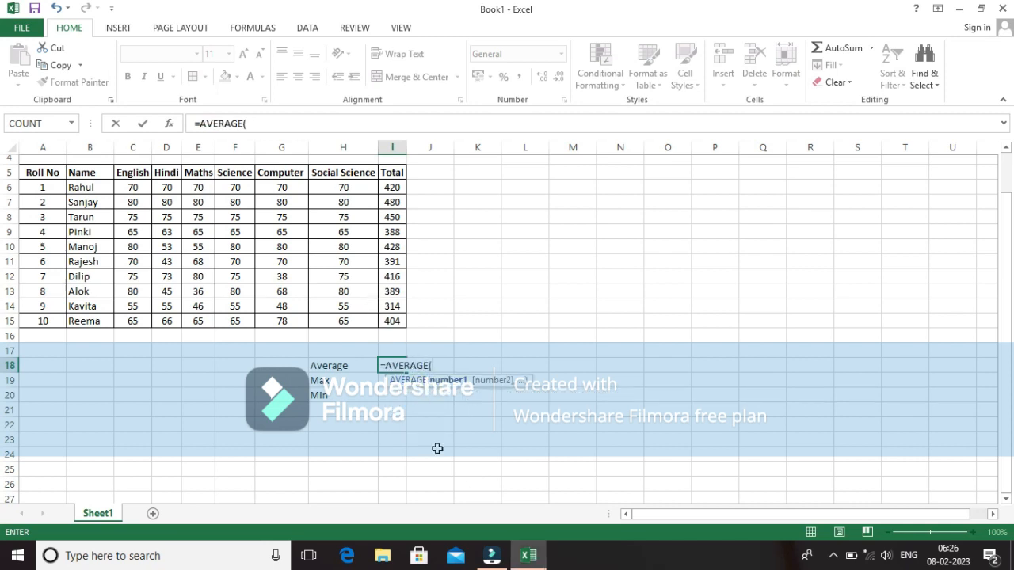
{"action": "left_click", "coordinate": [395, 187]}
{"action": "left_click_drag", "start_coordinate": [396, 187], "coordinate": [401, 317]}
{"action": "type", "text": ")"}
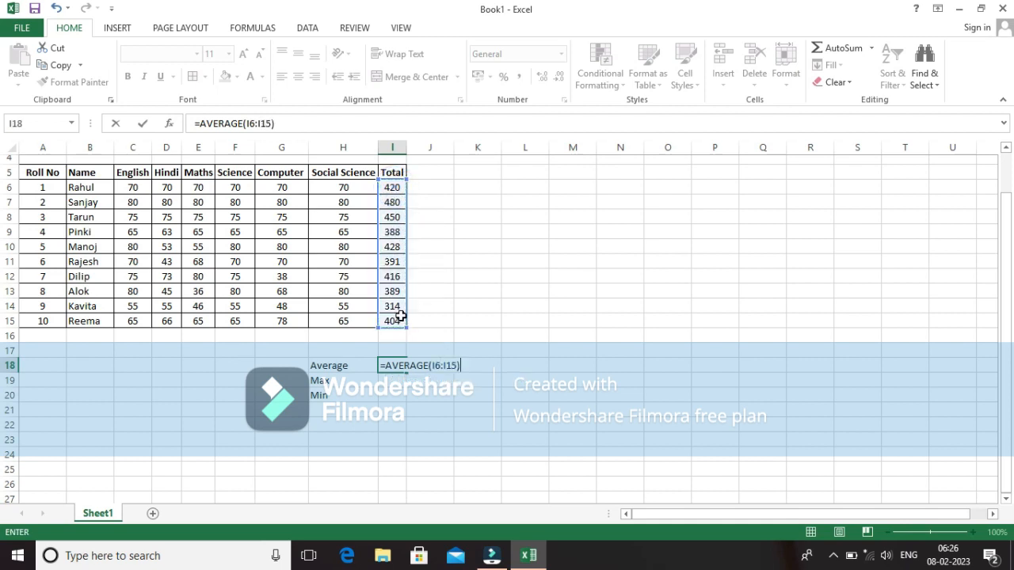
{"action": "key", "text": "Return"}
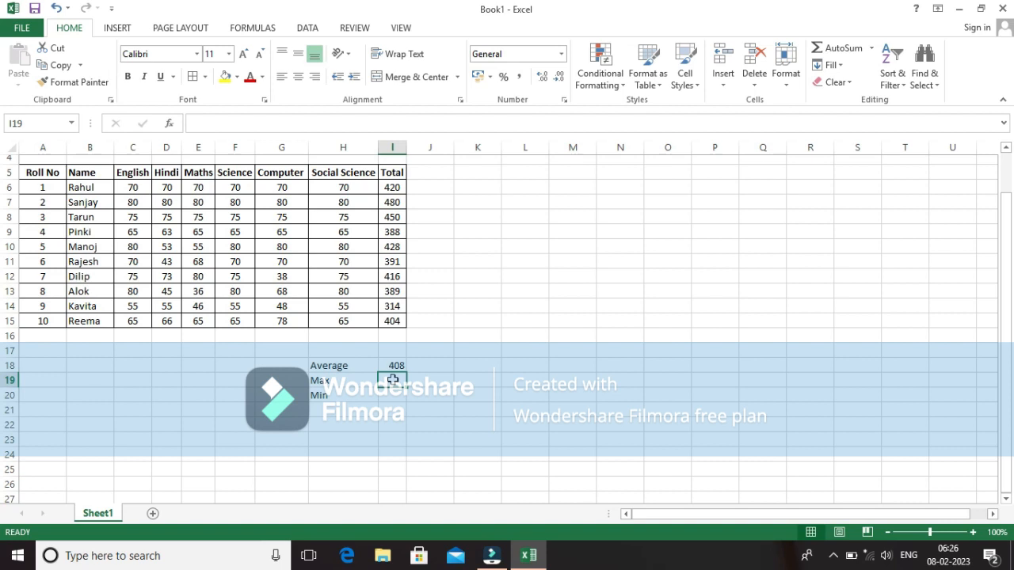
- Calculate the highest student total in I19 with =MAX(I6:I15)
{"action": "type", "text": "=max"}
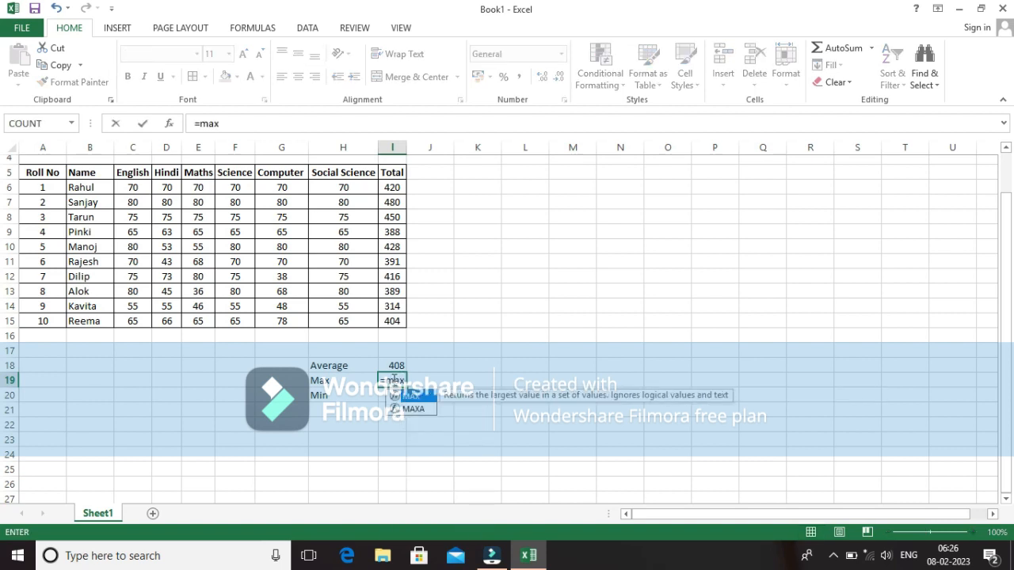
{"action": "type", "text": "("}
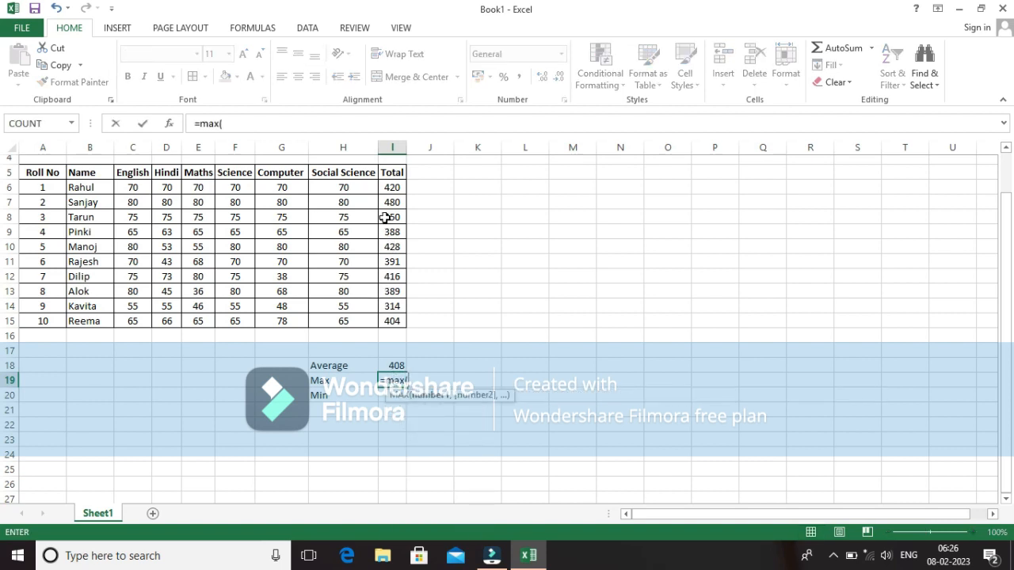
{"action": "left_click_drag", "start_coordinate": [395, 188], "coordinate": [390, 322]}
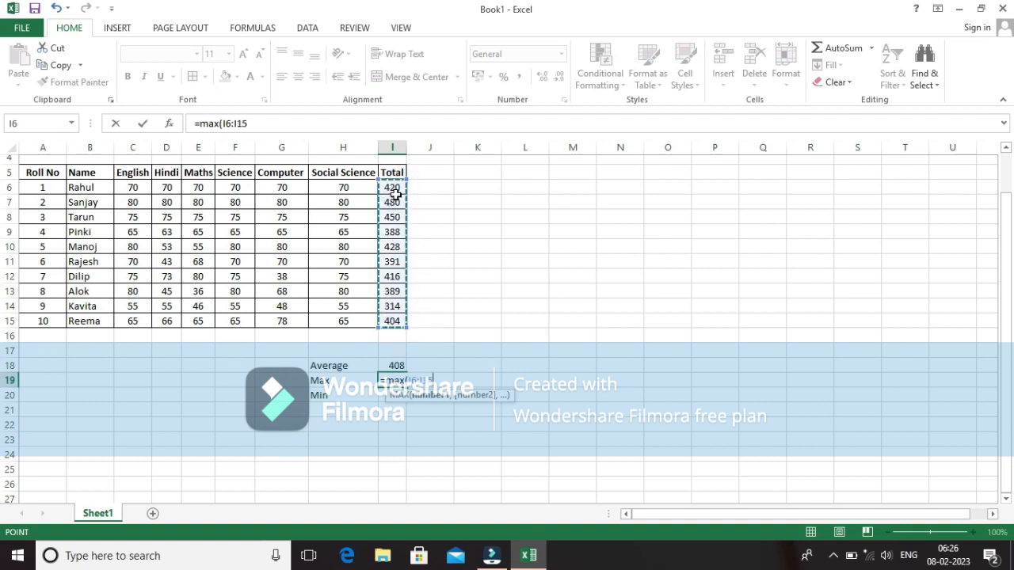
{"action": "type", "text": ")"}
{"action": "key", "text": "Return"}
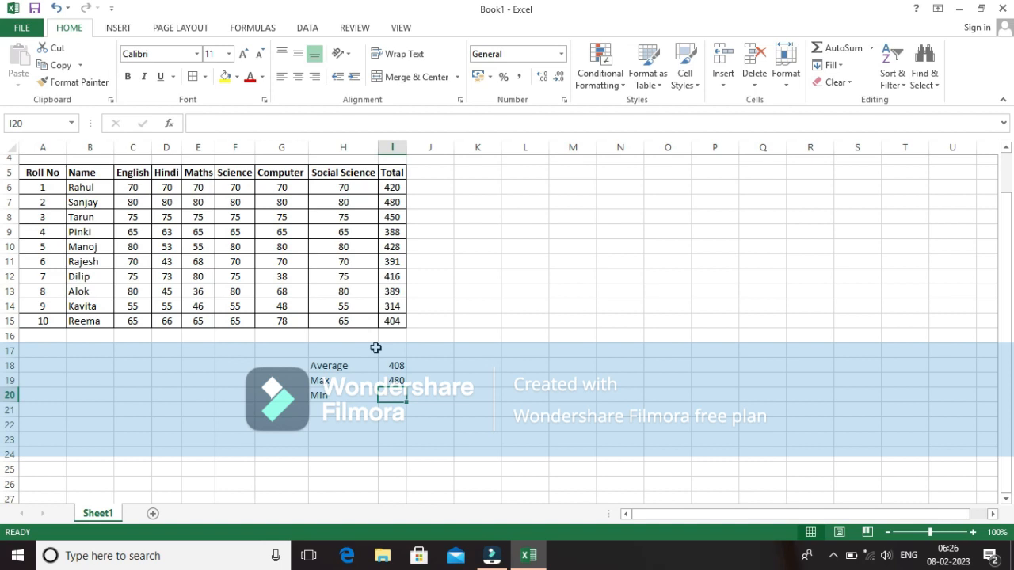
- Calculate the lowest student total in I20 with =MIN(I6:I15)
{"action": "type", "text": "=min"}
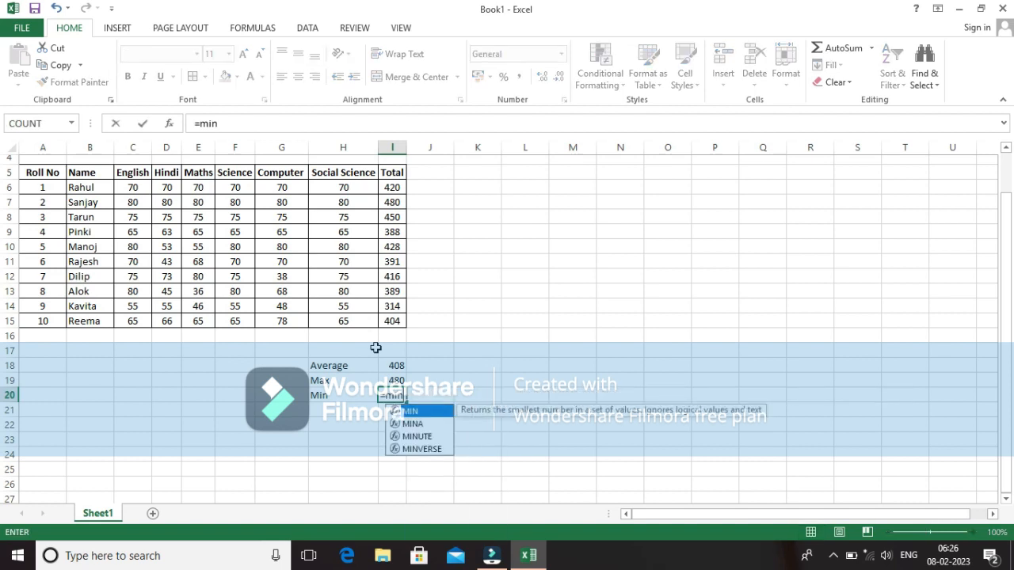
{"action": "type", "text": "("}
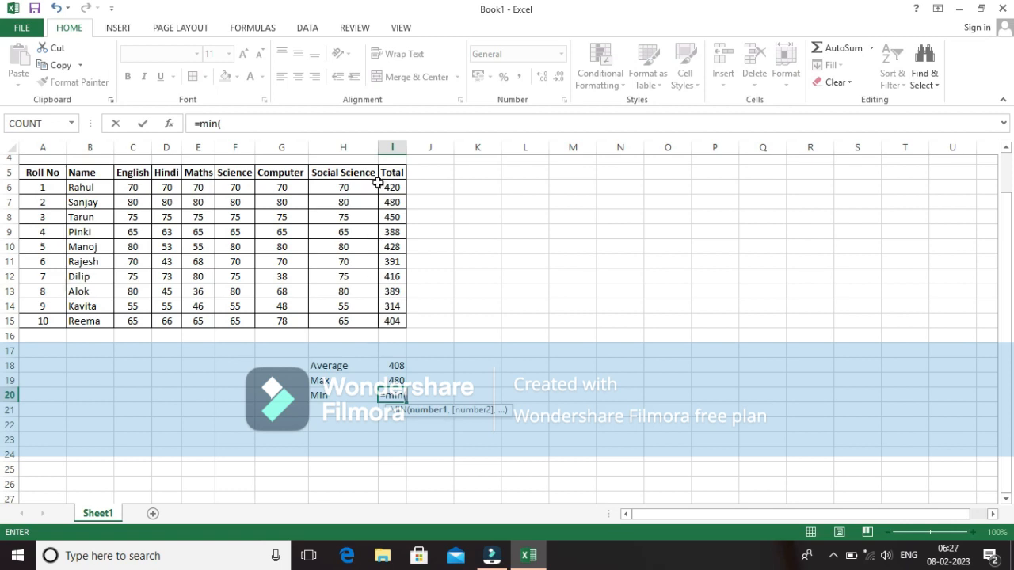
{"action": "left_click_drag", "start_coordinate": [391, 187], "coordinate": [398, 317]}
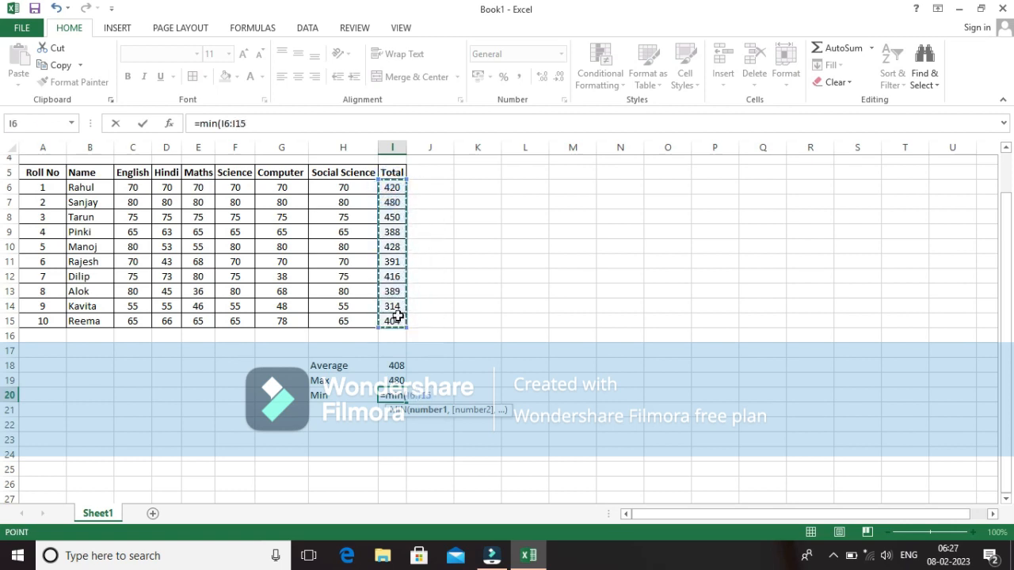
{"action": "type", "text": ")"}
{"action": "key", "text": "Return"}
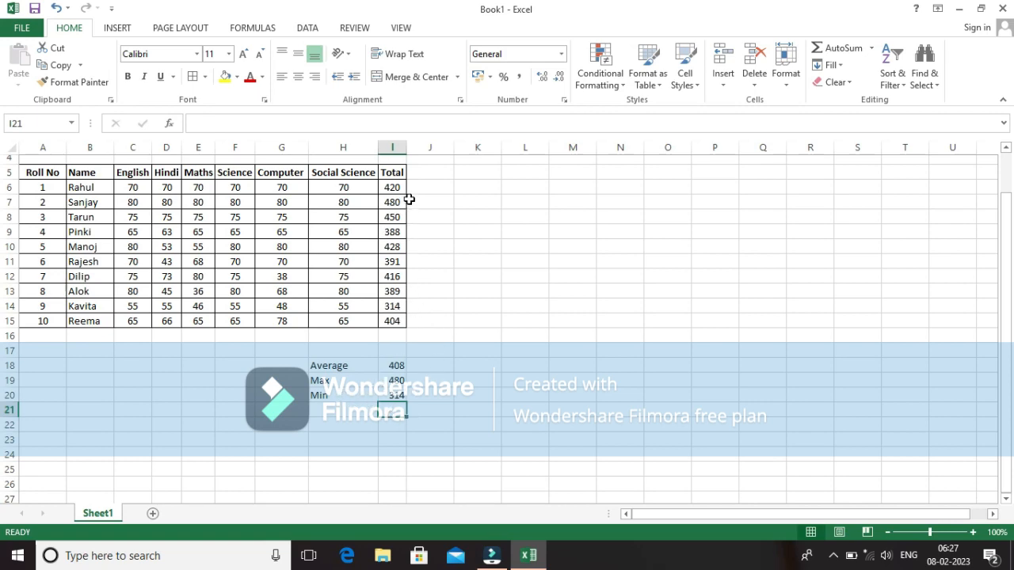
- Add the column heading Percentage in J5 and widen column J to fit it
{"action": "scroll", "coordinate": [467, 217], "scroll_direction": "up", "scroll_amount": 1}
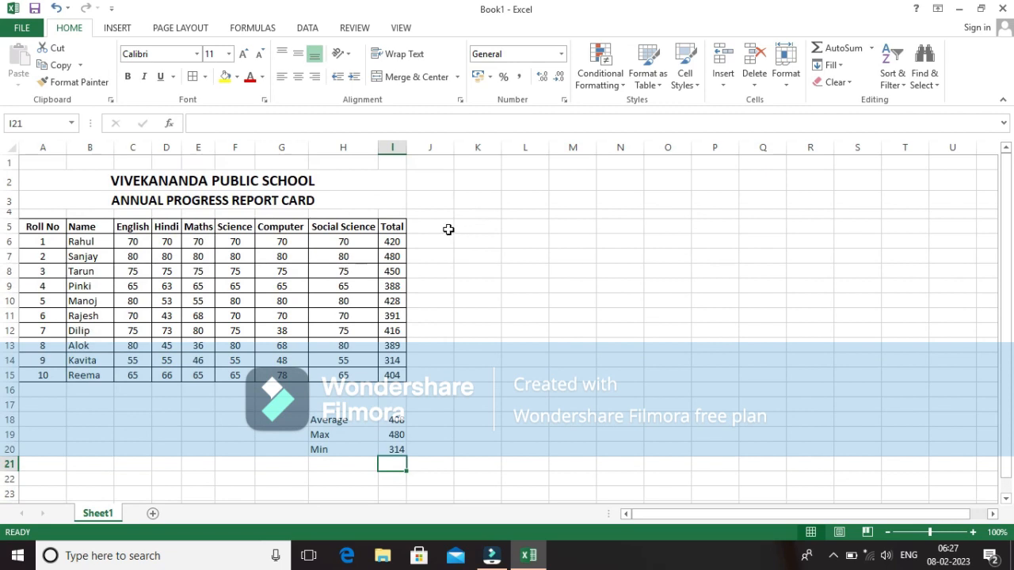
{"action": "left_click", "coordinate": [445, 227]}
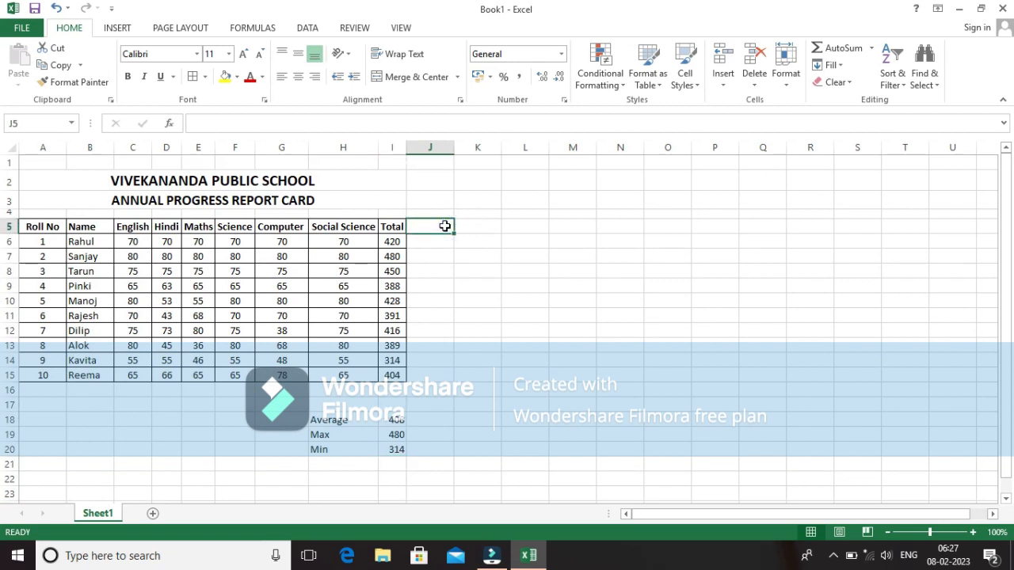
{"action": "type", "text": "P"}
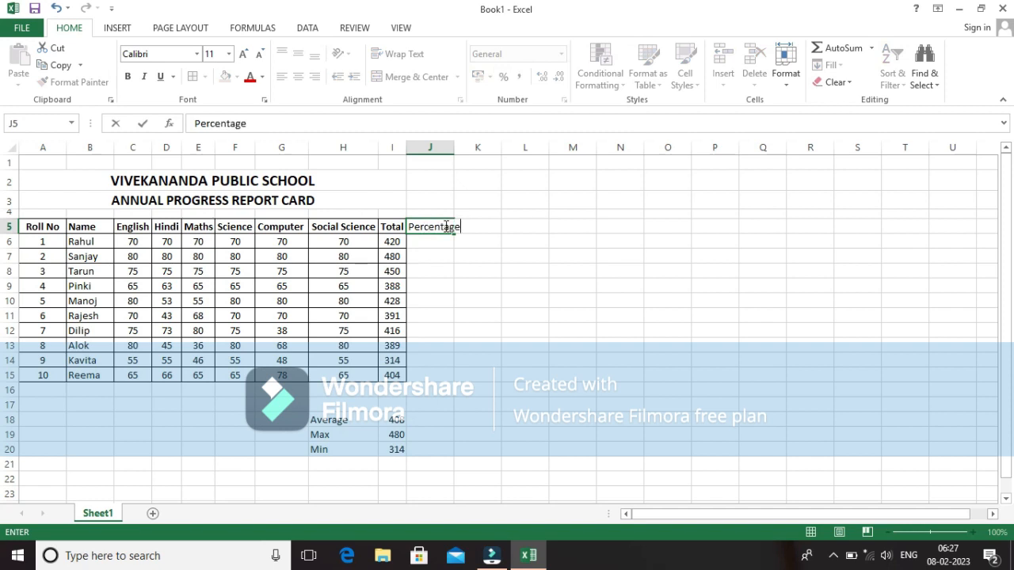
{"action": "type", "text": "ercentage"}
{"action": "left_click", "coordinate": [507, 298]}
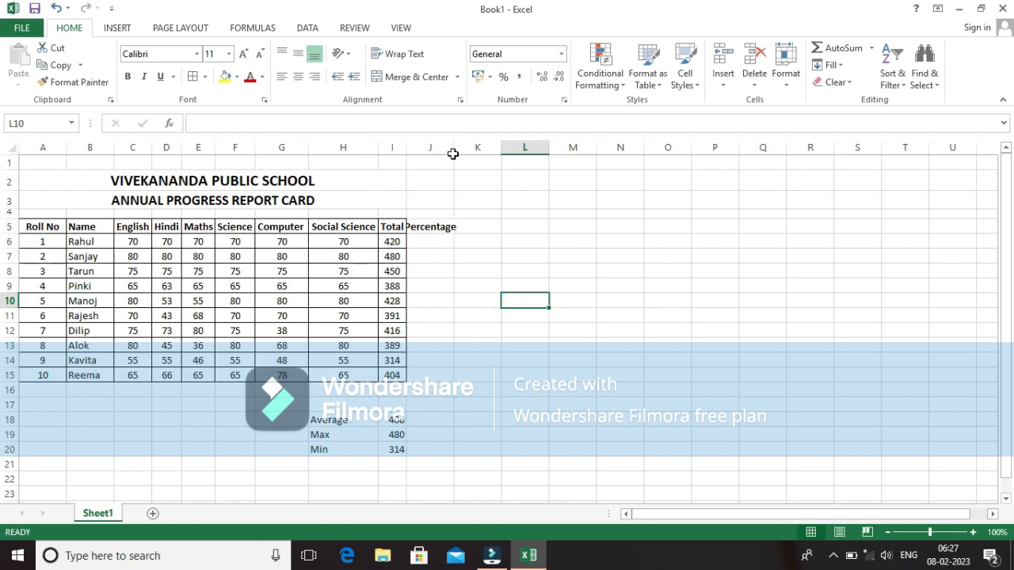
{"action": "left_click_drag", "start_coordinate": [454, 148], "coordinate": [461, 148]}
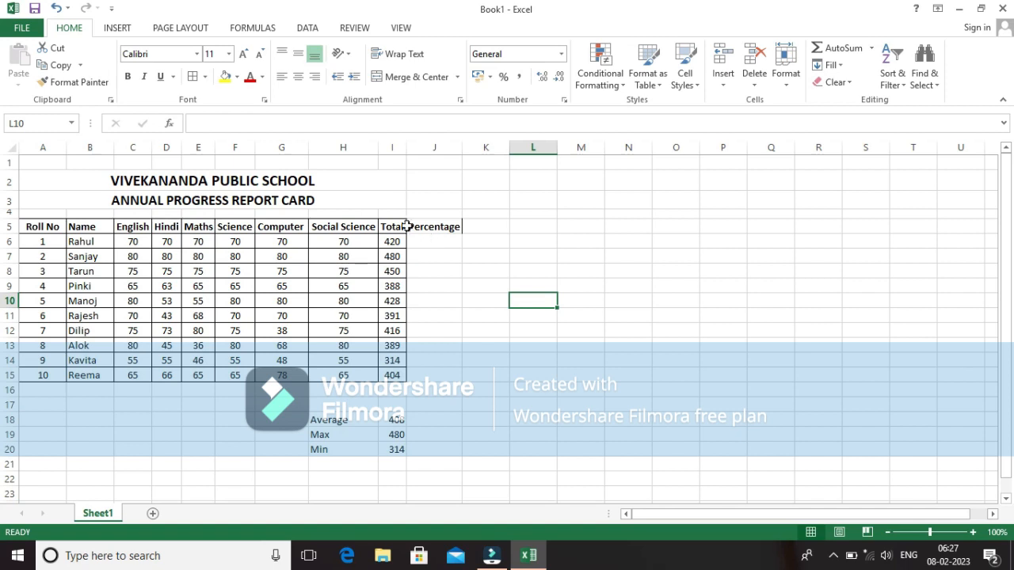
- Apply all borders to the Total and Percentage columns, I5:J15
{"action": "left_click_drag", "start_coordinate": [393, 226], "coordinate": [430, 376]}
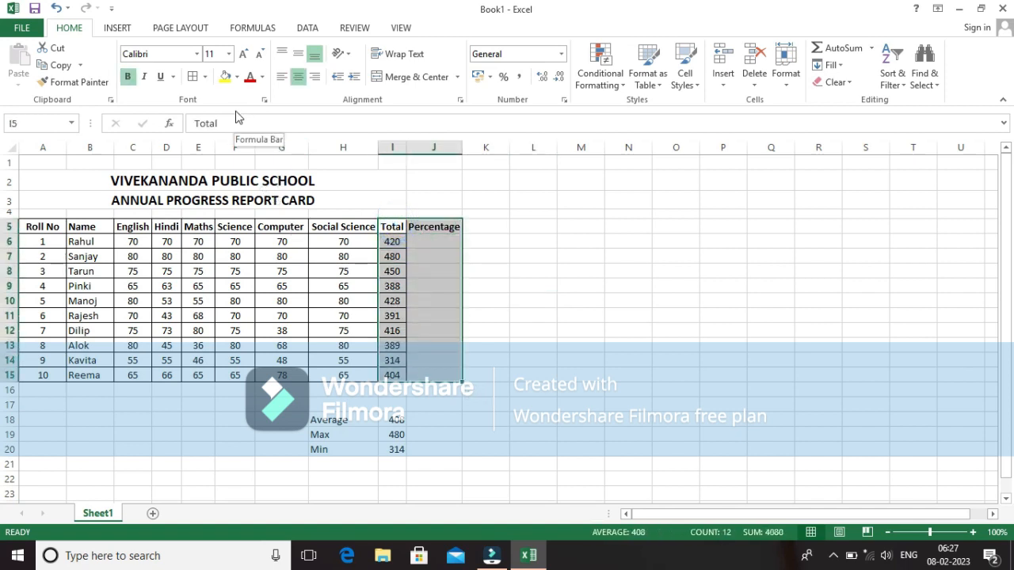
{"action": "left_click", "coordinate": [205, 78]}
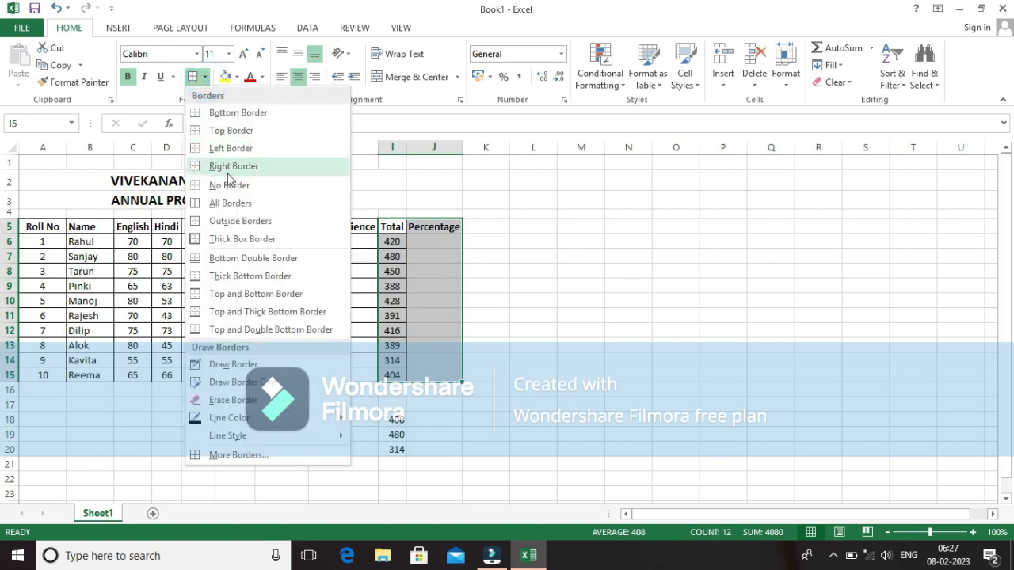
{"action": "left_click", "coordinate": [229, 203]}
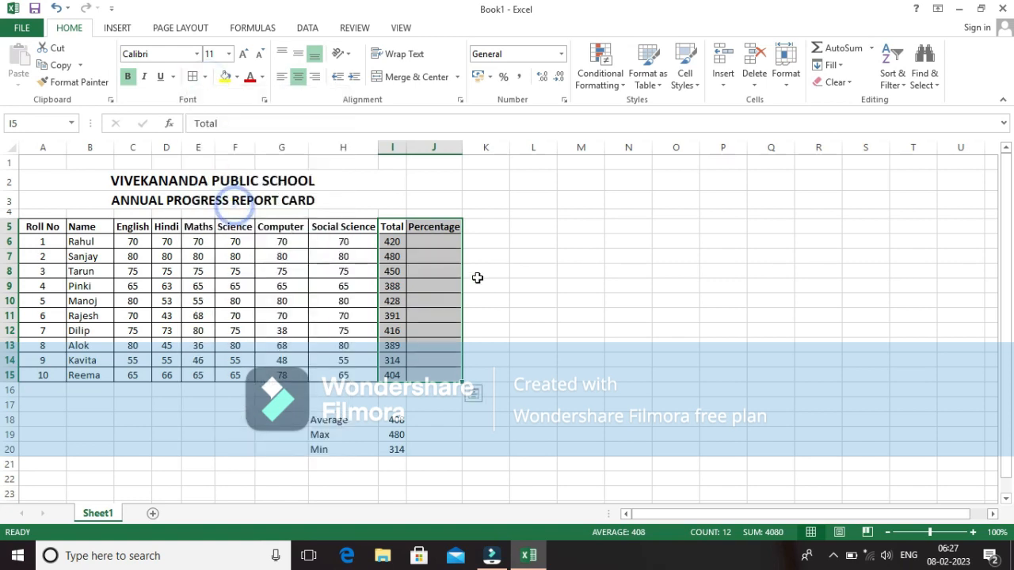
{"action": "left_click", "coordinate": [502, 284]}
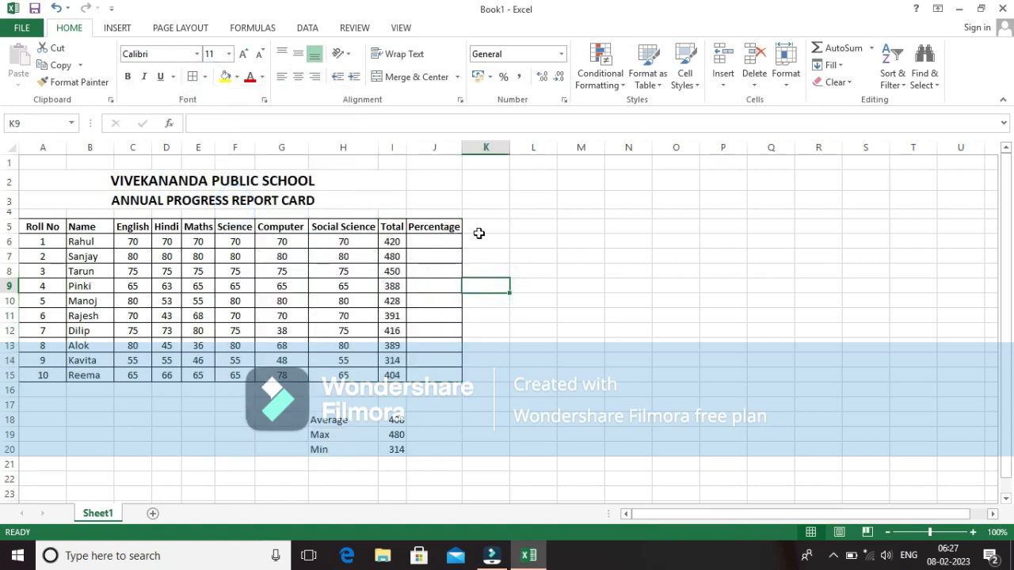
- Calculate the first student's percentage in J6 with =(I6/480)*100
{"action": "left_click", "coordinate": [437, 241]}
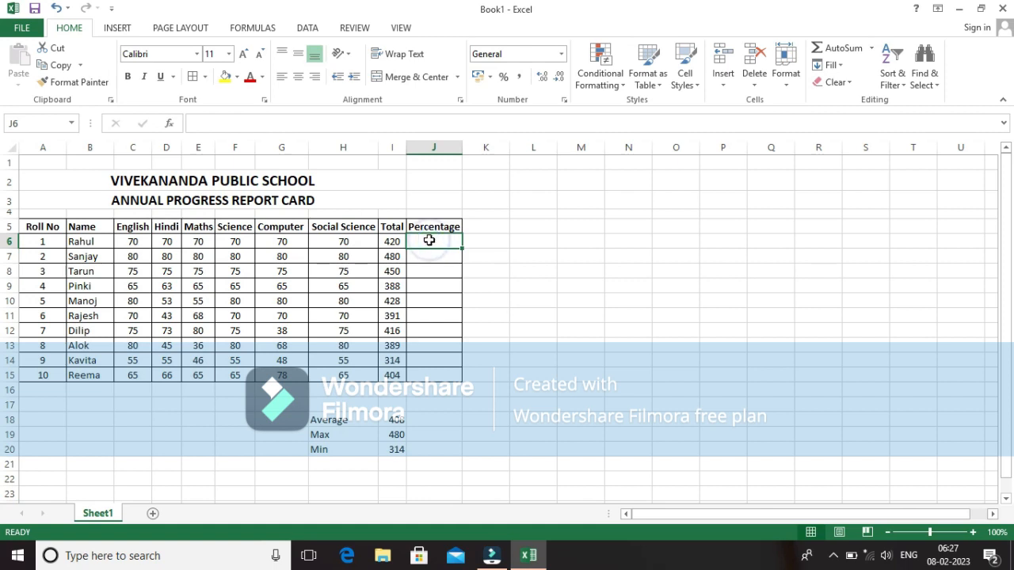
{"action": "type", "text": "="}
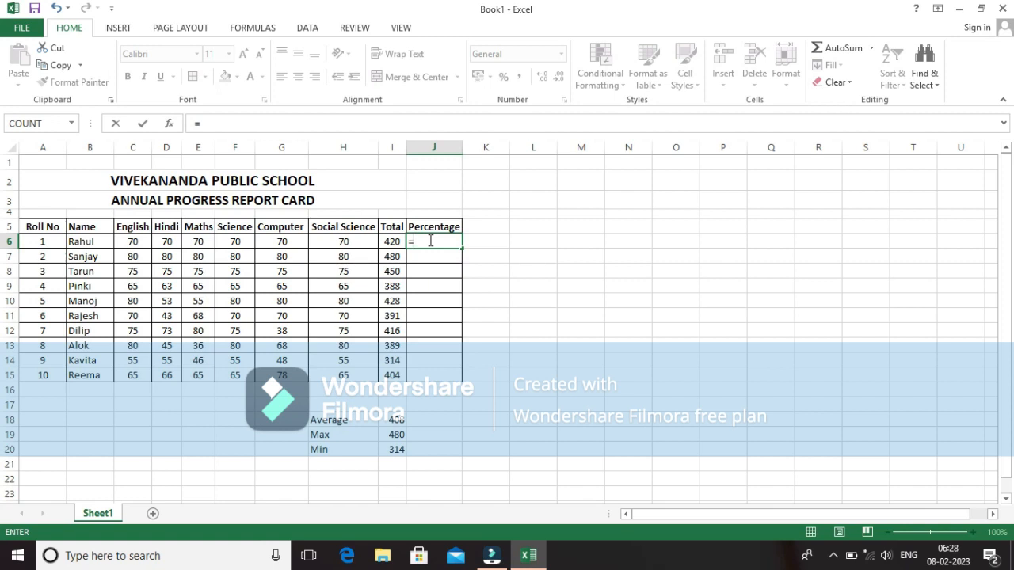
{"action": "type", "text": "(i"}
{"action": "key", "text": "Return"}
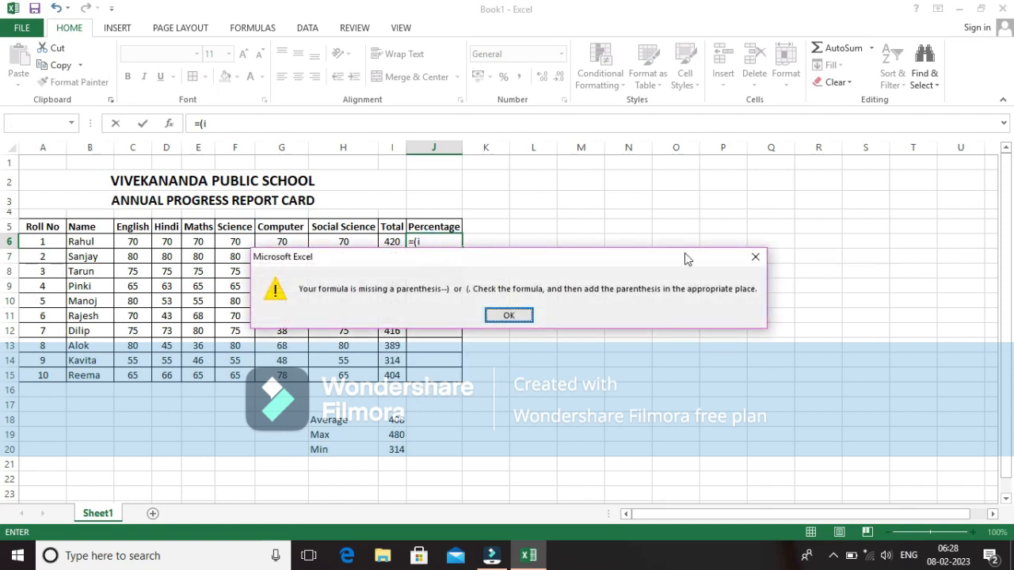
{"action": "left_click", "coordinate": [747, 255]}
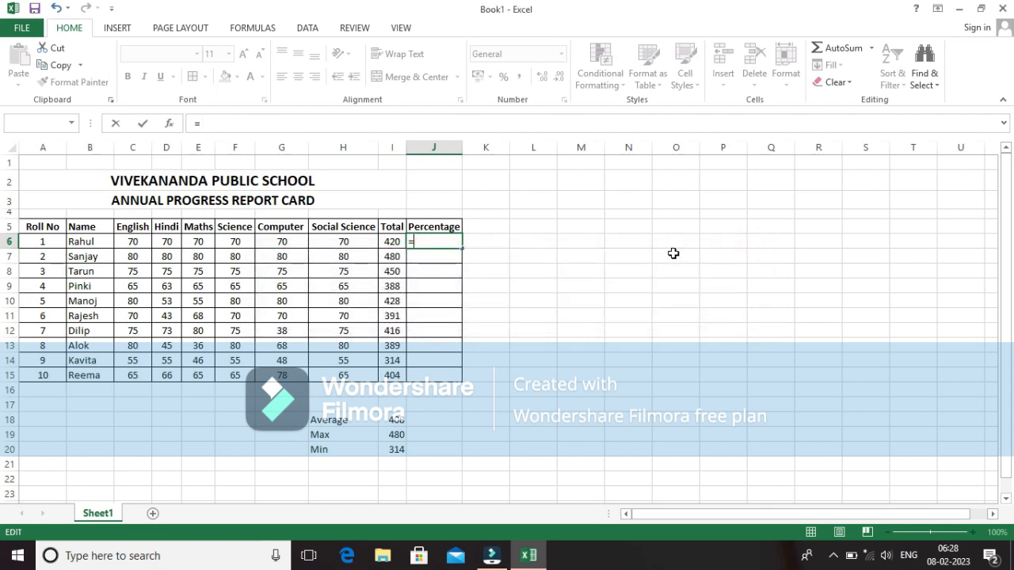
{"action": "type", "text": "i6"}
{"action": "key", "text": "BackSpace"}
{"action": "type", "text": "i"}
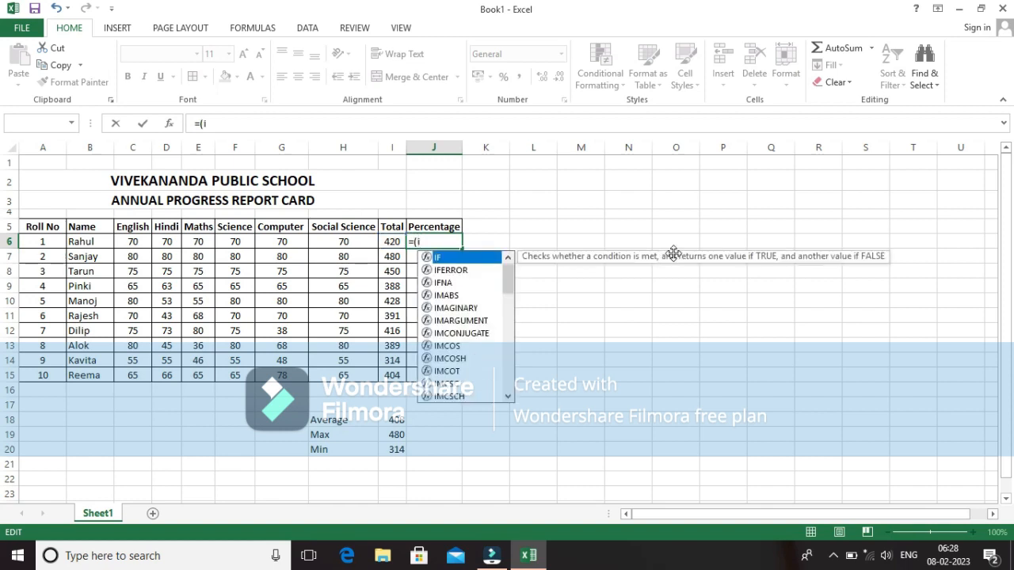
{"action": "type", "text": "6"}
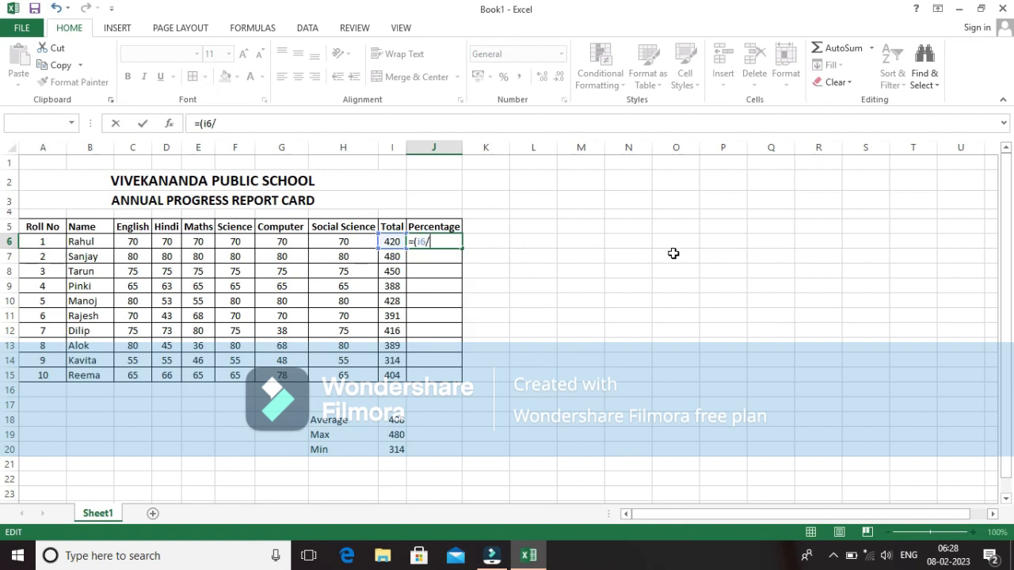
{"action": "type", "text": "/480)*100"}
{"action": "key", "text": "Return"}
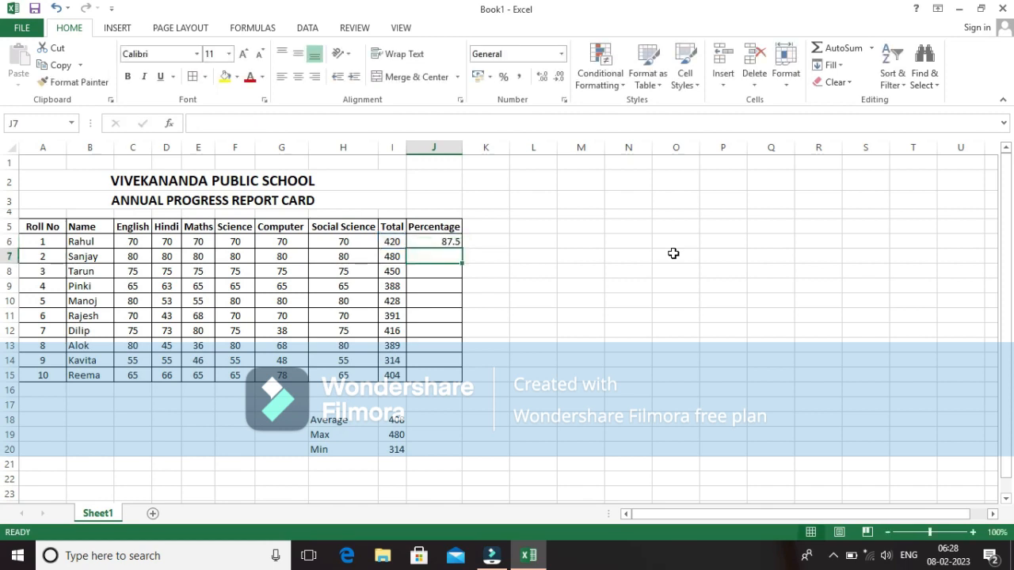
- Fill the percentage formula from J6 down to J15 for all the students
{"action": "left_click", "coordinate": [443, 240]}
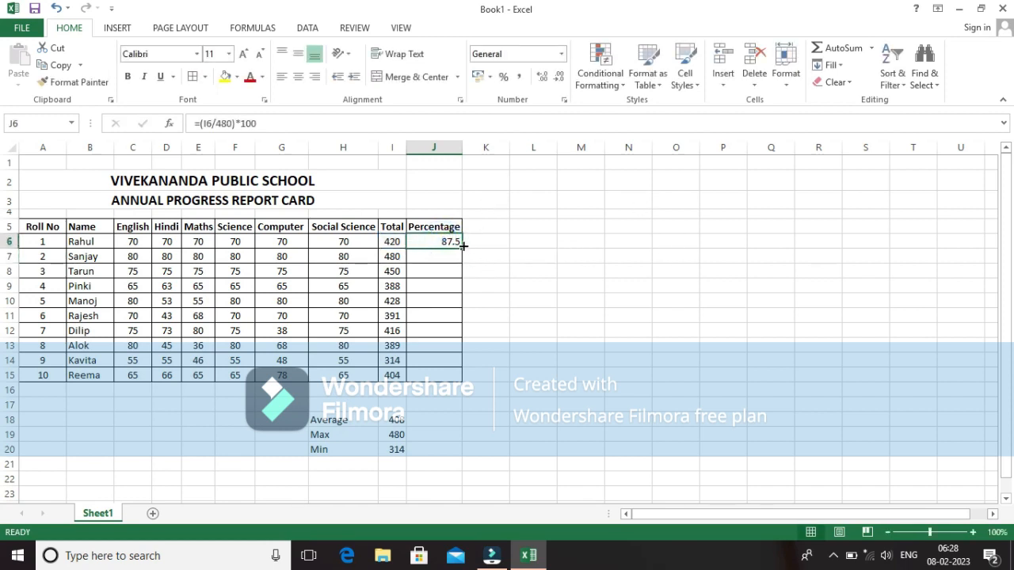
{"action": "left_click_drag", "start_coordinate": [459, 248], "coordinate": [394, 379]}
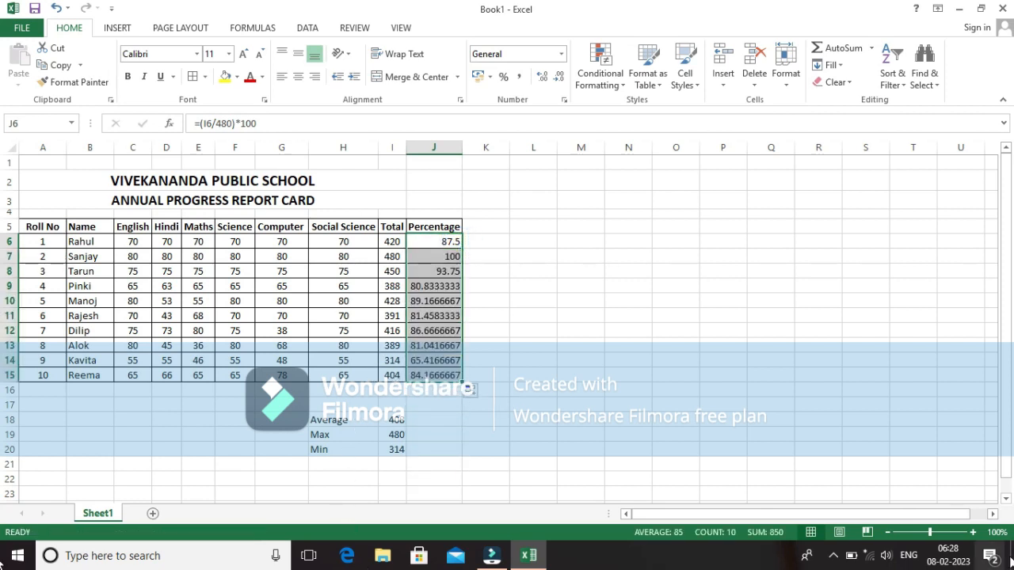
{"action": "left_click", "coordinate": [602, 332]}
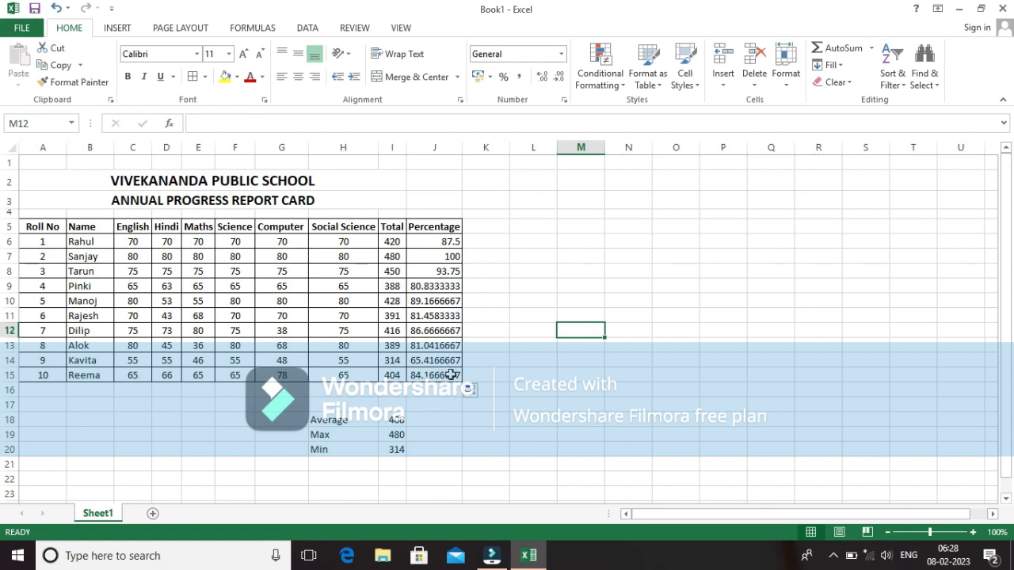
- Format the percentages in J6:J15 to two decimal places and centre them horizontally
{"action": "left_click_drag", "start_coordinate": [448, 376], "coordinate": [453, 242]}
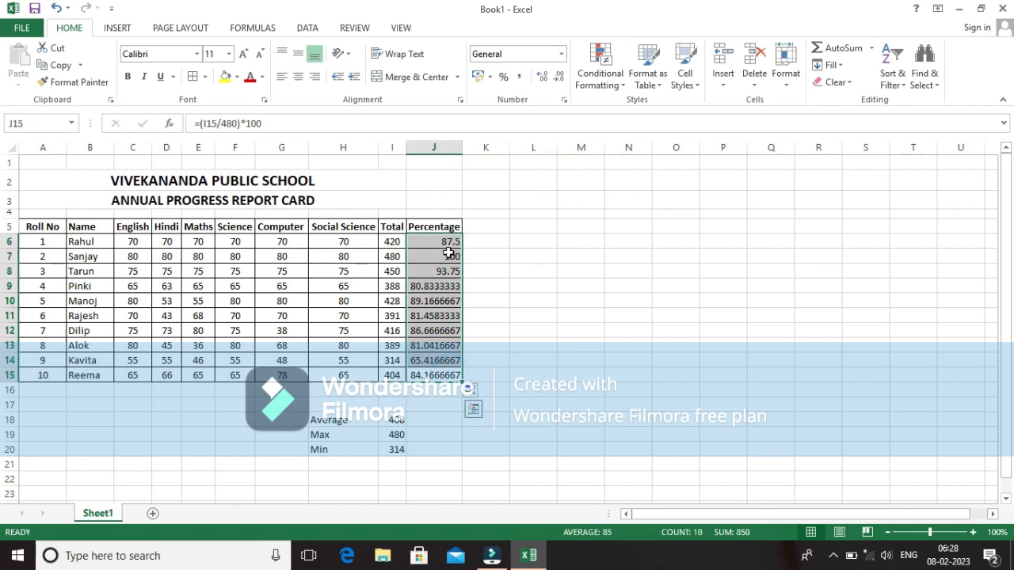
{"action": "left_click", "coordinate": [558, 78]}
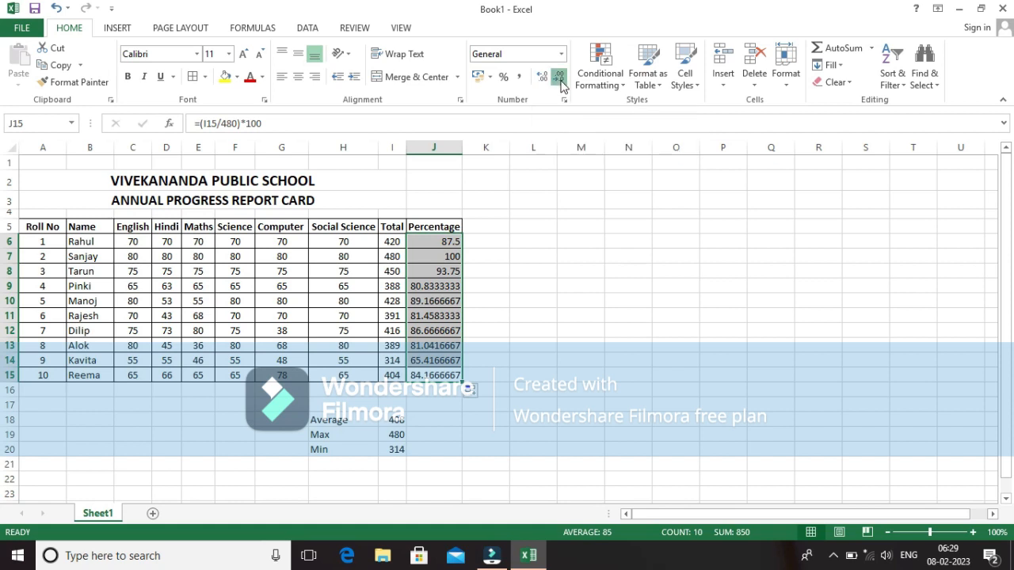
{"action": "left_click", "coordinate": [560, 79]}
{"action": "left_click", "coordinate": [561, 79]}
{"action": "left_click", "coordinate": [559, 79]}
{"action": "left_click", "coordinate": [560, 78]}
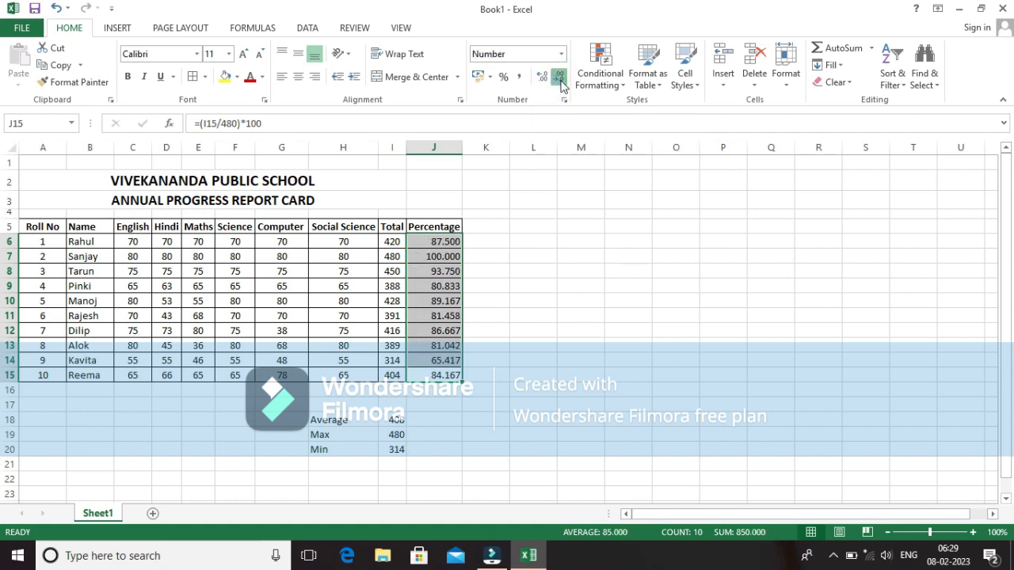
{"action": "left_click", "coordinate": [559, 78]}
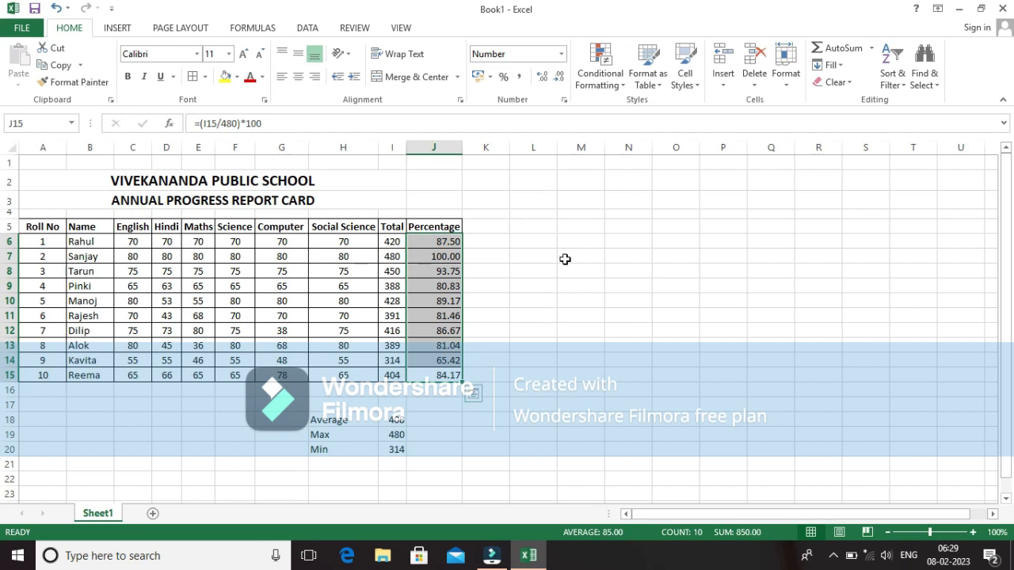
{"action": "left_click", "coordinate": [532, 227]}
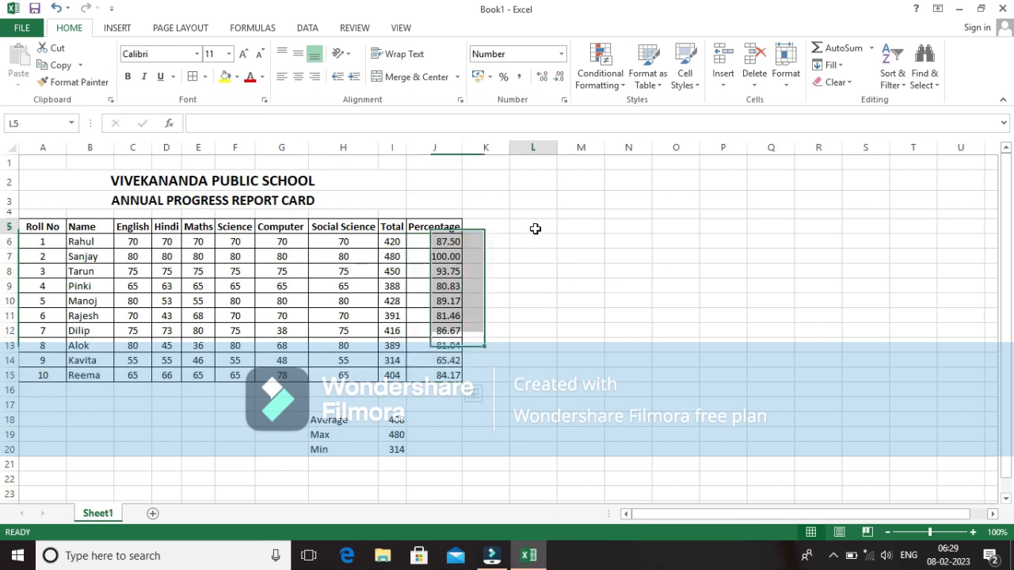
{"action": "left_click_drag", "start_coordinate": [427, 242], "coordinate": [442, 368]}
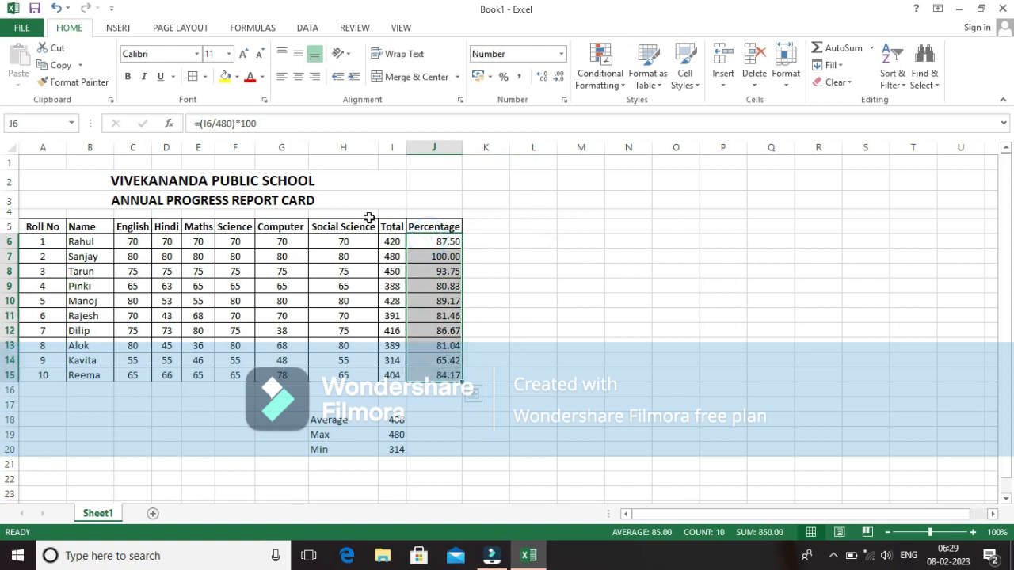
{"action": "left_click", "coordinate": [298, 79]}
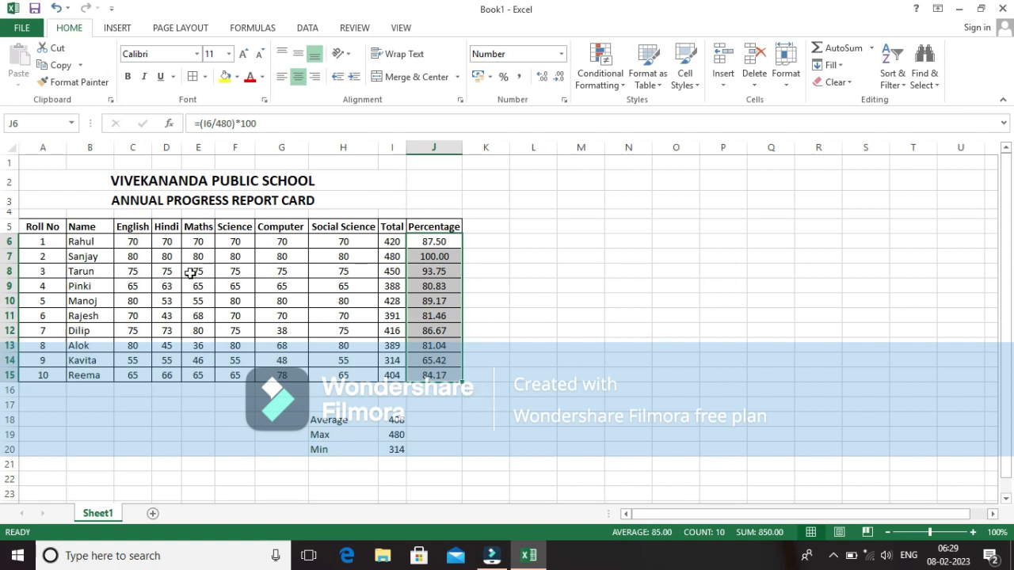
- Highlight the marks in C6:H15 that are between 70 and 80 using Light Red Fill with Dark Red Text
{"action": "left_click", "coordinate": [135, 241]}
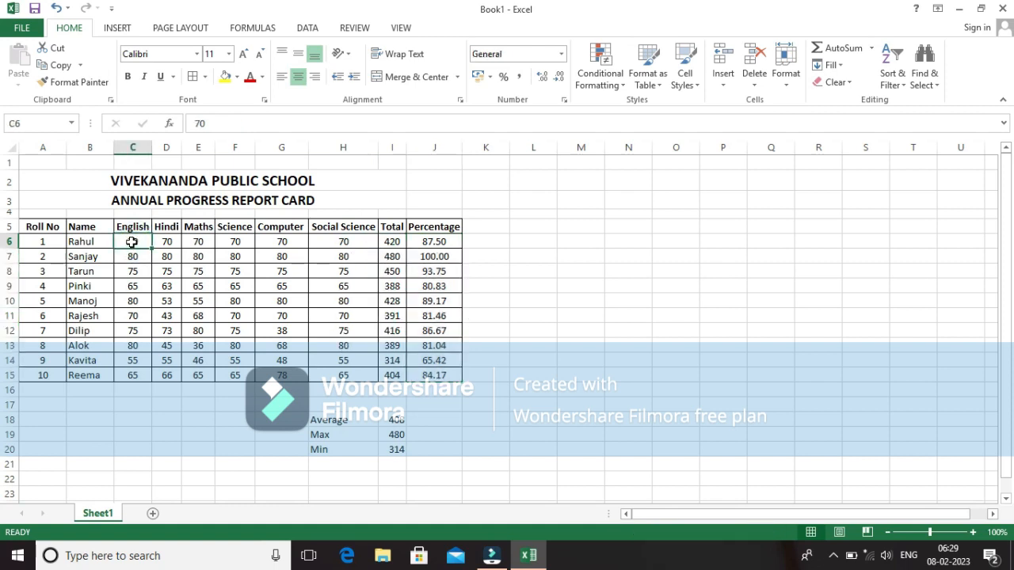
{"action": "left_click_drag", "start_coordinate": [141, 246], "coordinate": [339, 373]}
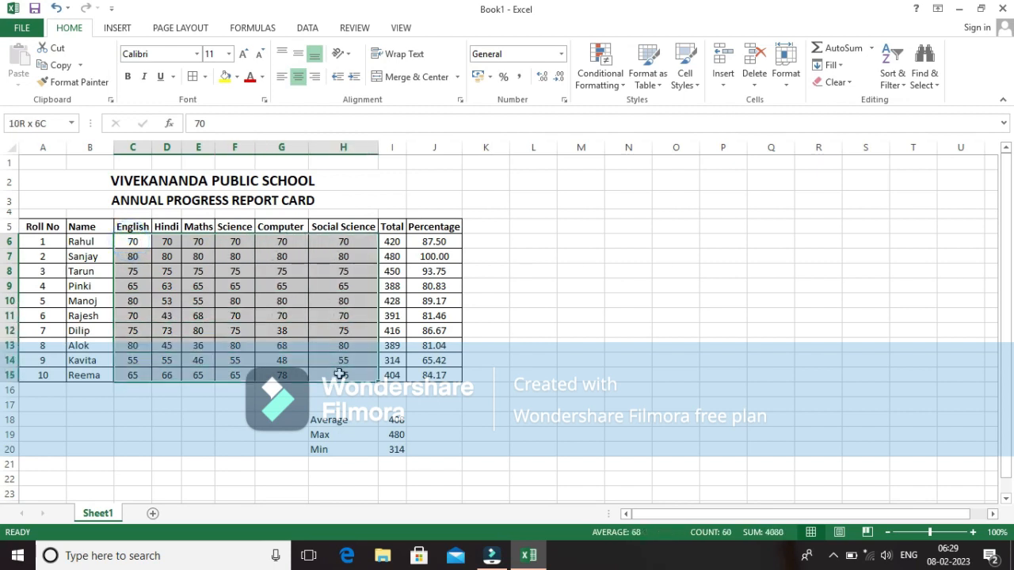
{"action": "left_click", "coordinate": [611, 82]}
{"action": "mouse_move", "coordinate": [639, 110]}
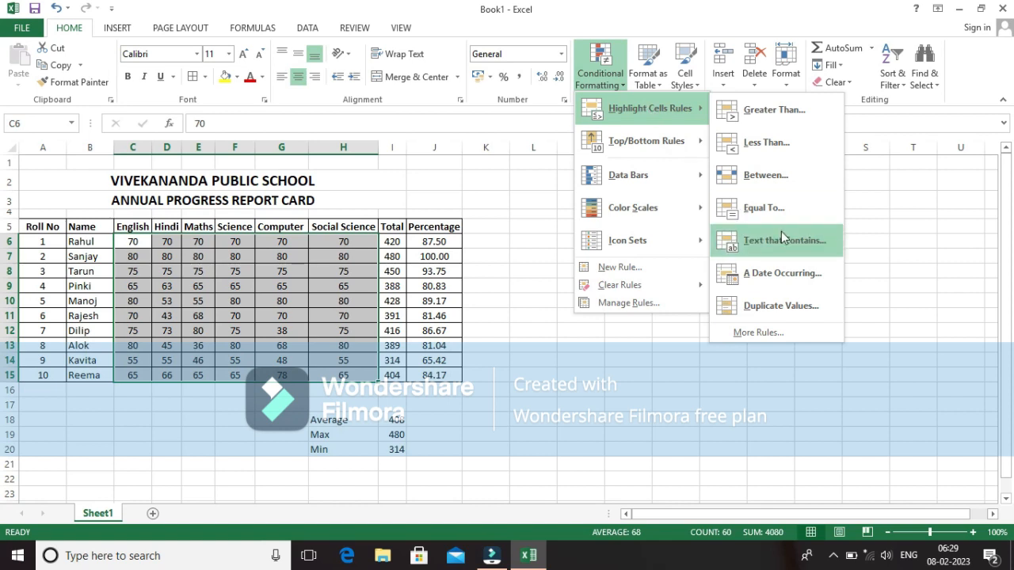
{"action": "left_click", "coordinate": [752, 178]}
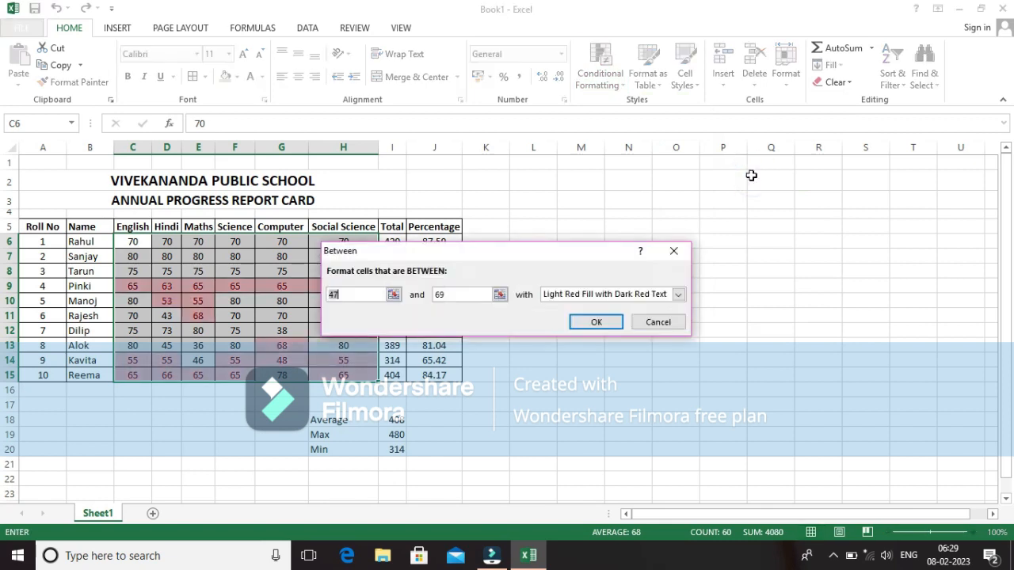
{"action": "left_click", "coordinate": [339, 294]}
{"action": "key", "text": "BackSpace"}
{"action": "key", "text": "BackSpace"}
{"action": "type", "text": "70"}
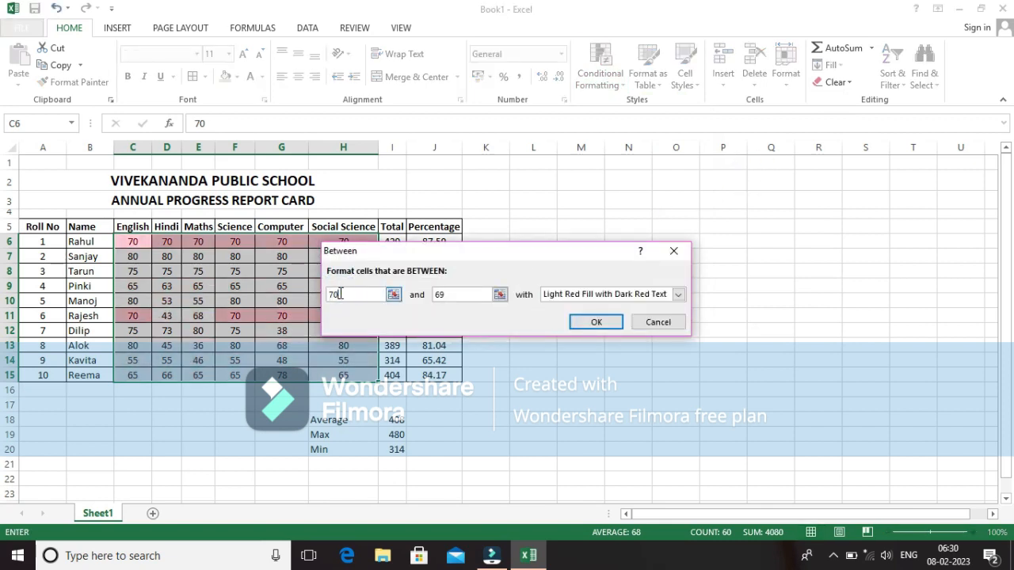
{"action": "key", "text": "BackSpace"}
{"action": "key", "text": "BackSpace"}
{"action": "type", "text": "8"}
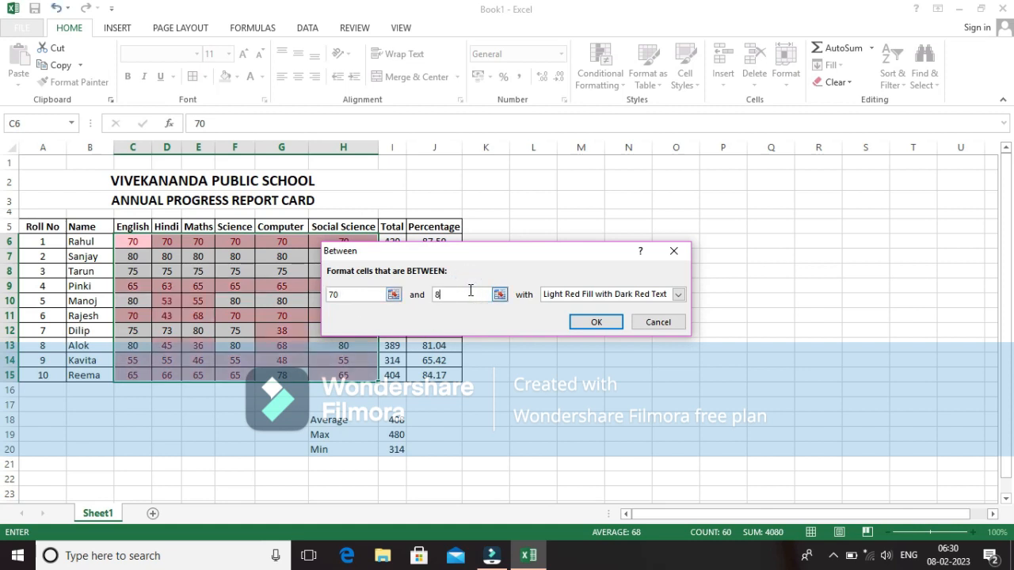
{"action": "type", "text": "0"}
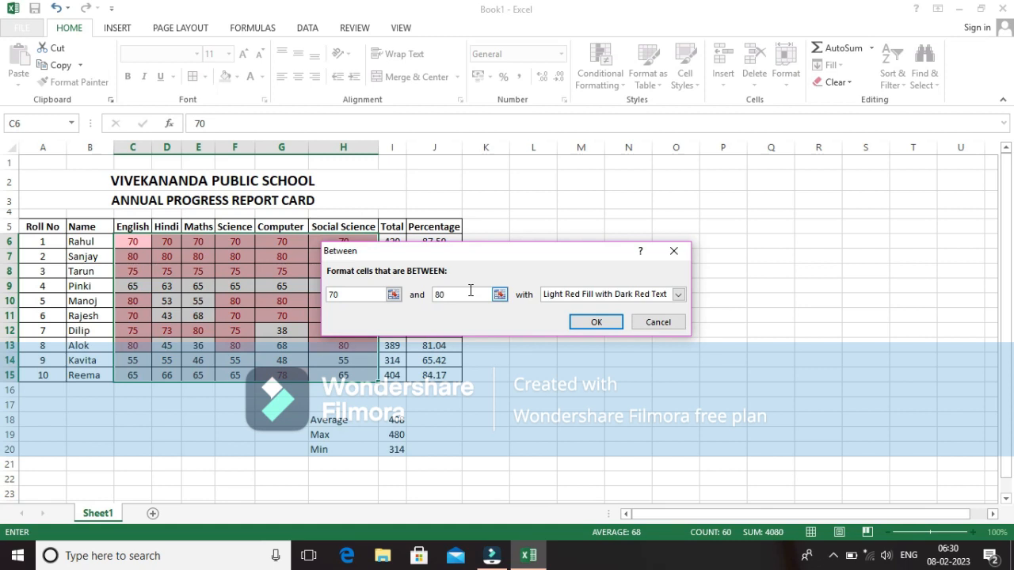
{"action": "left_click", "coordinate": [677, 298]}
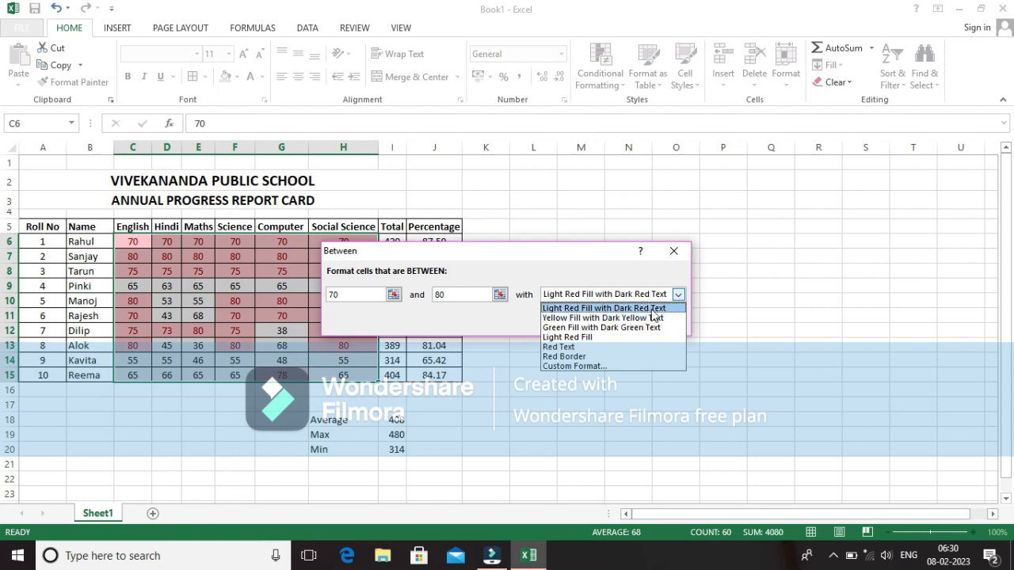
{"action": "left_click", "coordinate": [725, 272]}
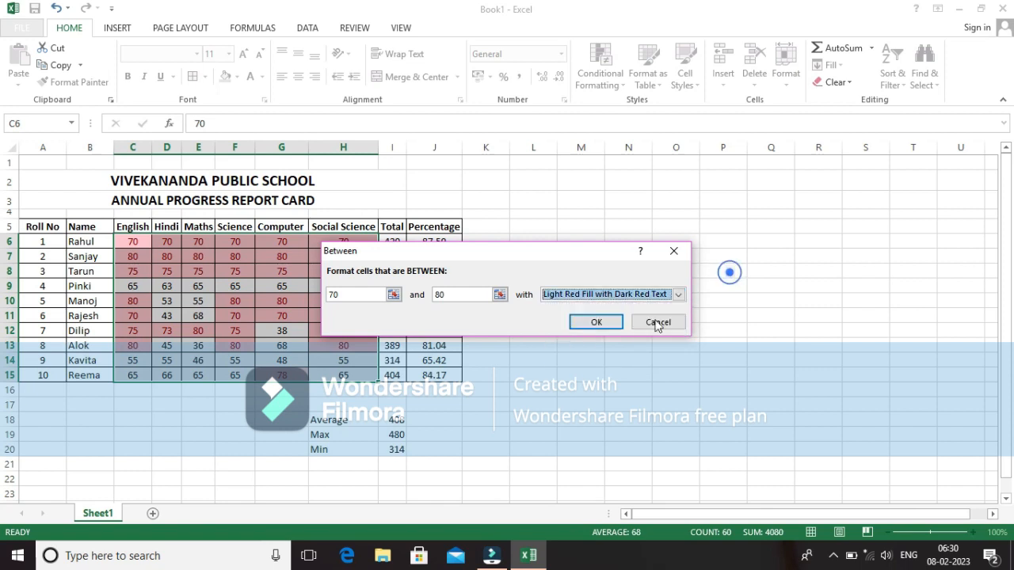
{"action": "left_click", "coordinate": [614, 324]}
{"action": "left_click", "coordinate": [578, 341]}
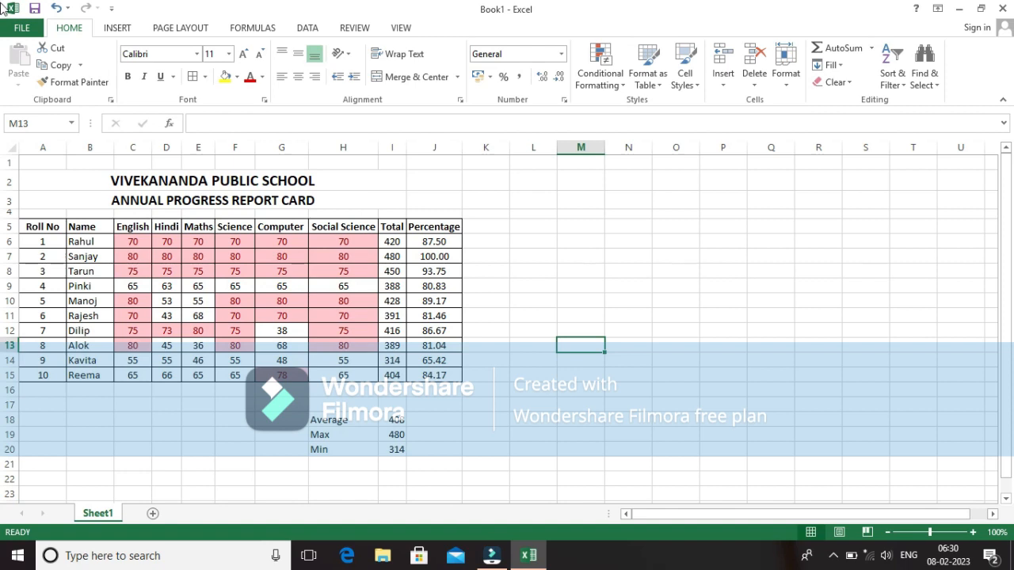
- Add a conditional format to C6:H15 that marks values less than 40 with Yellow Fill with Dark Yellow Text
{"action": "left_click_drag", "start_coordinate": [132, 241], "coordinate": [343, 374]}
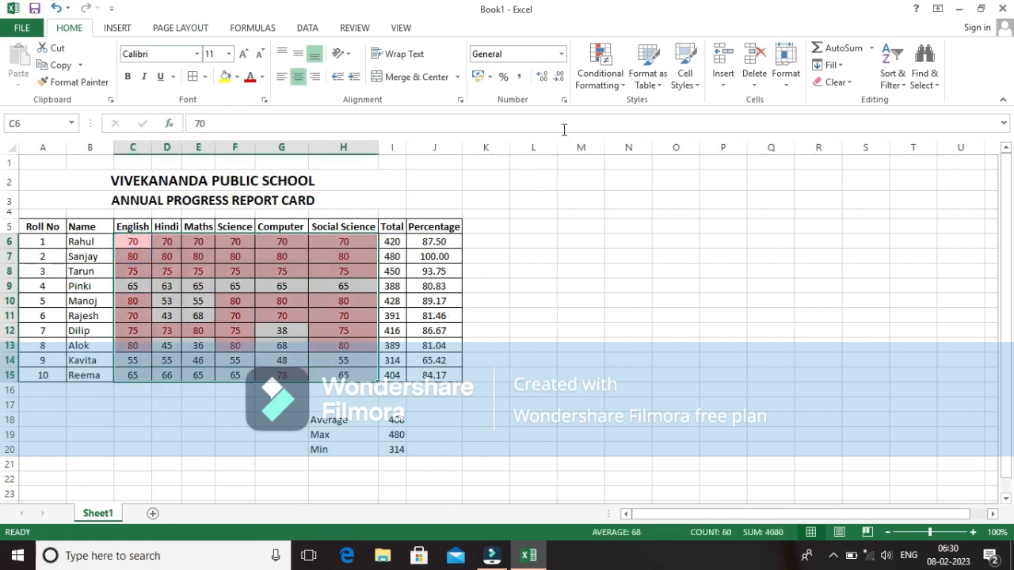
{"action": "left_click", "coordinate": [615, 86]}
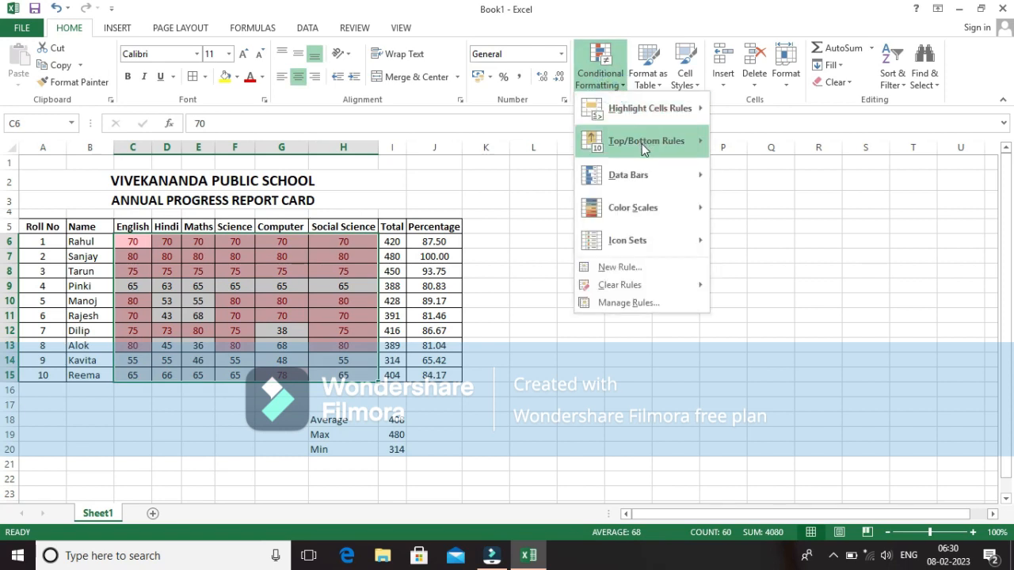
{"action": "mouse_move", "coordinate": [644, 130]}
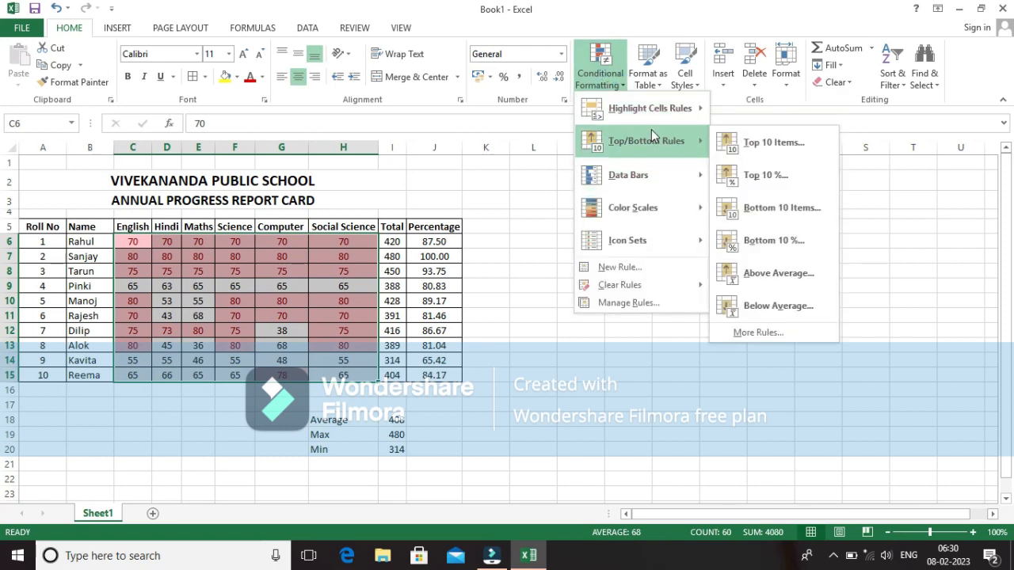
{"action": "left_click", "coordinate": [782, 146]}
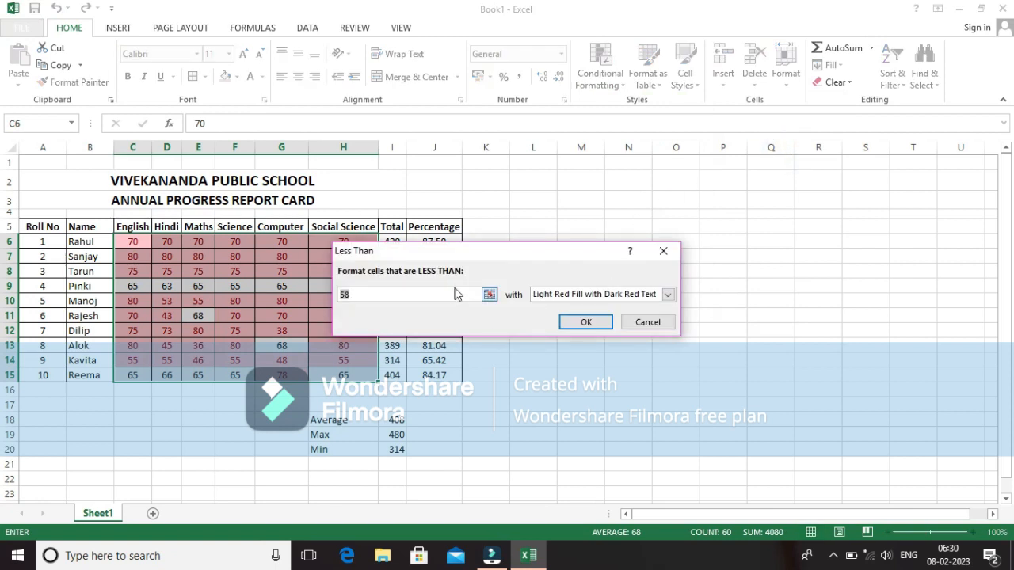
{"action": "key", "text": "BackSpace"}
{"action": "type", "text": "40"}
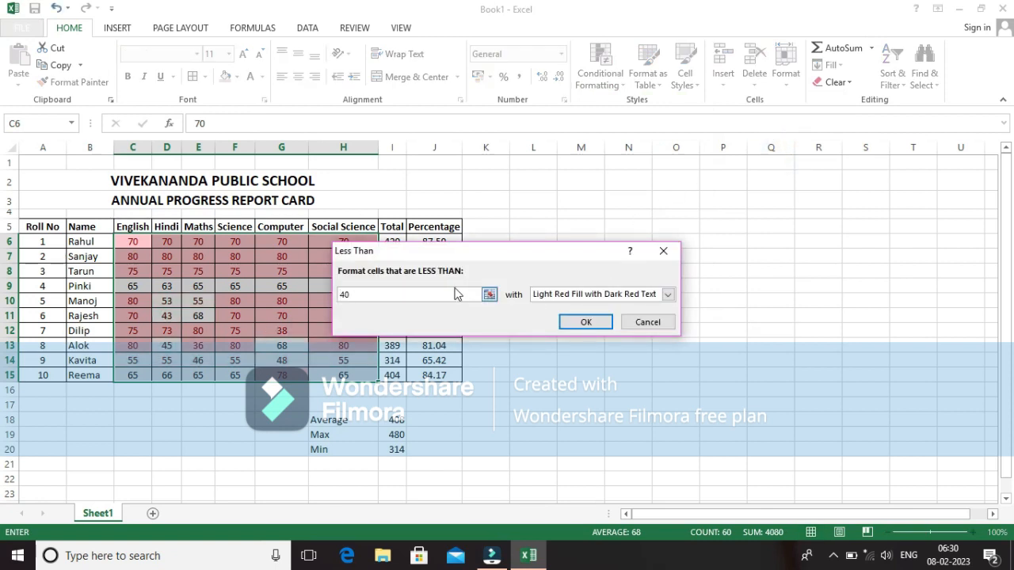
{"action": "left_click", "coordinate": [668, 293]}
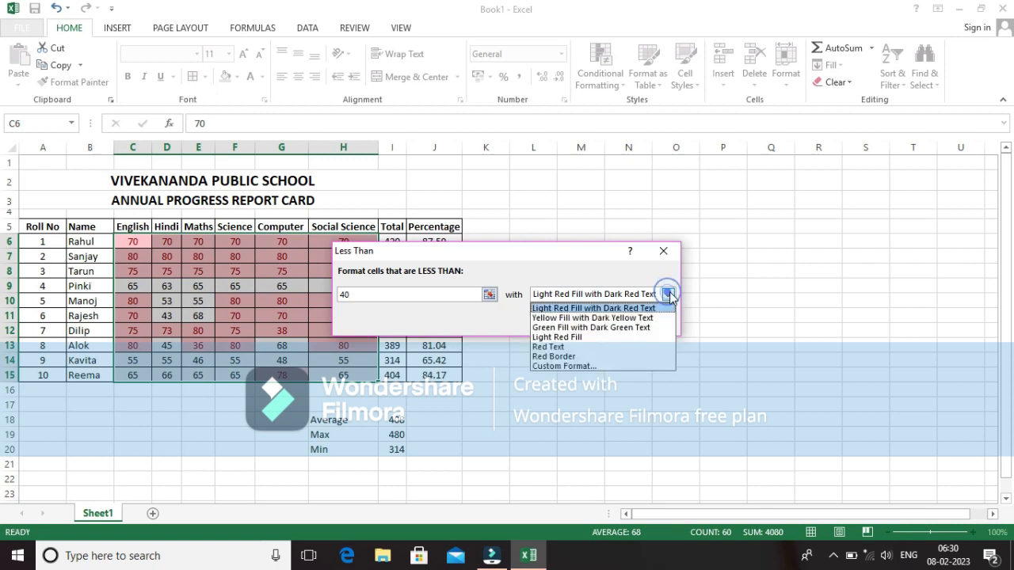
{"action": "left_click", "coordinate": [586, 317]}
{"action": "left_click", "coordinate": [608, 328]}
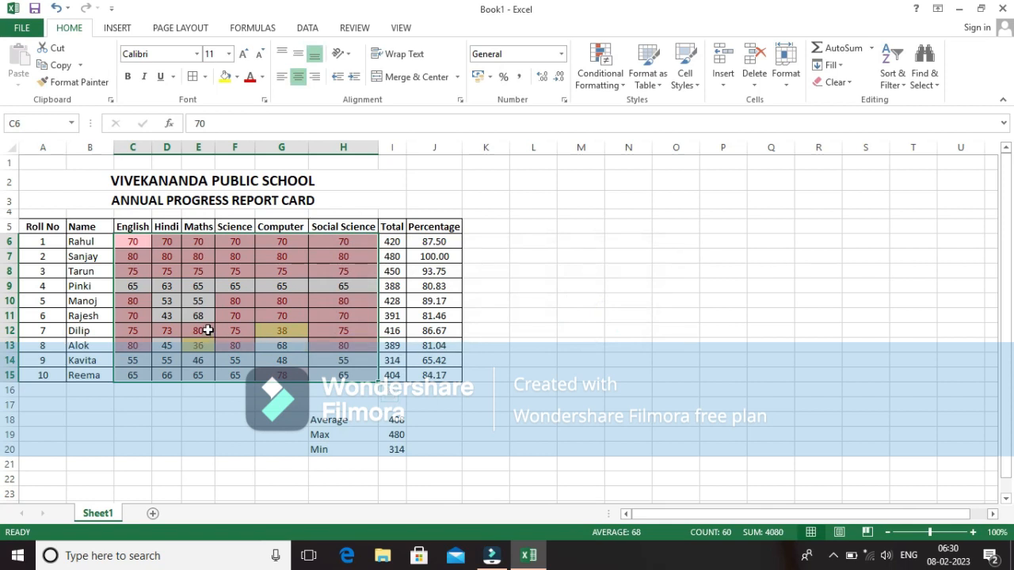
{"action": "left_click", "coordinate": [634, 314]}
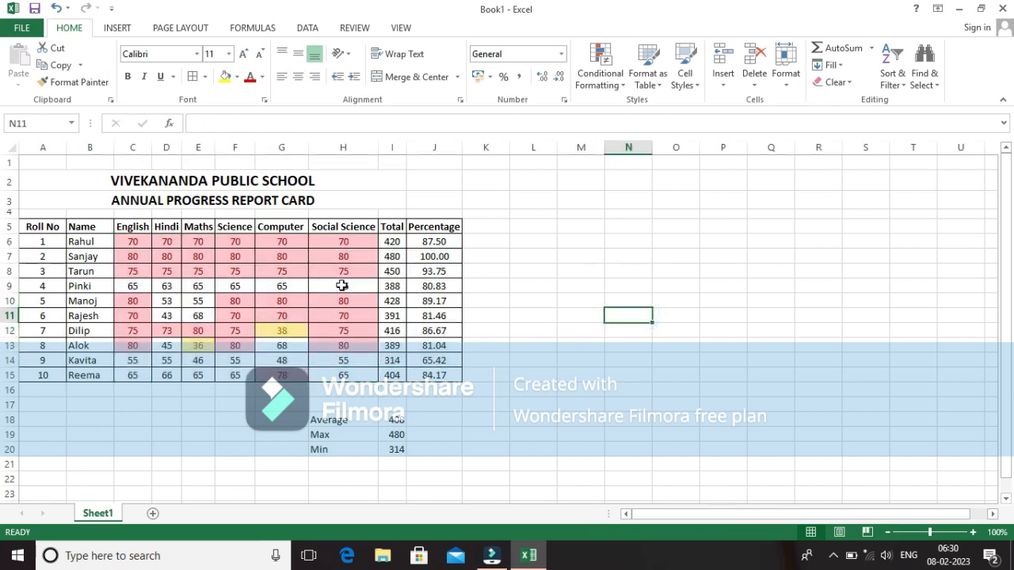
- Apply all borders to the Average, Max and Min block in H18:I20
{"action": "left_click", "coordinate": [351, 418]}
{"action": "left_click_drag", "start_coordinate": [350, 418], "coordinate": [396, 465]}
{"action": "left_click_drag", "start_coordinate": [360, 418], "coordinate": [395, 446]}
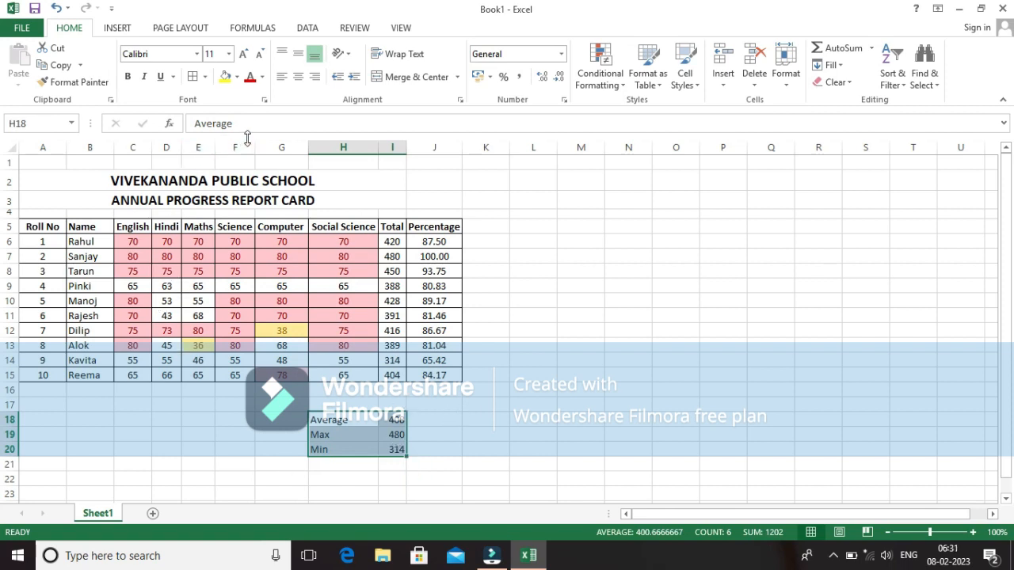
{"action": "left_click", "coordinate": [205, 77]}
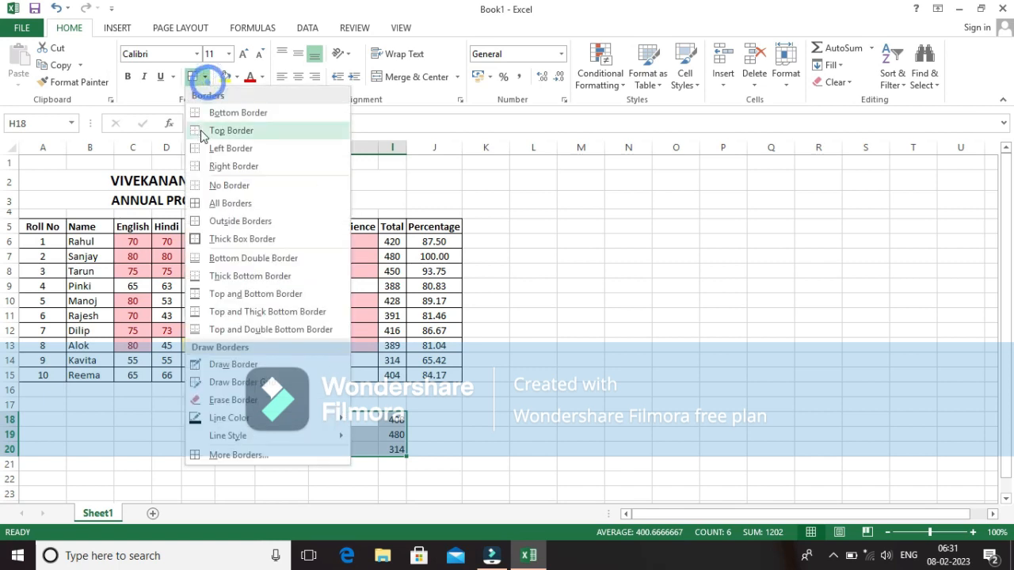
{"action": "left_click", "coordinate": [238, 203]}
{"action": "left_click", "coordinate": [435, 433]}
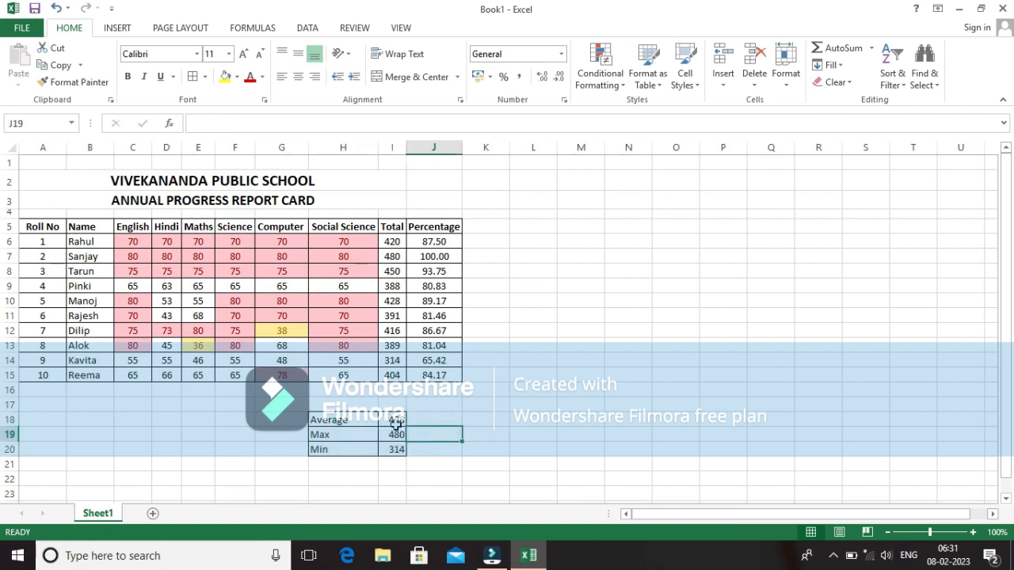
- Centre the Average, Max and Min values in I18:I20 horizontally
{"action": "left_click_drag", "start_coordinate": [396, 424], "coordinate": [394, 448]}
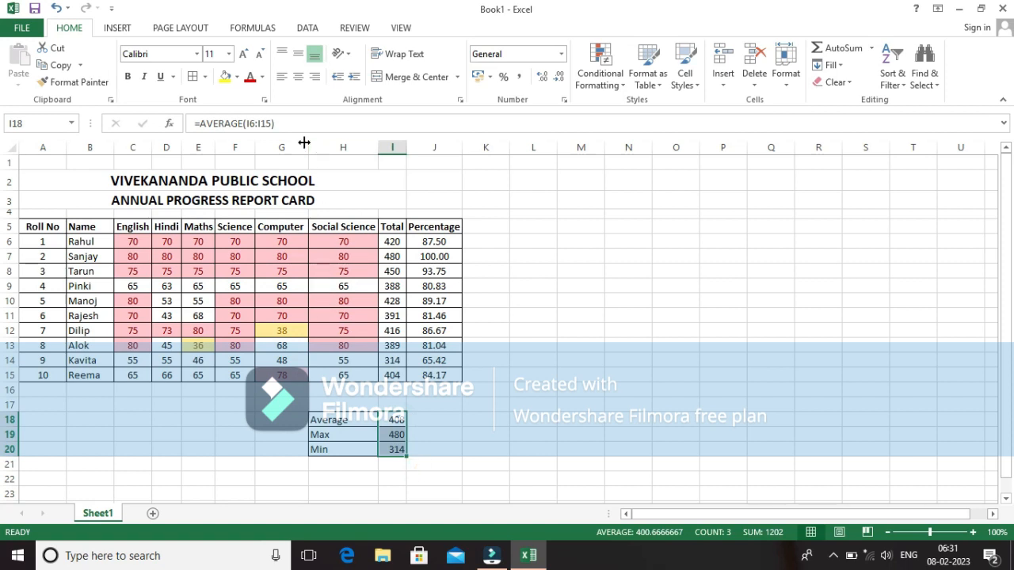
{"action": "left_click", "coordinate": [299, 80]}
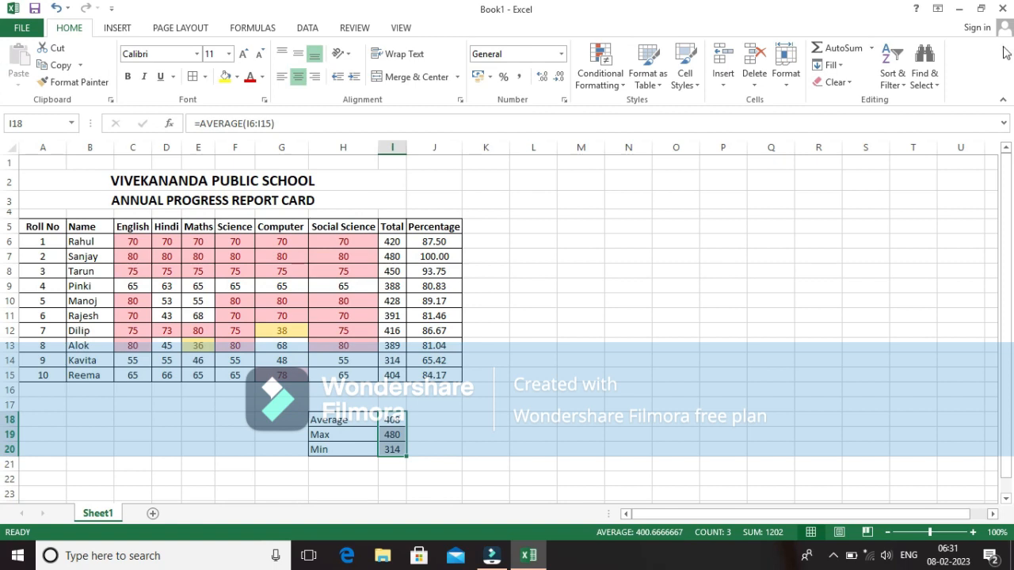
{"action": "left_click", "coordinate": [590, 303]}
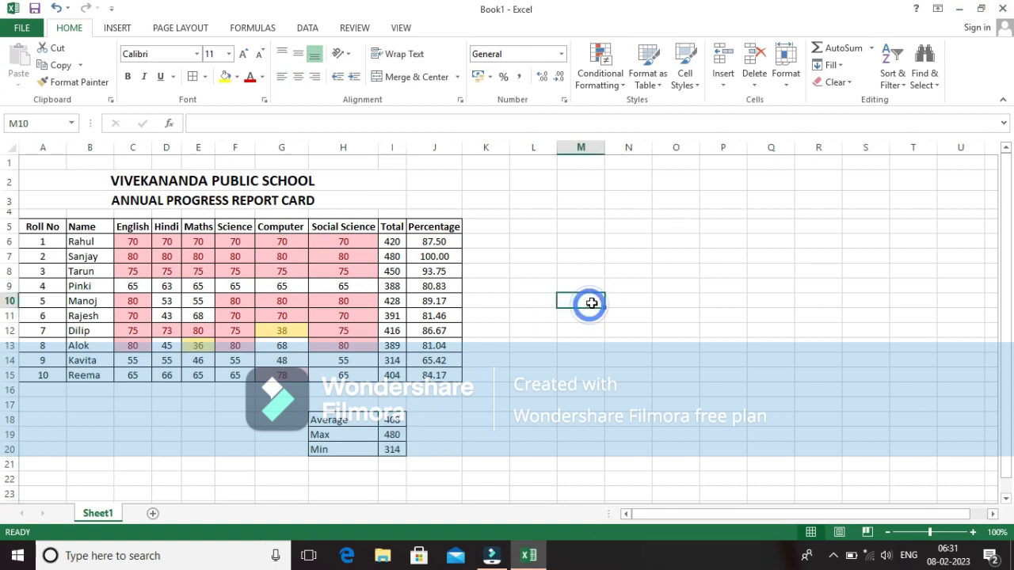
- Re-merge and centre the report card heading in row 3 and the school name in row 2 across columns A to J
{"action": "left_click", "coordinate": [441, 203]}
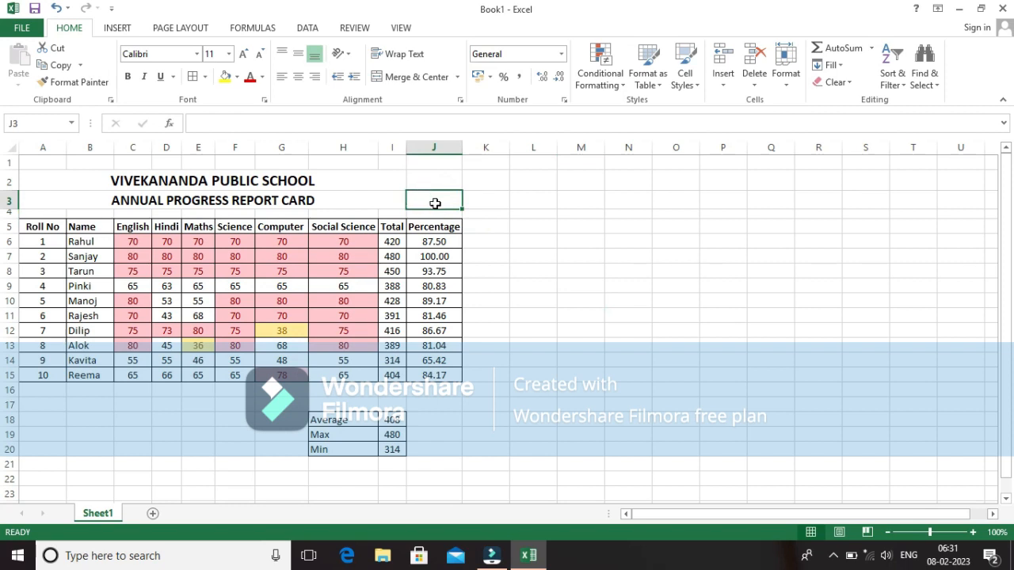
{"action": "left_click_drag", "start_coordinate": [355, 203], "coordinate": [432, 203]}
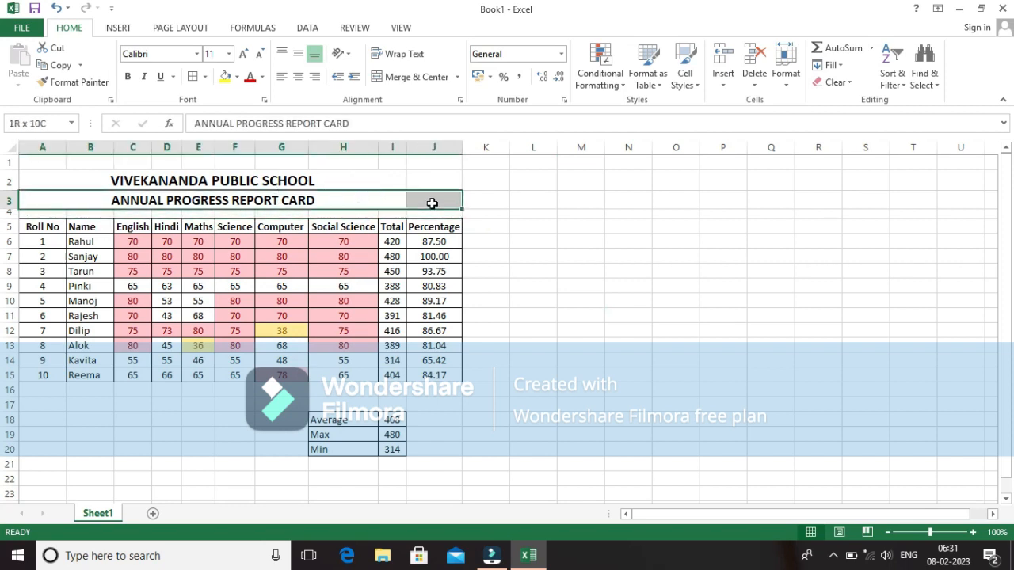
{"action": "left_click", "coordinate": [416, 76]}
{"action": "left_click", "coordinate": [416, 76]}
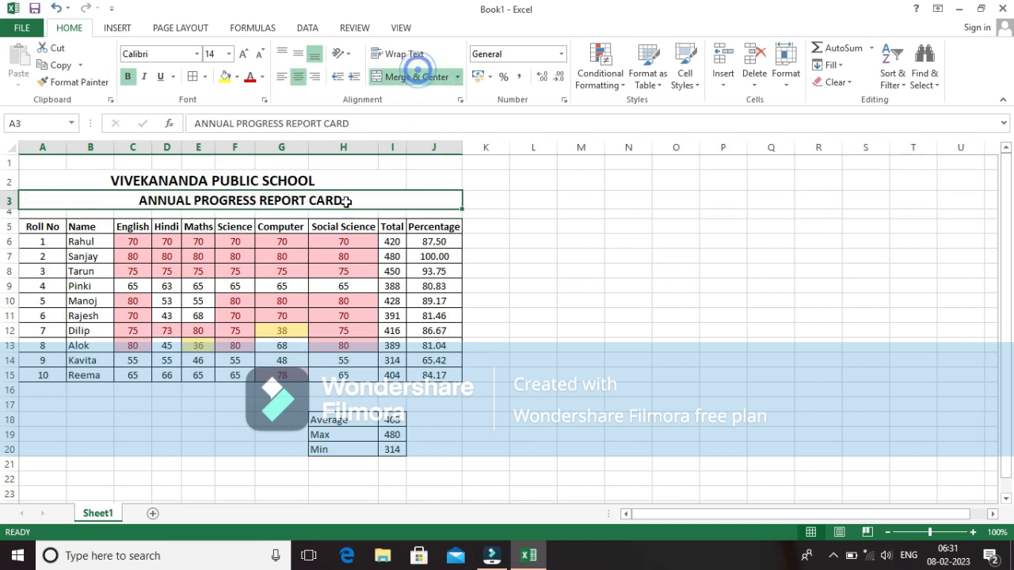
{"action": "left_click_drag", "start_coordinate": [333, 177], "coordinate": [433, 179]}
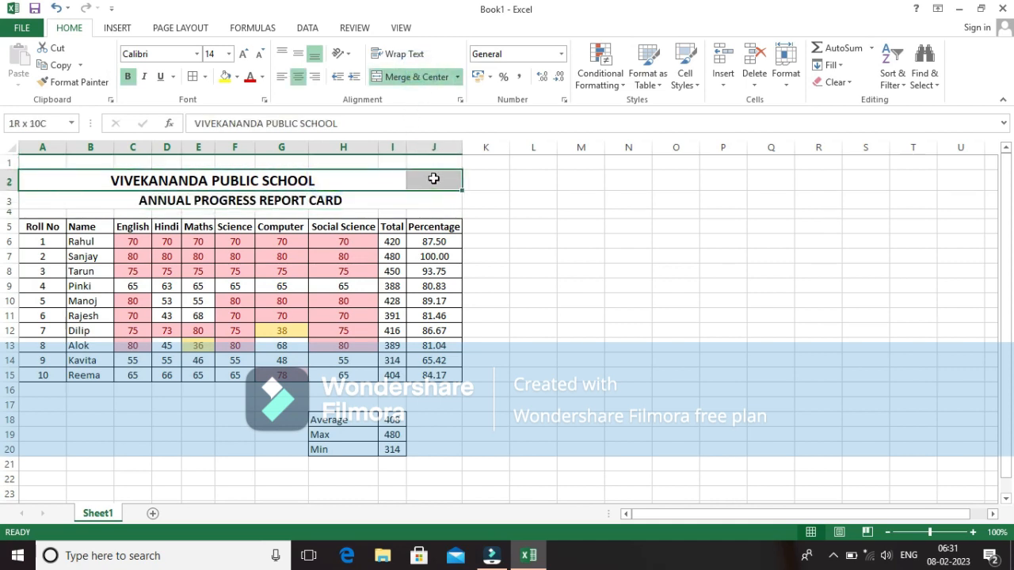
{"action": "left_click", "coordinate": [420, 78]}
{"action": "left_click", "coordinate": [419, 77]}
{"action": "left_click", "coordinate": [627, 331]}
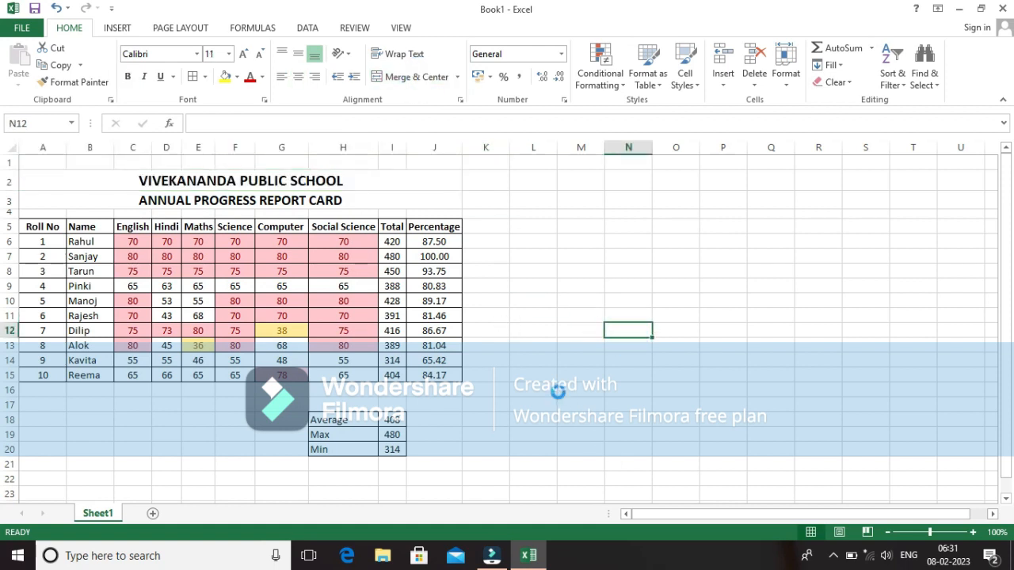
- Save the workbook as Progress report in Excel Workbook format on Local Disk (F:)
{"action": "key", "text": "ctrl+s"}
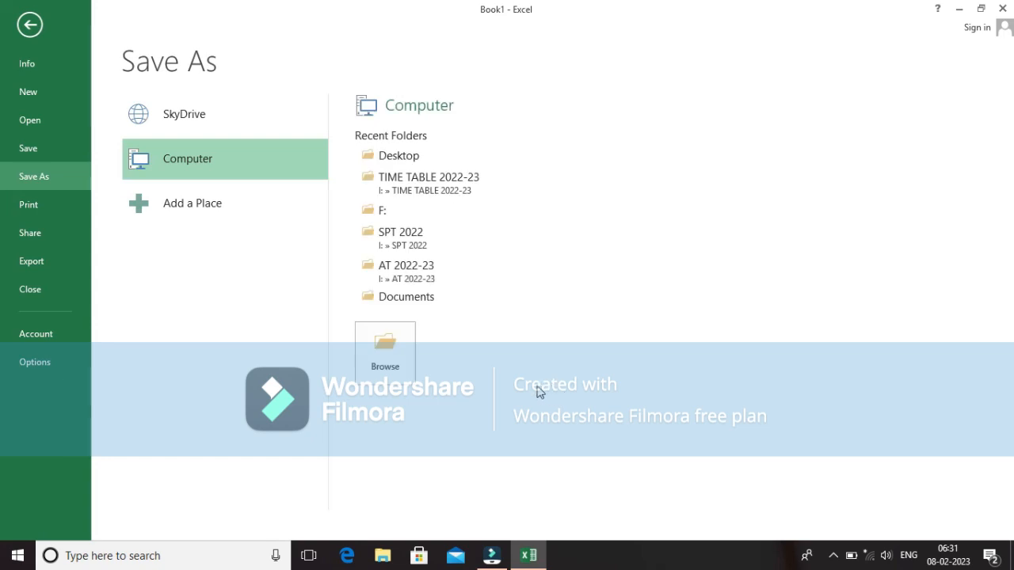
{"action": "left_click", "coordinate": [36, 32]}
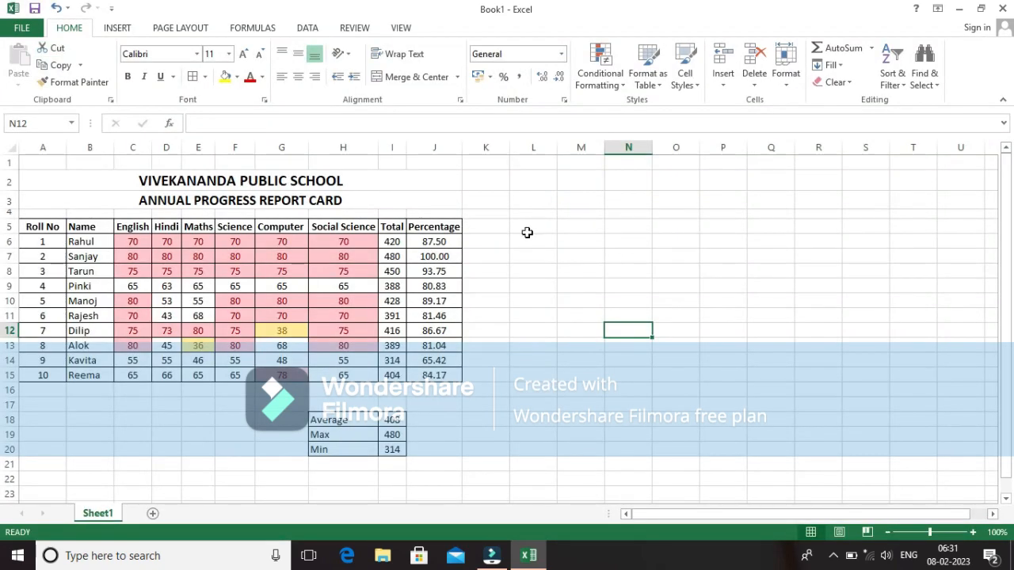
{"action": "key", "text": "ctrl+s"}
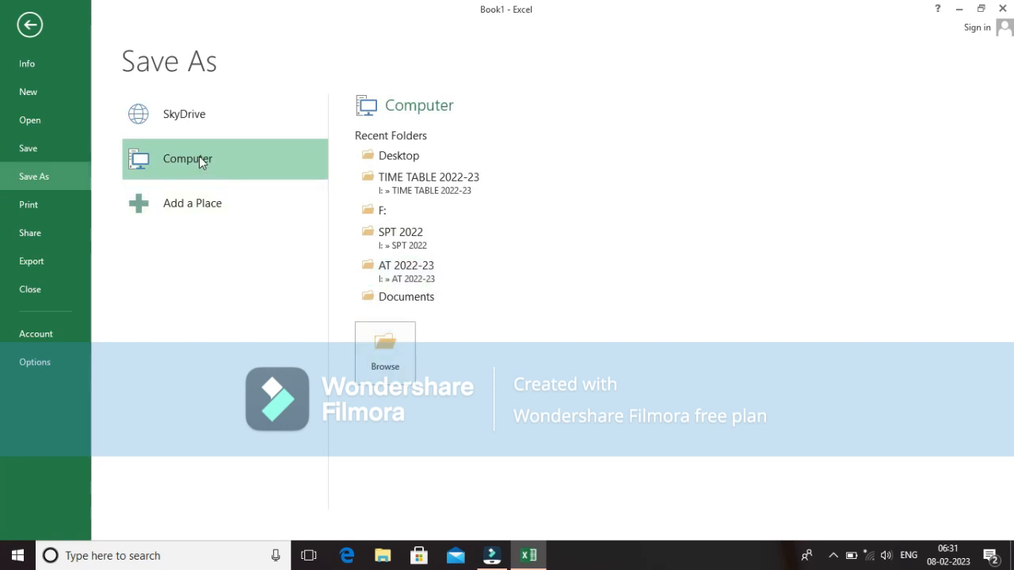
{"action": "left_click", "coordinate": [49, 182]}
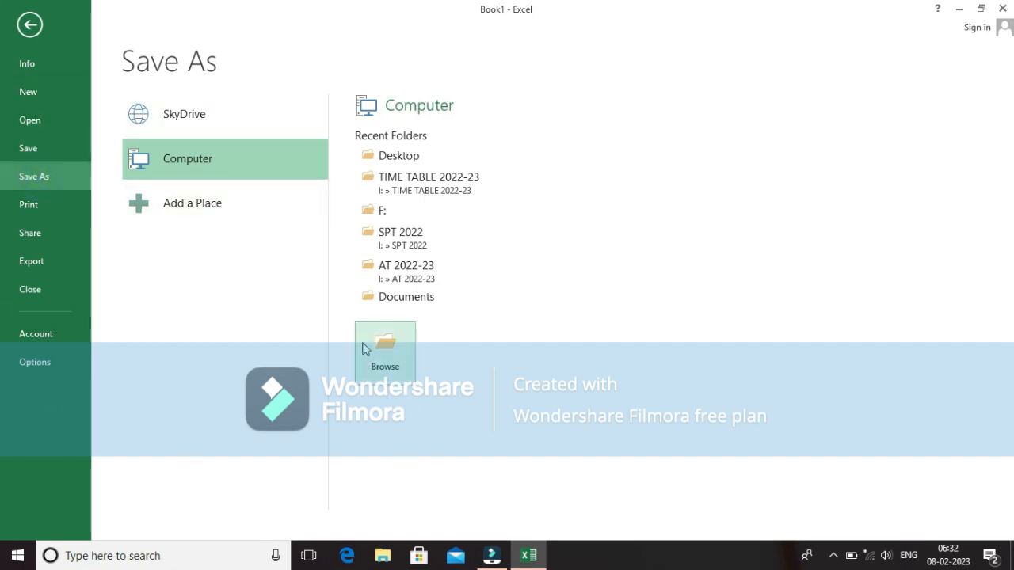
{"action": "left_click", "coordinate": [382, 211]}
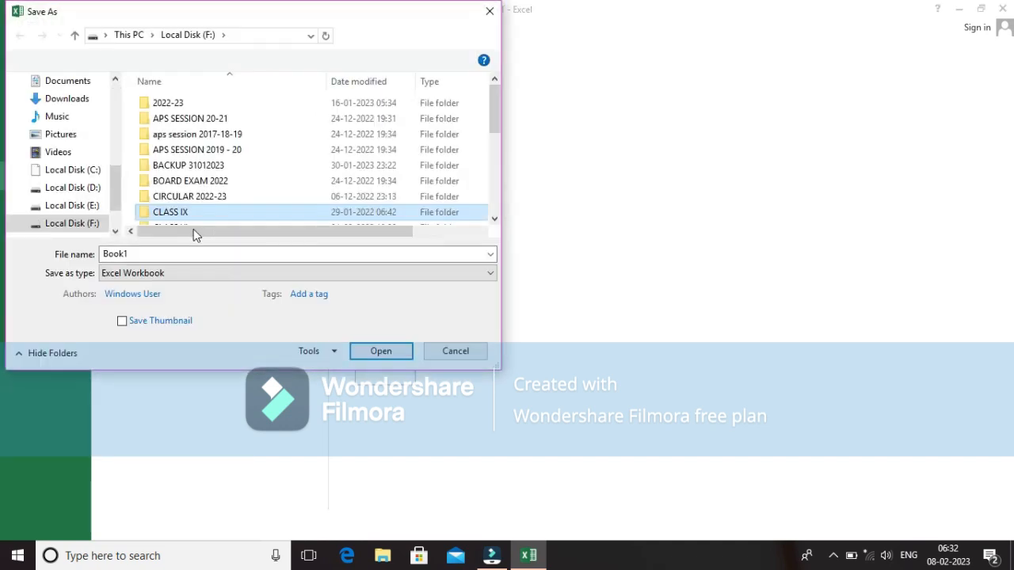
{"action": "scroll", "coordinate": [301, 174], "scroll_direction": "down", "scroll_amount": 5}
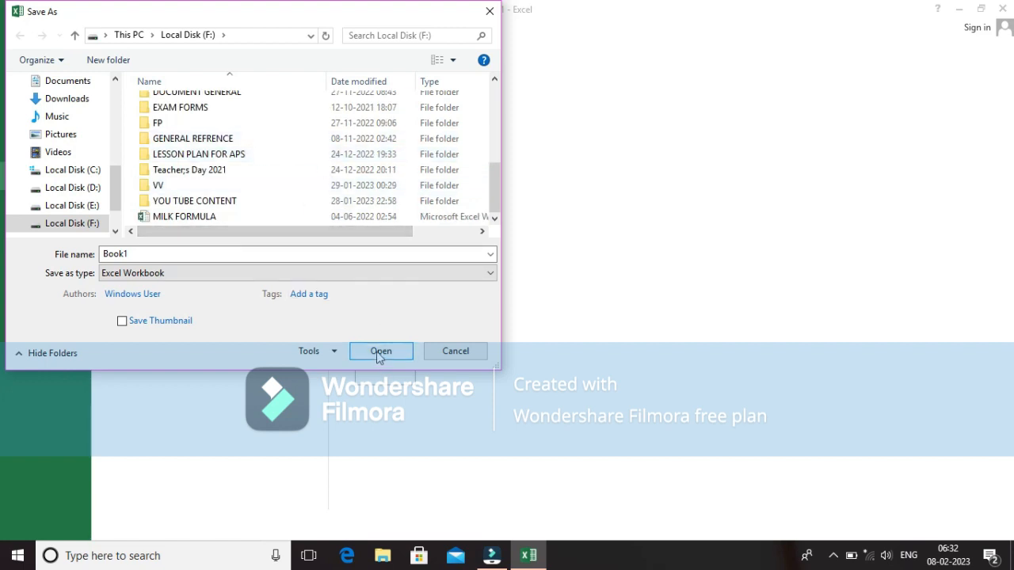
{"action": "double_click", "coordinate": [150, 254]}
{"action": "key", "text": "BackSpace"}
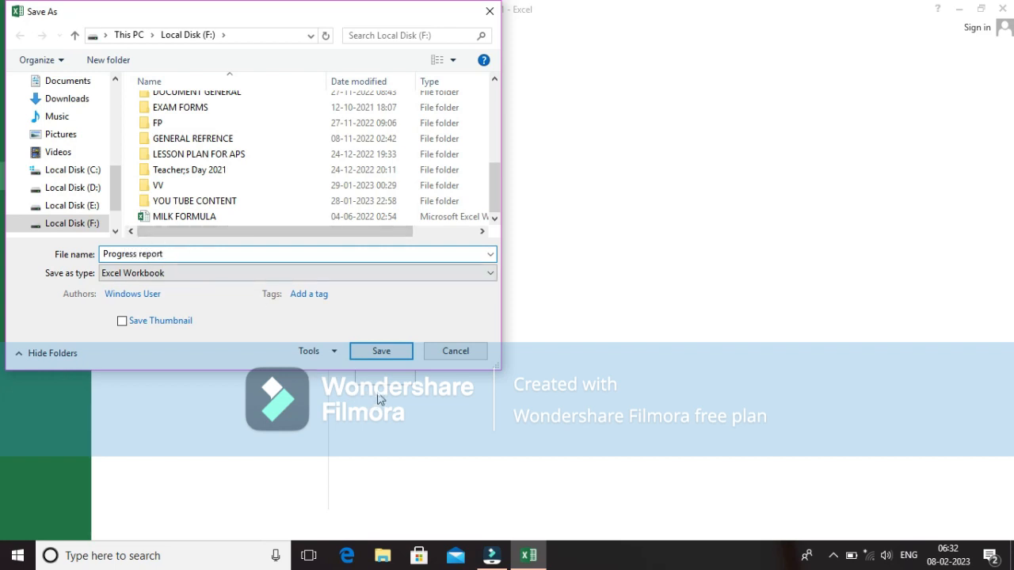
{"action": "left_click", "coordinate": [381, 351]}
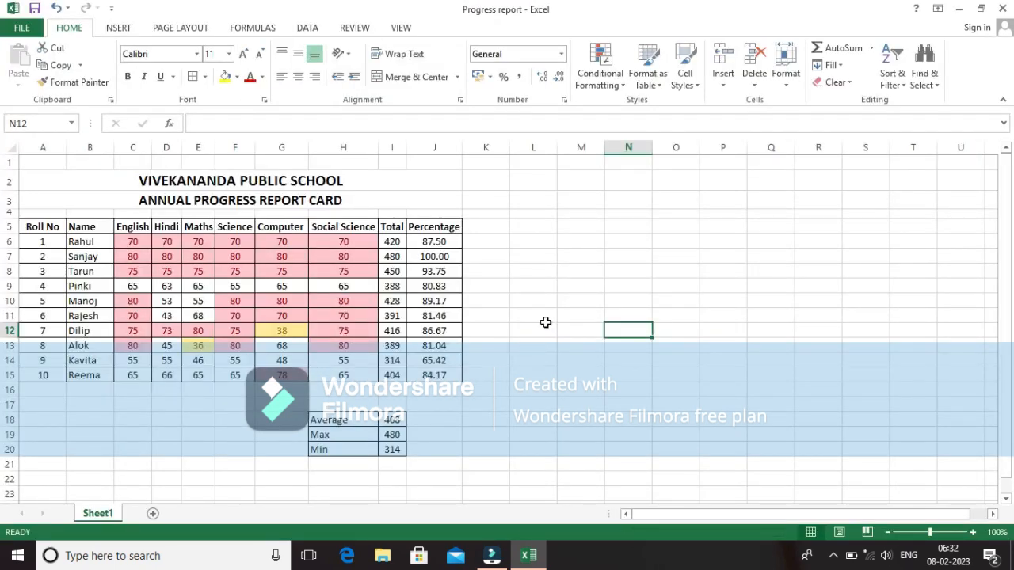
- Check the report card's print preview and return to the worksheet
{"action": "key", "text": "ctrl+p"}
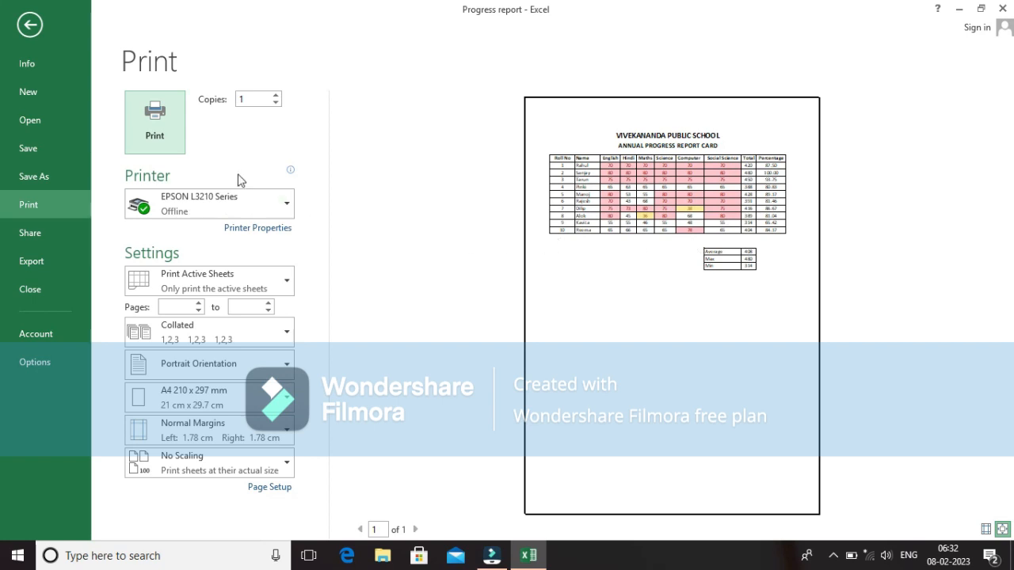
{"action": "left_click", "coordinate": [31, 23]}
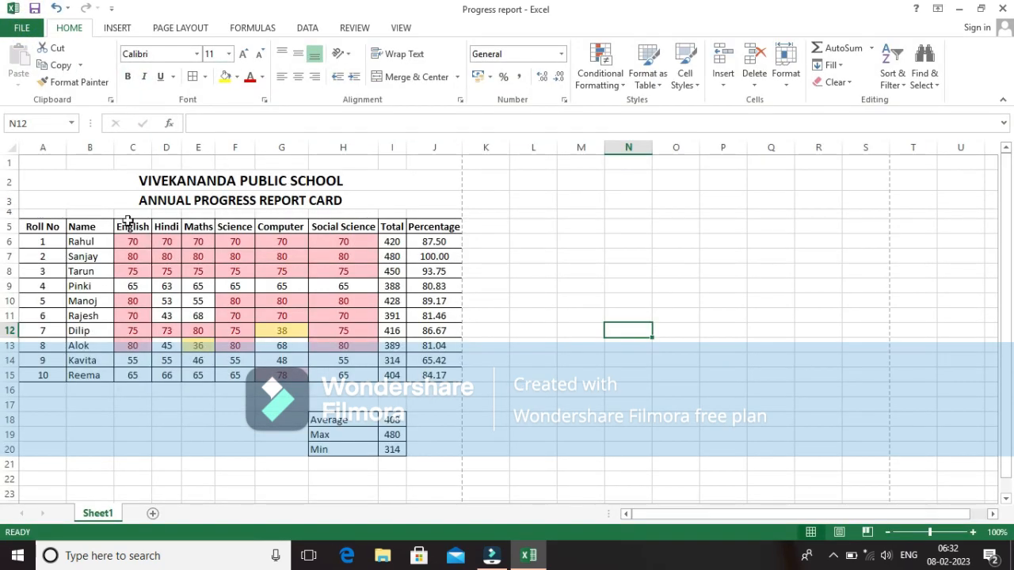
{"action": "left_click", "coordinate": [123, 184]}
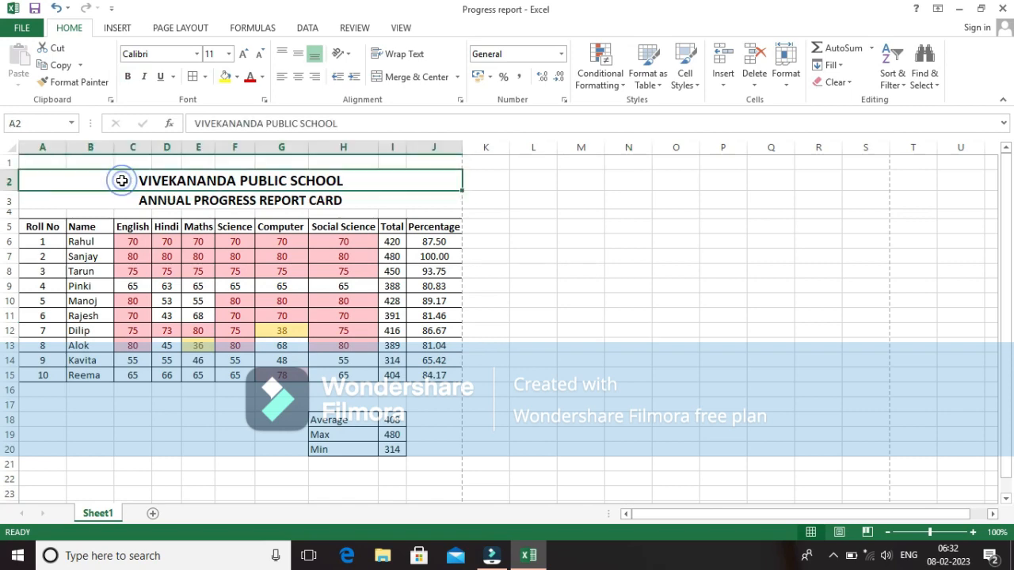
- Change the font of the entire worksheet to Arial
{"action": "left_click", "coordinate": [743, 328]}
{"action": "key", "text": "ctrl+a"}
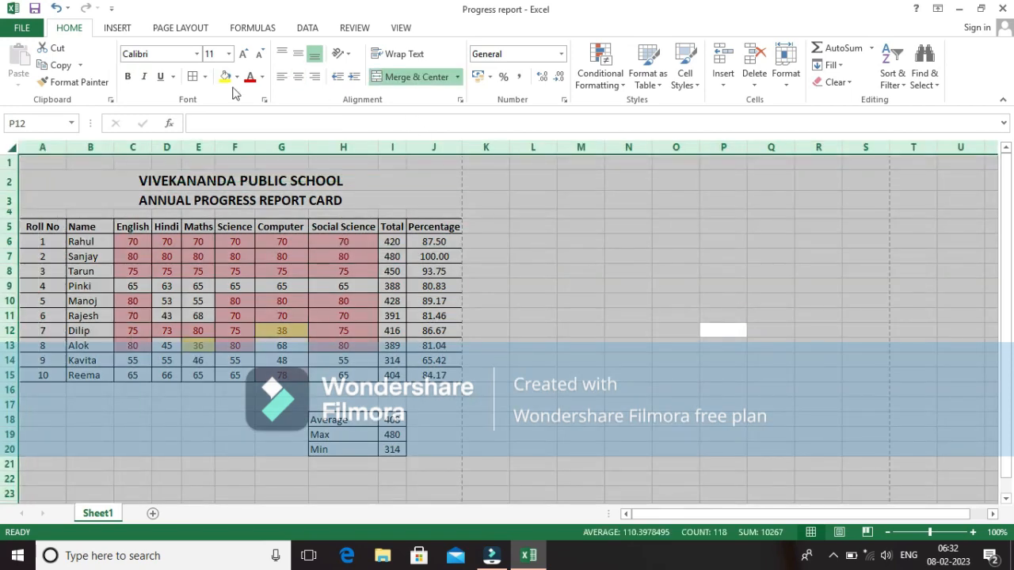
{"action": "left_click", "coordinate": [196, 54]}
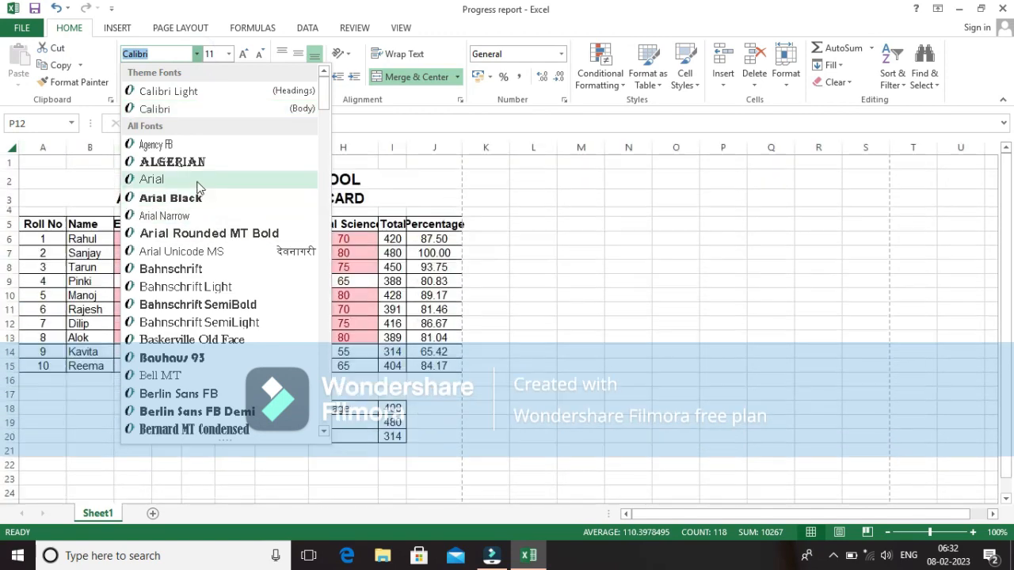
{"action": "left_click", "coordinate": [198, 182]}
{"action": "left_click", "coordinate": [585, 267]}
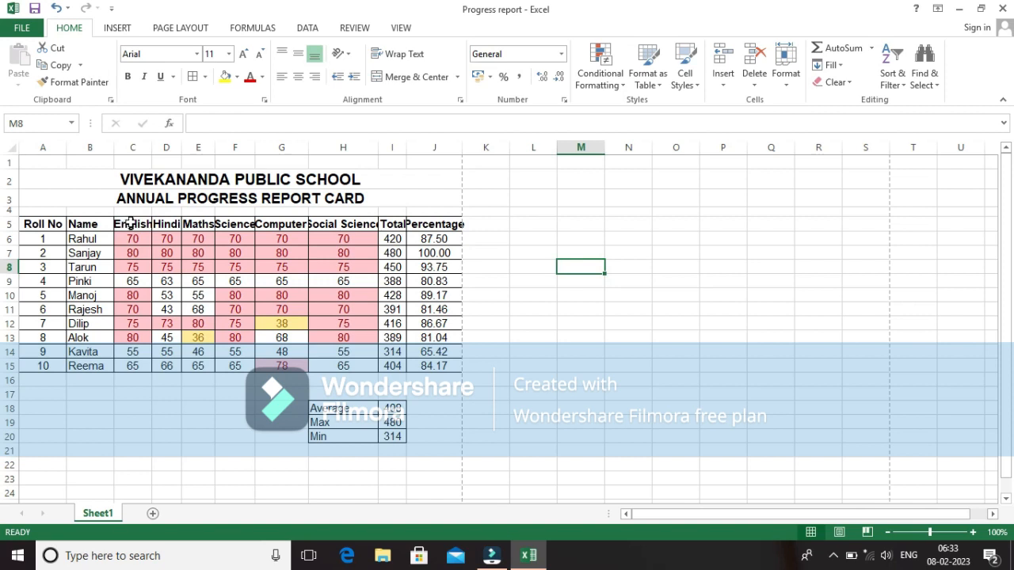
- Set the width of the subject columns C to H, English through Social Science, to 14
{"action": "left_click_drag", "start_coordinate": [132, 222], "coordinate": [326, 225]}
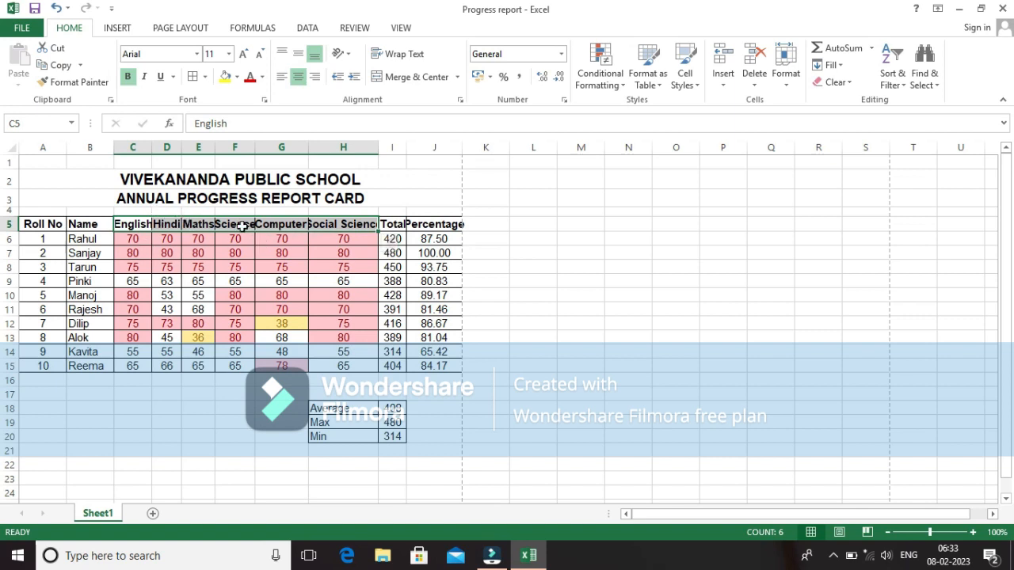
{"action": "left_click", "coordinate": [785, 81]}
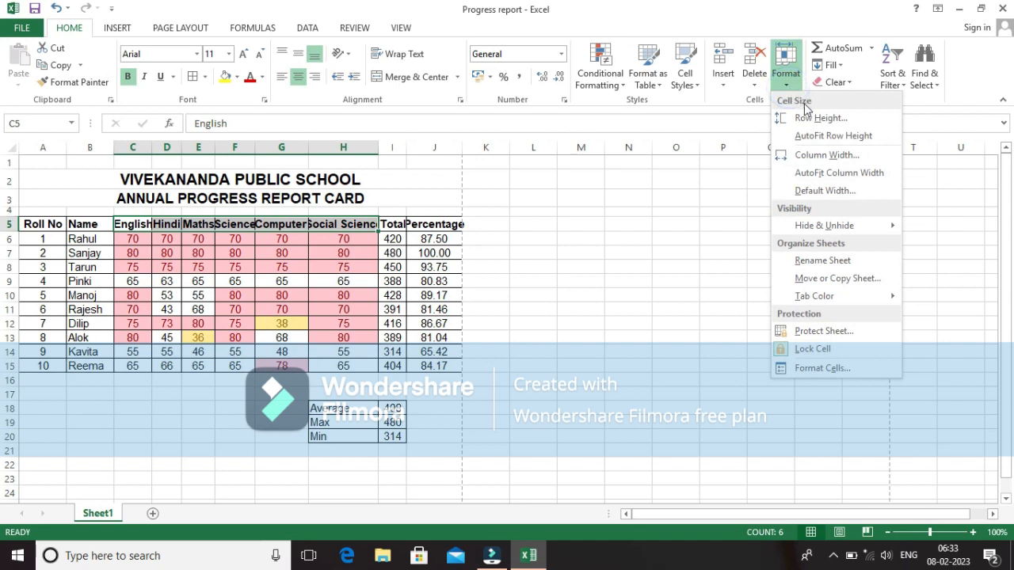
{"action": "left_click", "coordinate": [817, 157]}
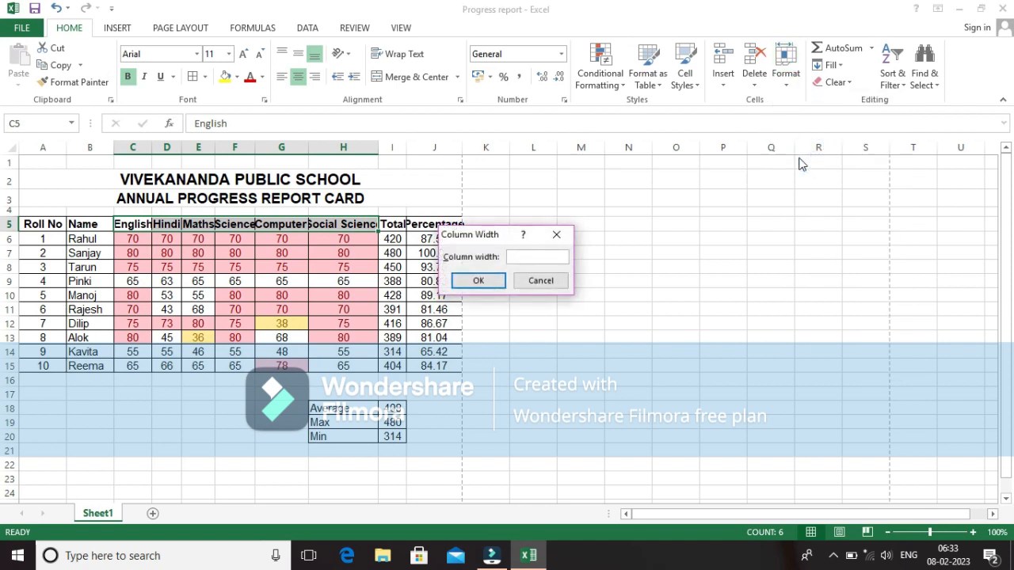
{"action": "type", "text": "14"}
{"action": "key", "text": "Return"}
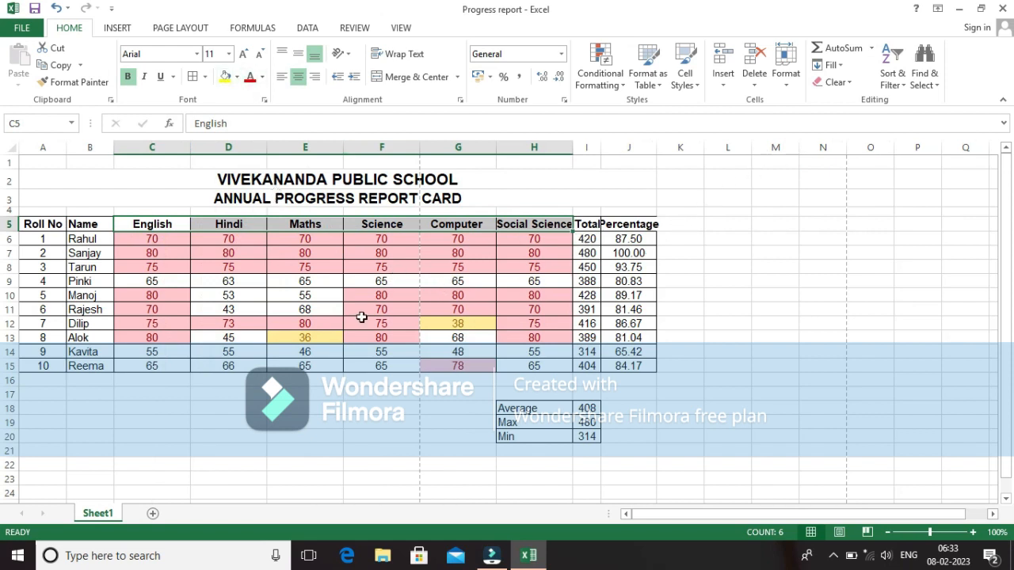
{"action": "left_click", "coordinate": [745, 264]}
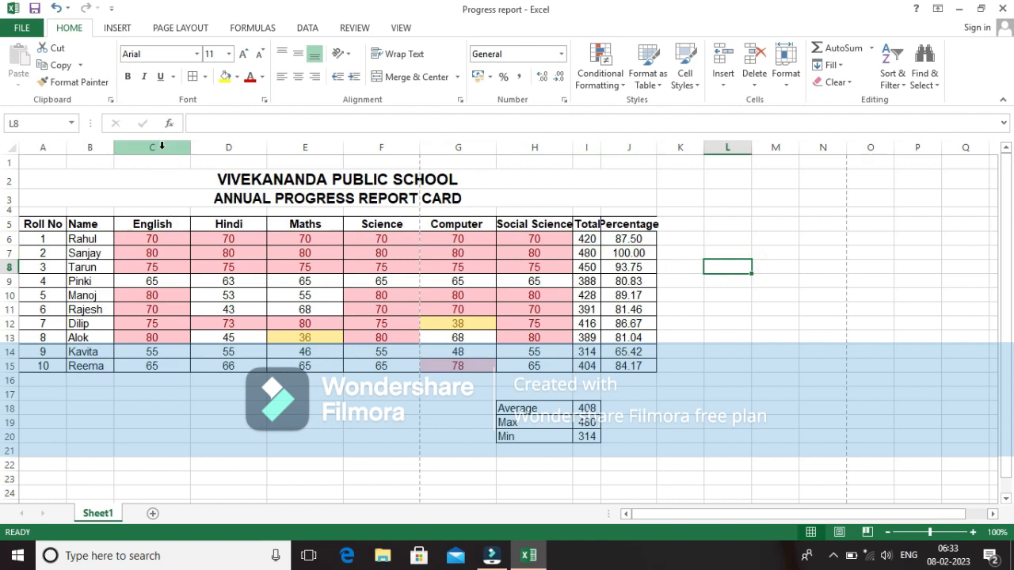
- Narrow subject columns C to H equally and wrap the Social Science heading in H5 onto two lines
{"action": "left_click_drag", "start_coordinate": [155, 147], "coordinate": [521, 147]}
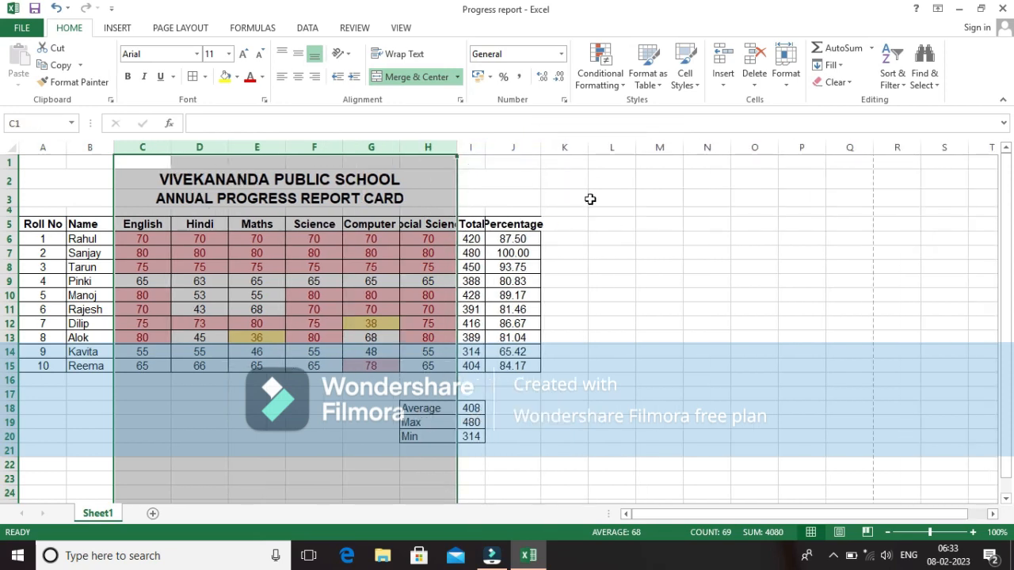
{"action": "left_click", "coordinate": [612, 223]}
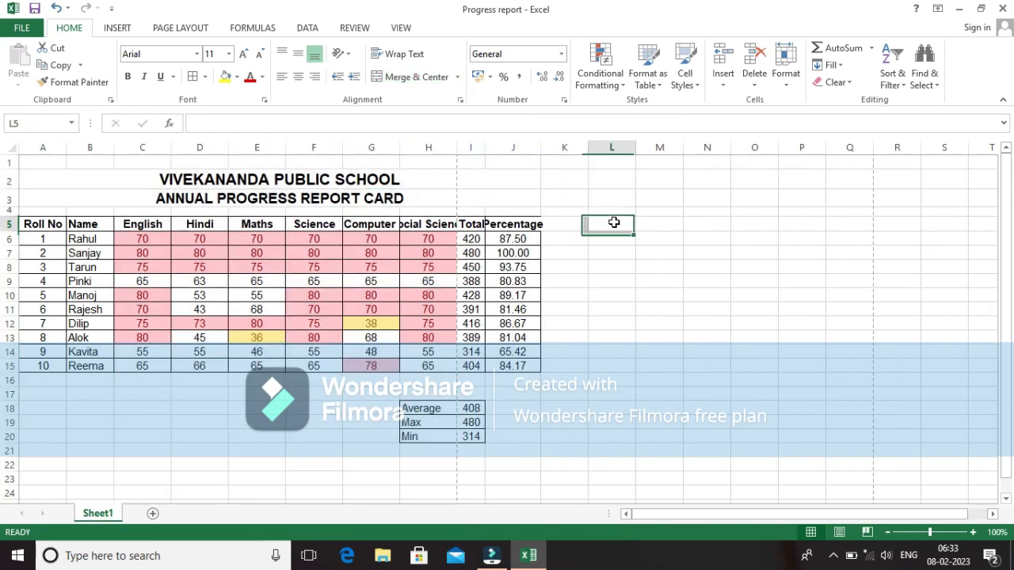
{"action": "left_click", "coordinate": [432, 224]}
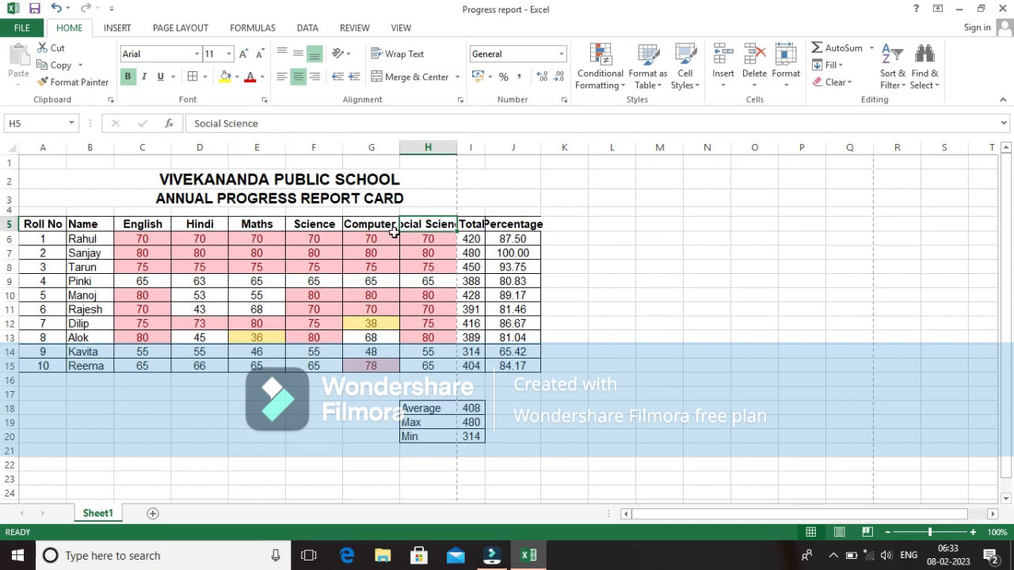
{"action": "left_click", "coordinate": [409, 55]}
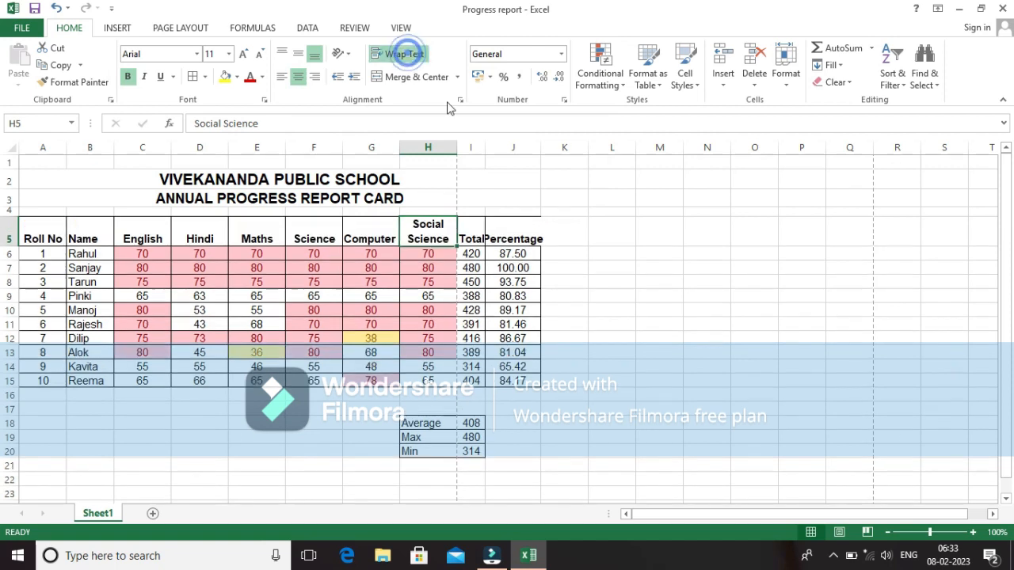
{"action": "left_click", "coordinate": [607, 222]}
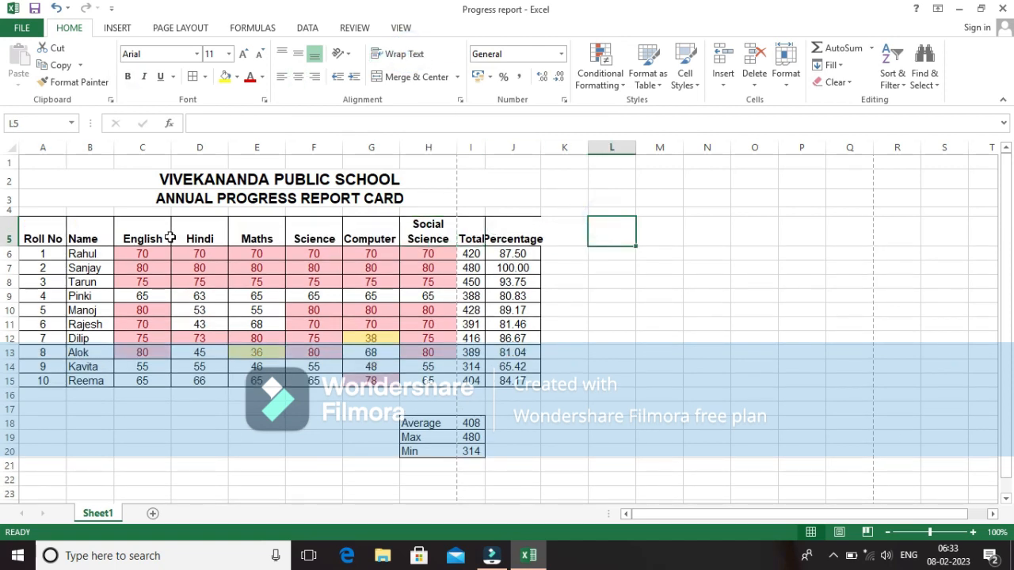
- Middle-align the headings in C5:J5, English through Percentage, vertically
{"action": "left_click_drag", "start_coordinate": [151, 236], "coordinate": [516, 240]}
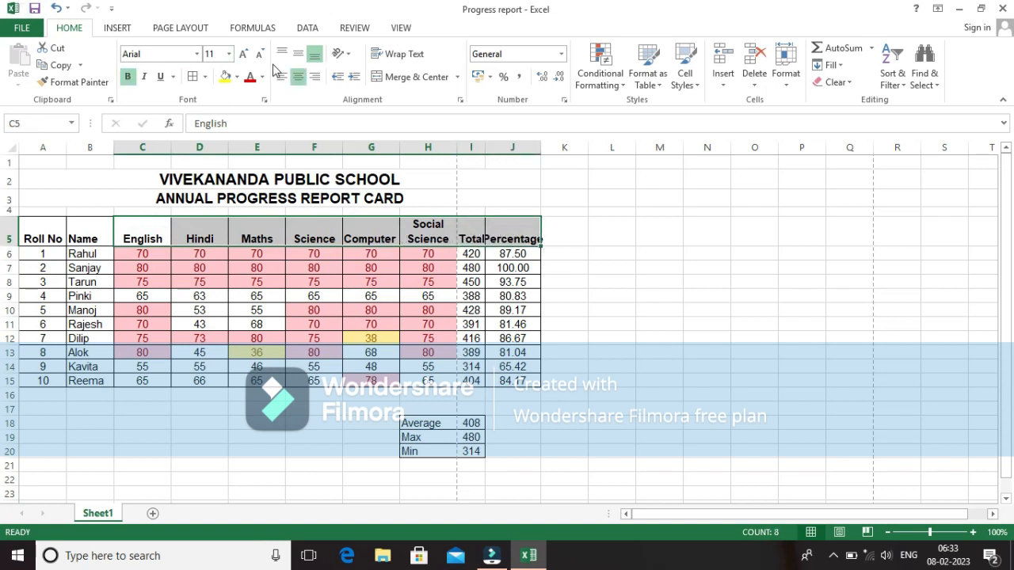
{"action": "left_click", "coordinate": [298, 57]}
{"action": "left_click", "coordinate": [659, 228]}
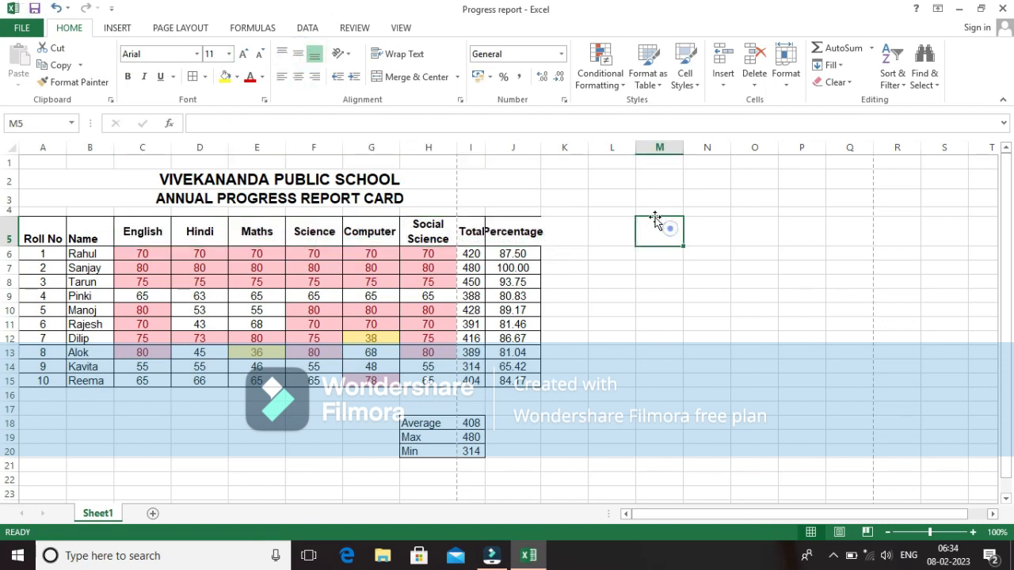
- Widen the Percentage column slightly to fit its heading and narrow columns C to G equally
{"action": "left_click", "coordinate": [516, 236]}
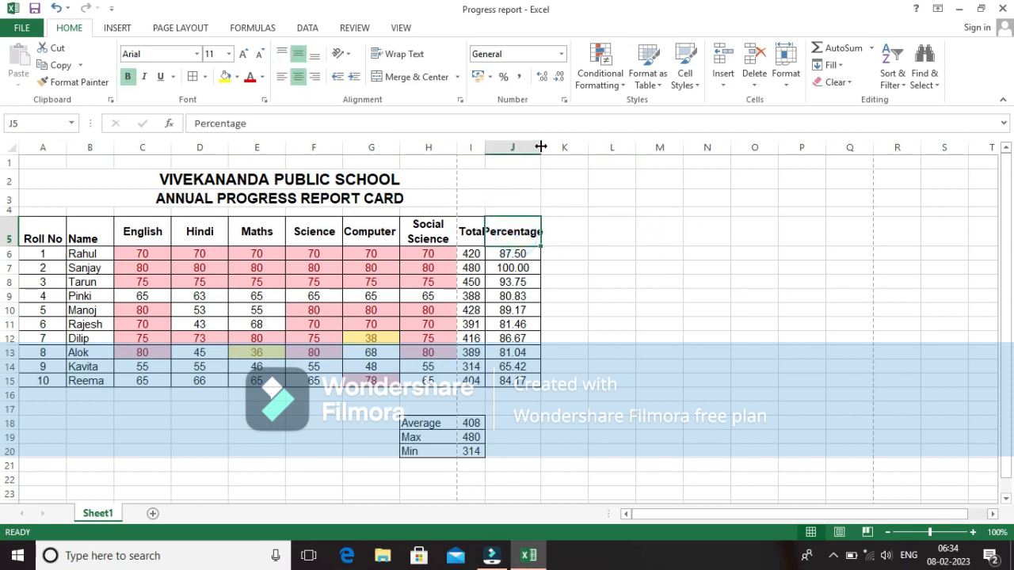
{"action": "left_click_drag", "start_coordinate": [540, 147], "coordinate": [545, 146]}
{"action": "left_click", "coordinate": [601, 268]}
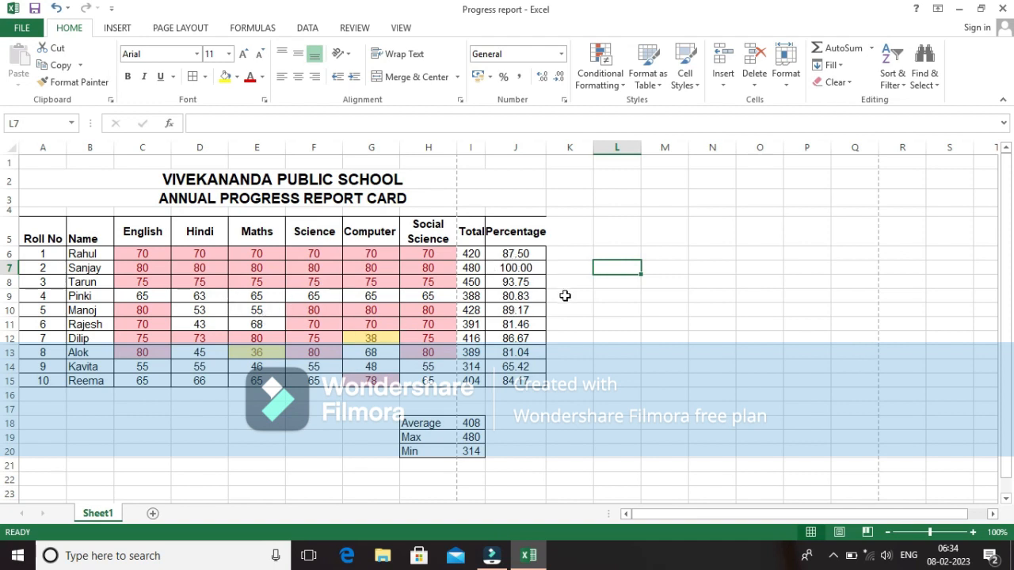
{"action": "left_click", "coordinate": [611, 305]}
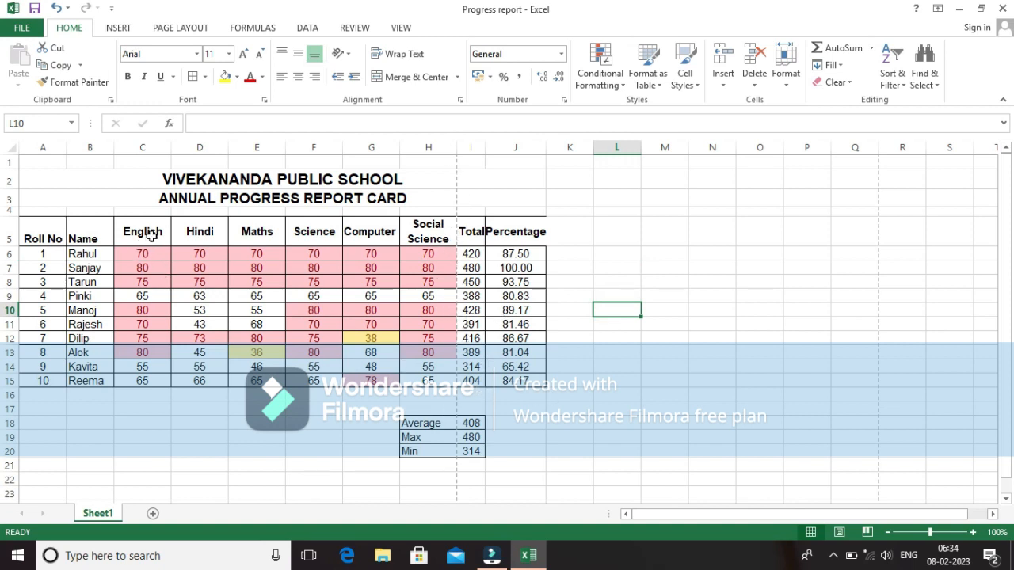
{"action": "left_click_drag", "start_coordinate": [148, 148], "coordinate": [396, 146]}
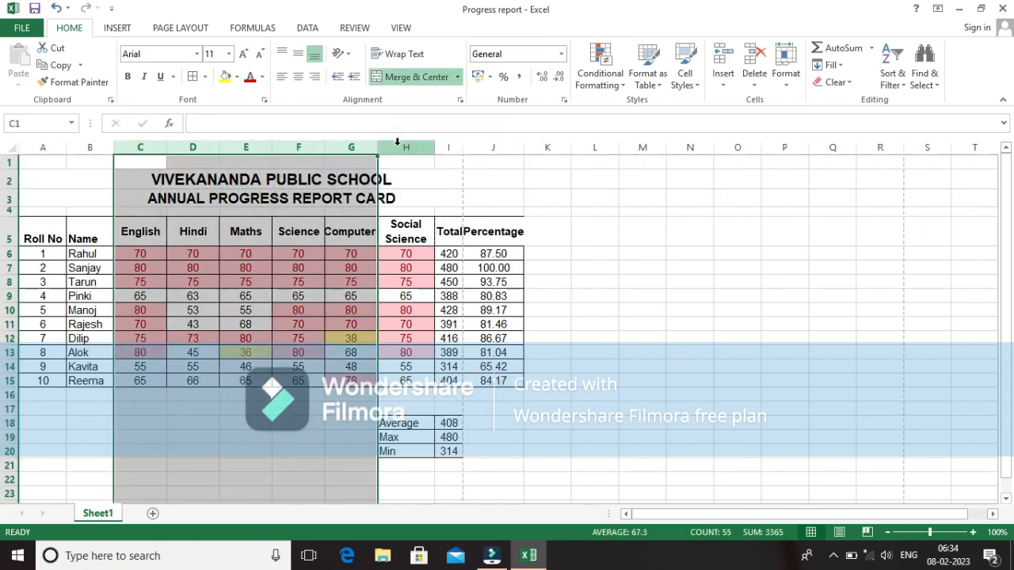
{"action": "left_click", "coordinate": [405, 227]}
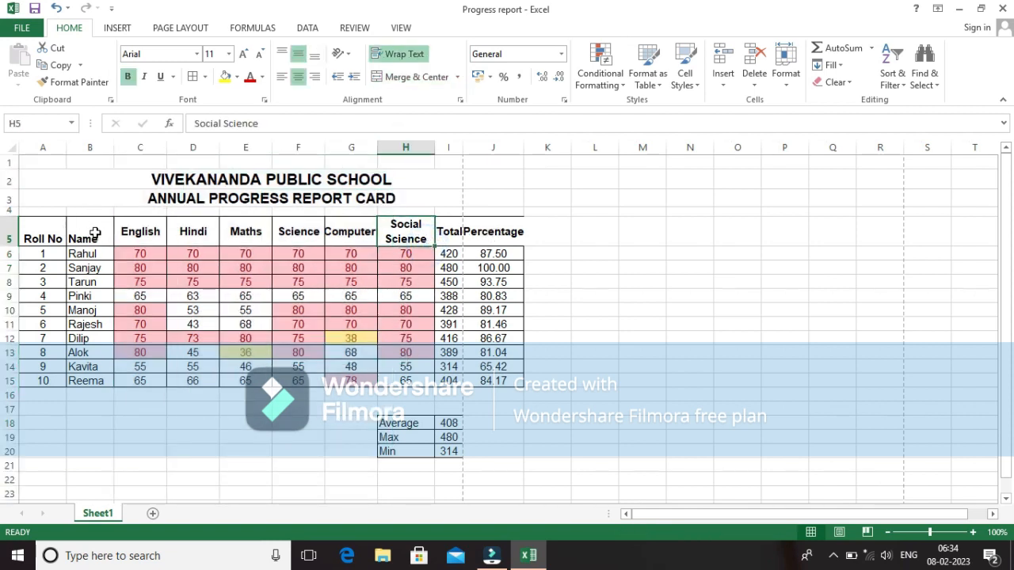
- Middle-align the Roll No and Name headings in A5:B5 vertically
{"action": "left_click", "coordinate": [94, 232]}
{"action": "left_click_drag", "start_coordinate": [49, 238], "coordinate": [83, 236]}
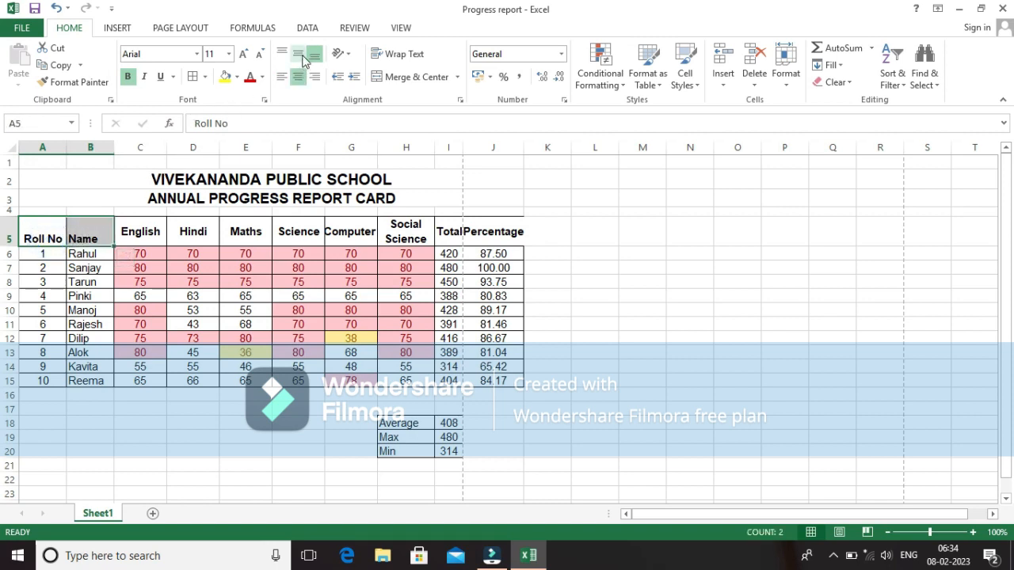
{"action": "left_click", "coordinate": [299, 79]}
{"action": "left_click", "coordinate": [182, 269]}
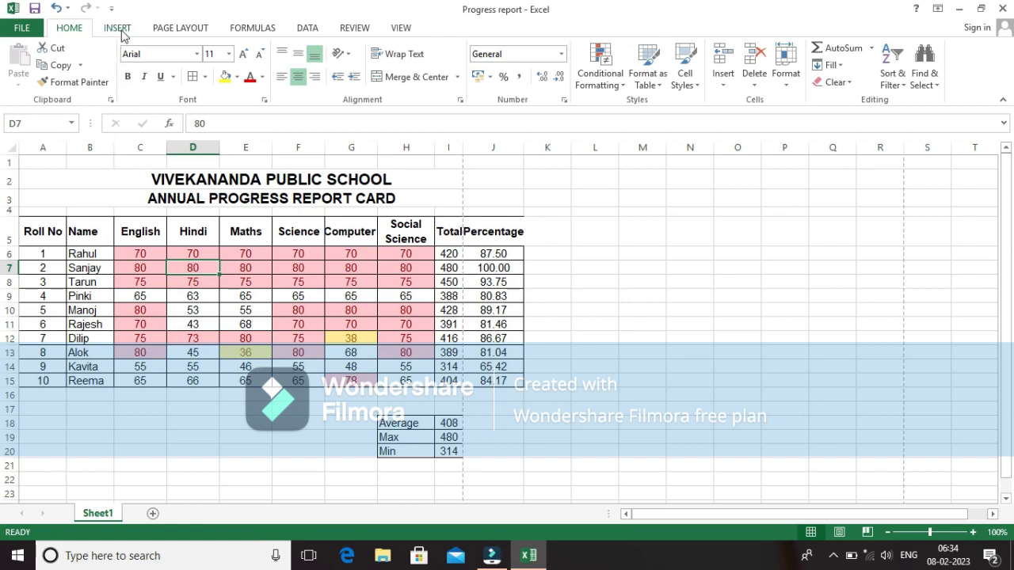
- Set custom page margins of 1 cm for top and left and 0 for right and bottom
{"action": "left_click", "coordinate": [164, 28]}
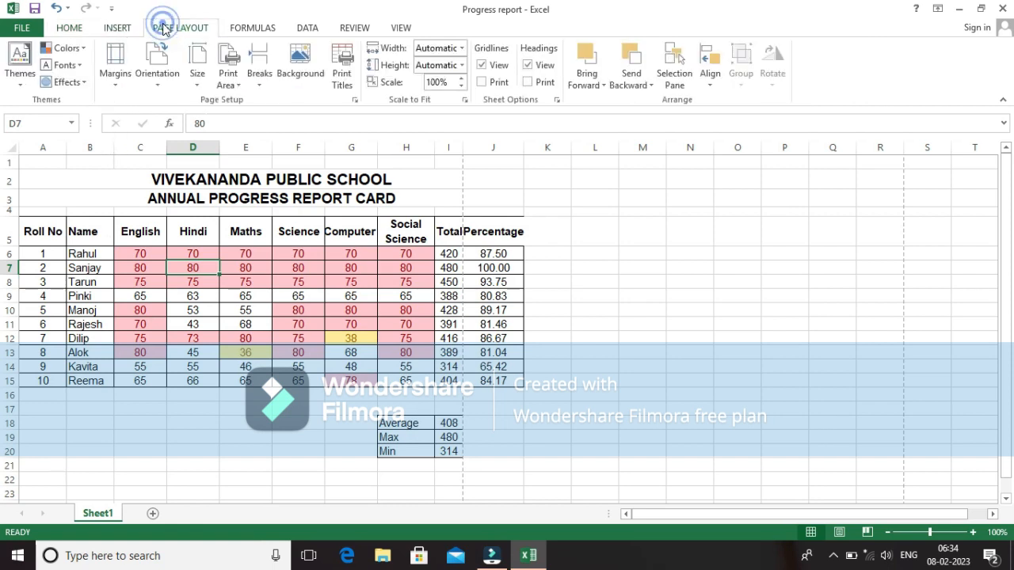
{"action": "left_click", "coordinate": [114, 79]}
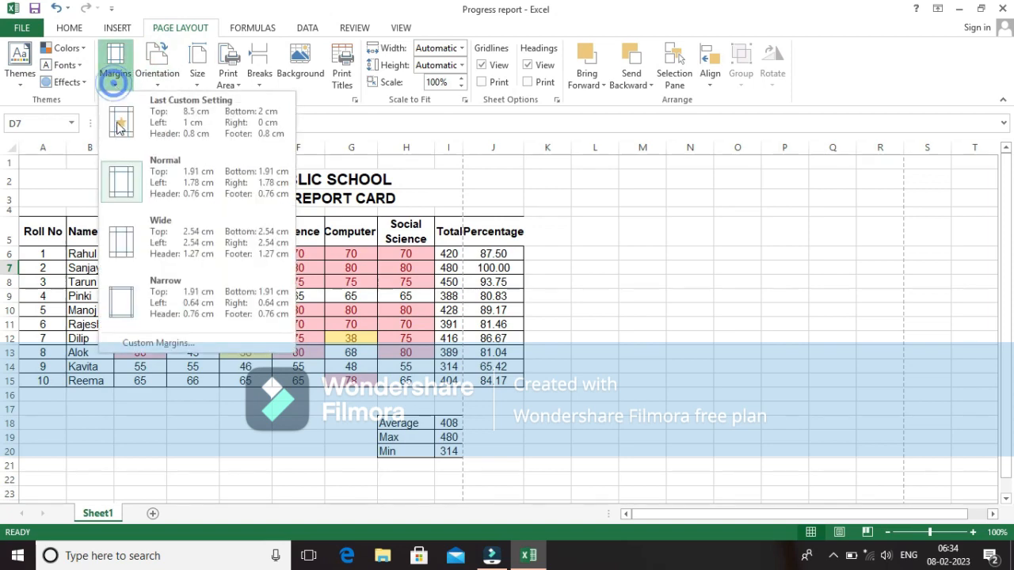
{"action": "left_click", "coordinate": [157, 342]}
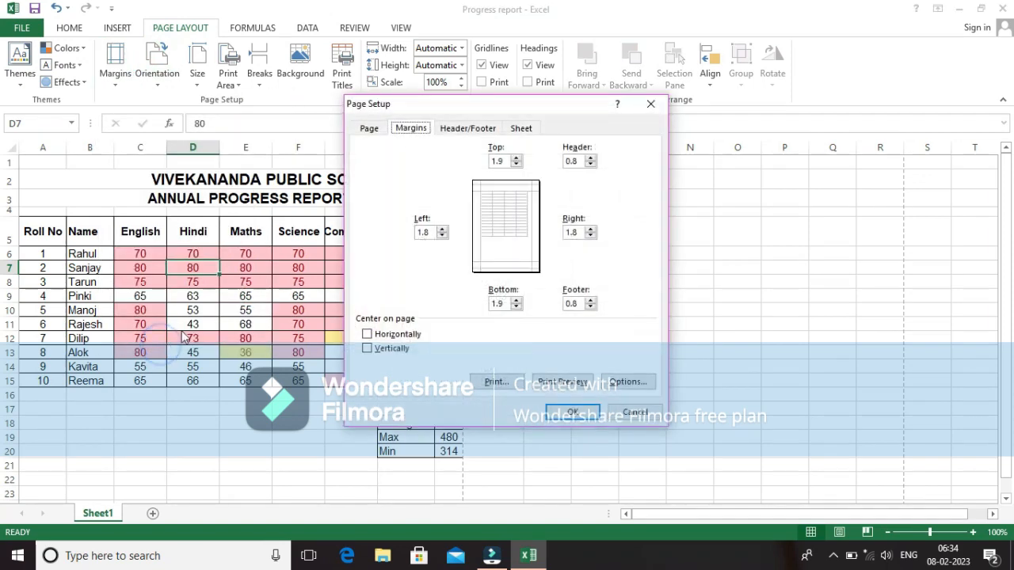
{"action": "double_click", "coordinate": [425, 231]}
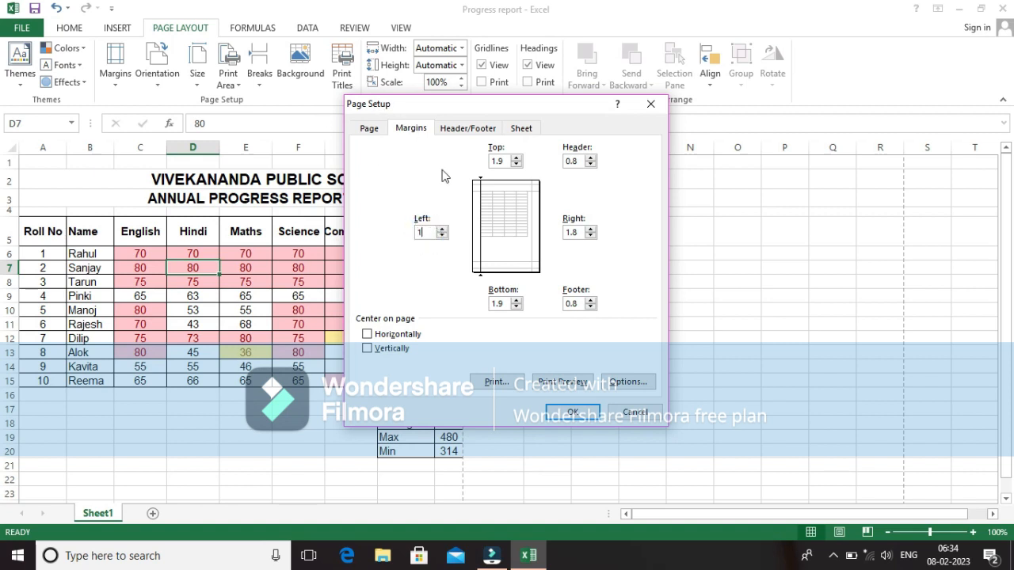
{"action": "double_click", "coordinate": [504, 162]}
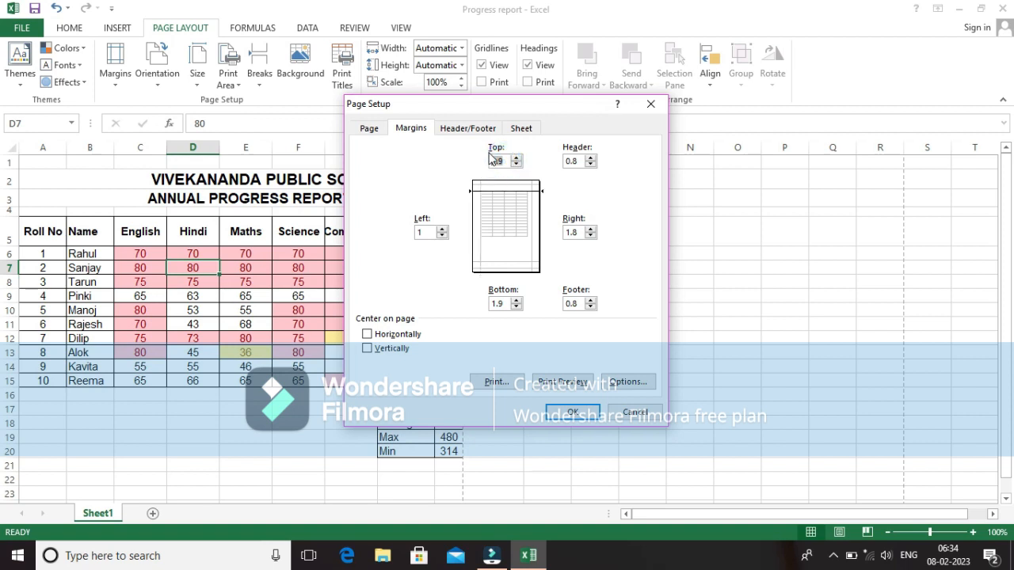
{"action": "double_click", "coordinate": [582, 232]}
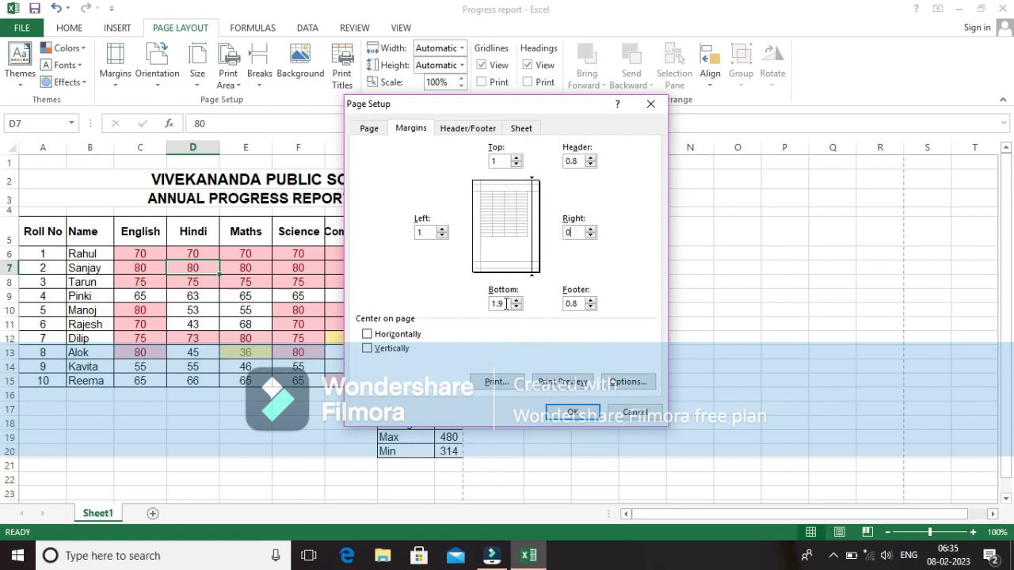
{"action": "double_click", "coordinate": [502, 304]}
{"action": "left_click", "coordinate": [572, 412]}
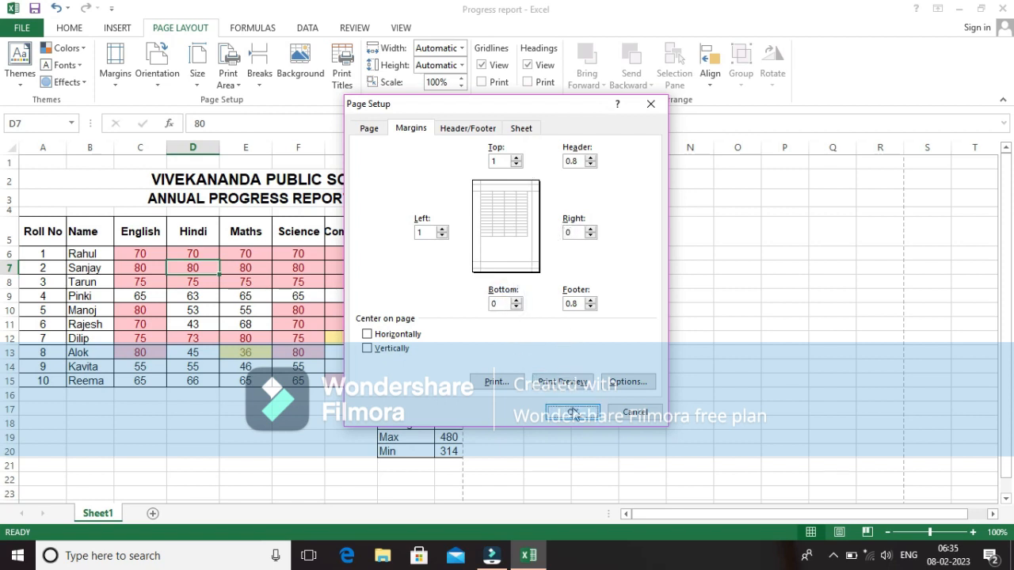
{"action": "left_click", "coordinate": [622, 350]}
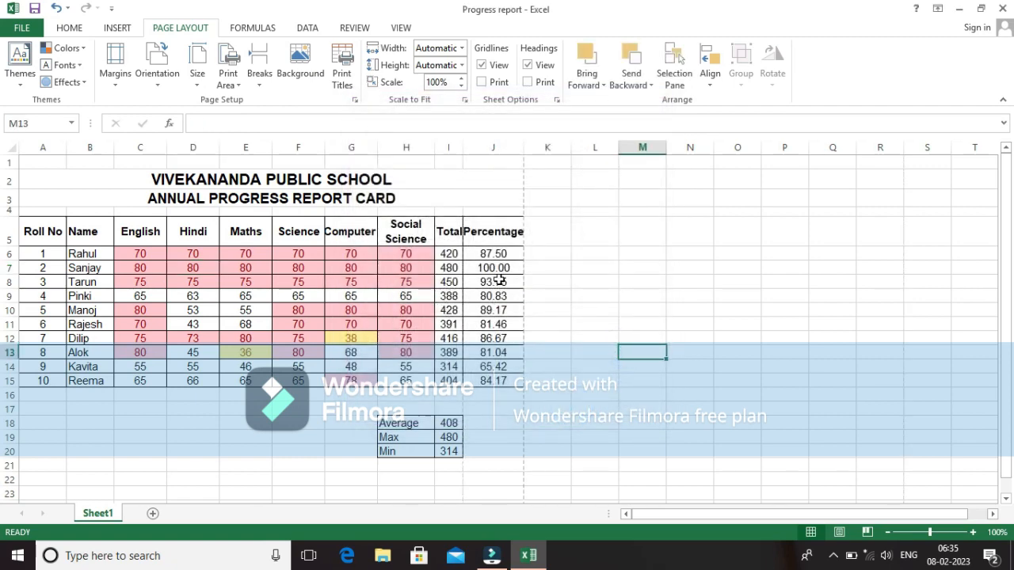
- Check the report card in the print preview and return to the worksheet
{"action": "key", "text": "ctrl+p"}
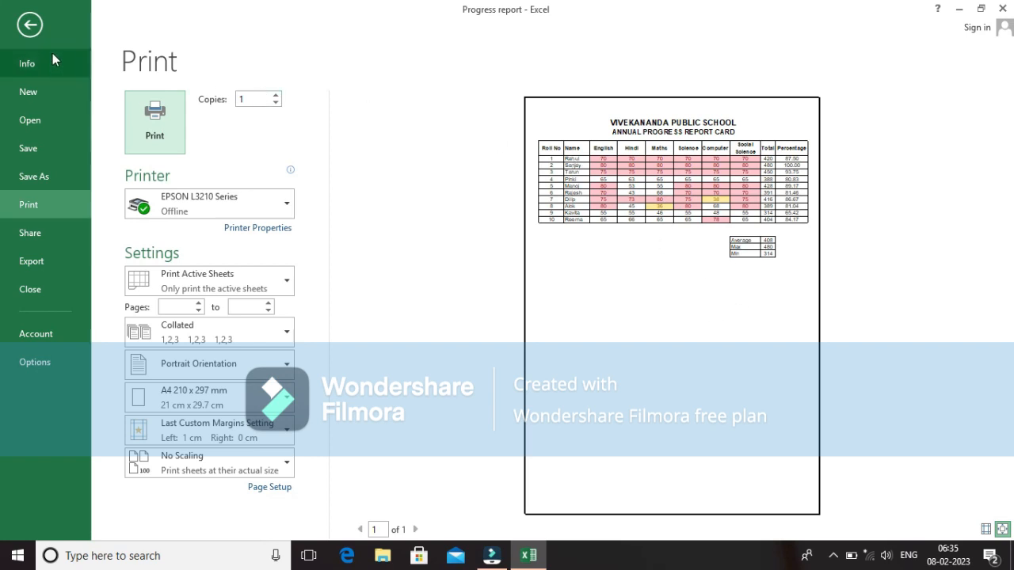
{"action": "left_click", "coordinate": [30, 24]}
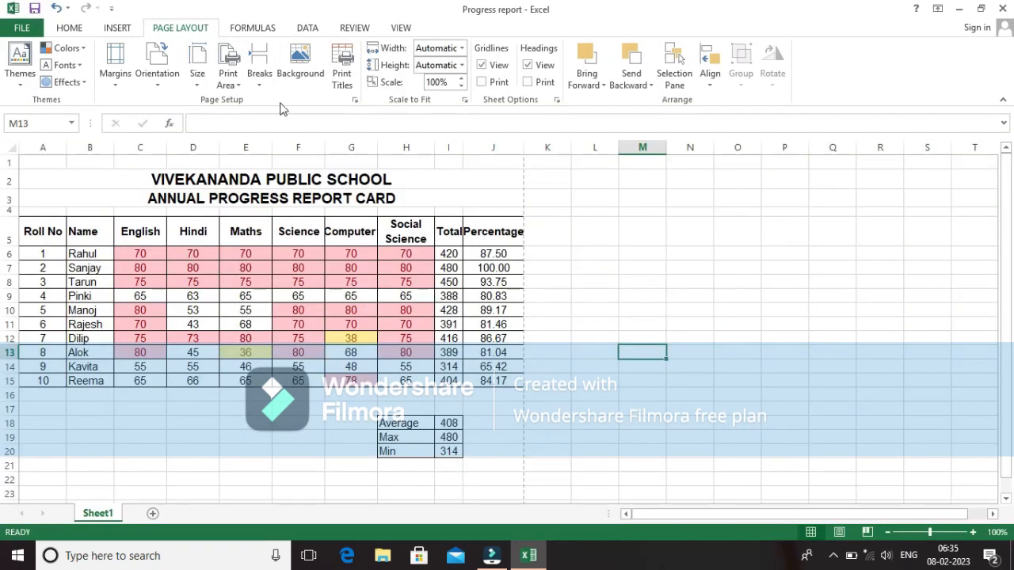
{"action": "left_click", "coordinate": [565, 259]}
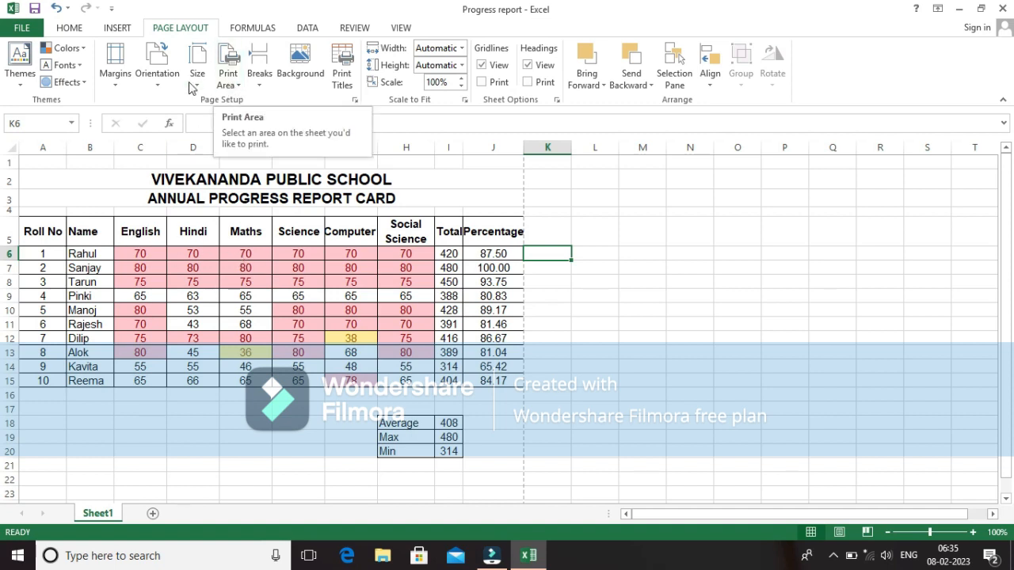
{"action": "left_click", "coordinate": [154, 87]}
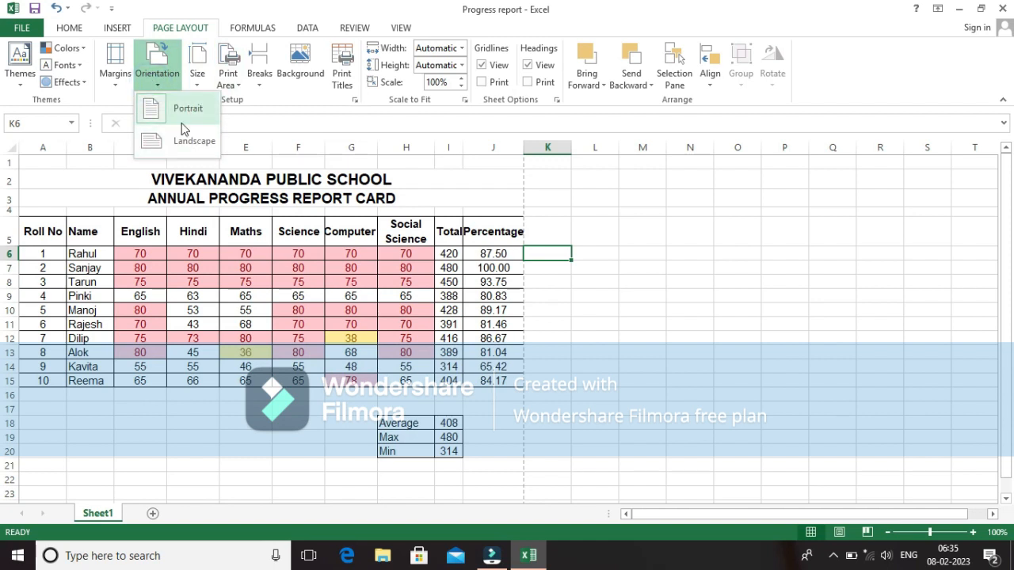
{"action": "left_click", "coordinate": [678, 292]}
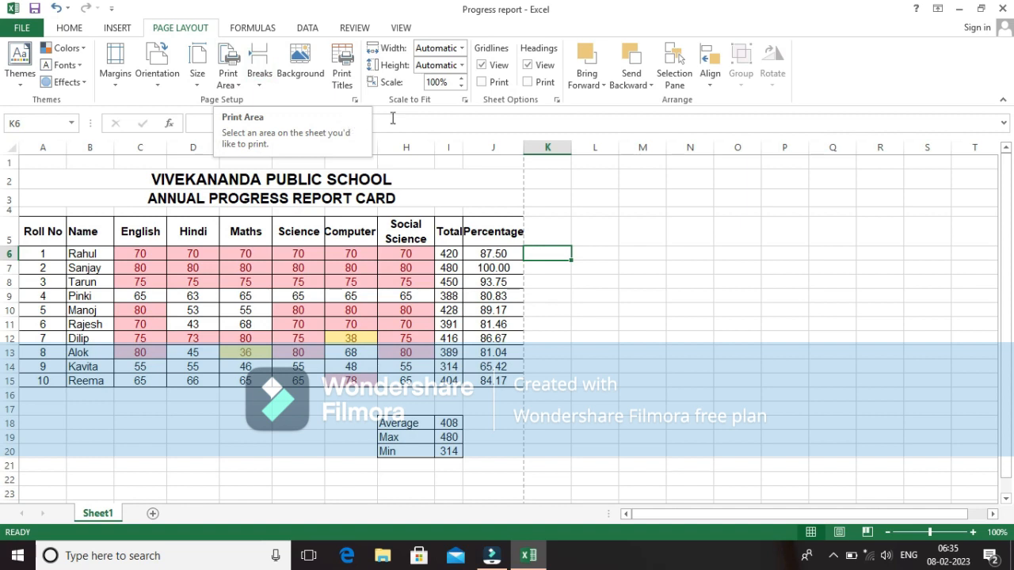
{"action": "left_click", "coordinate": [645, 306]}
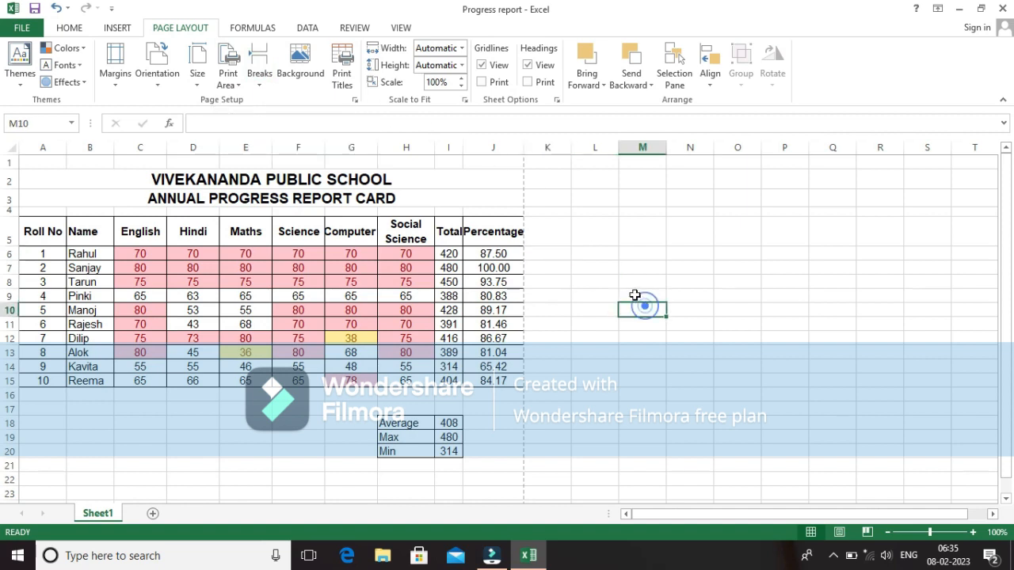
- Rename the worksheet Sheet1 as Progress Report
{"action": "right_click", "coordinate": [103, 516]}
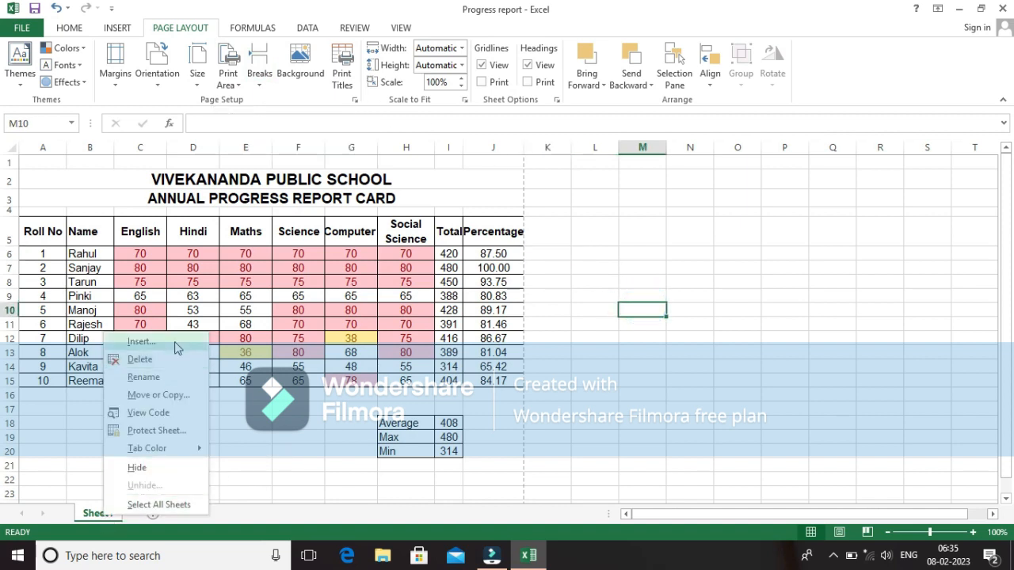
{"action": "left_click", "coordinate": [143, 377]}
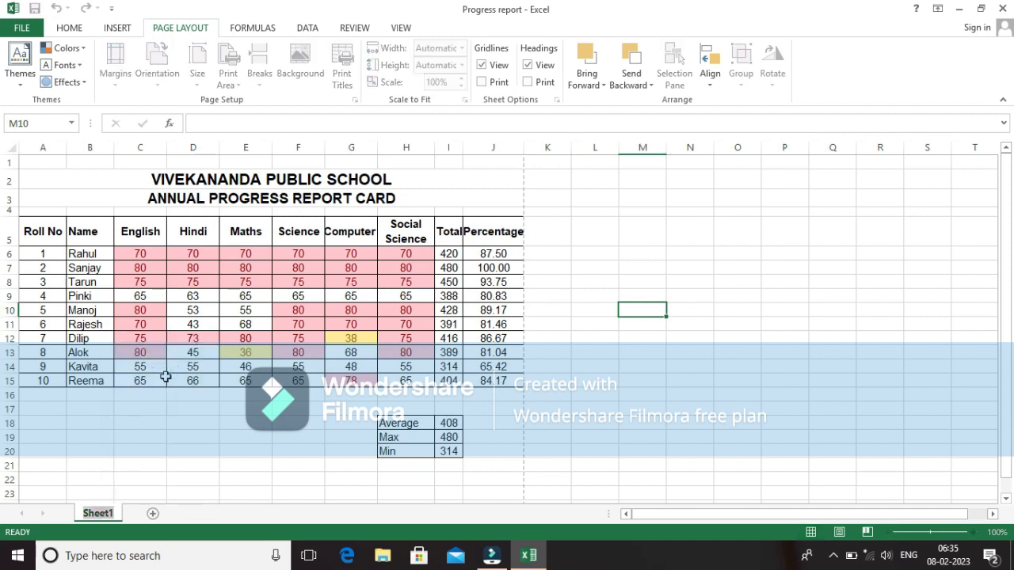
{"action": "type", "text": "Pr"}
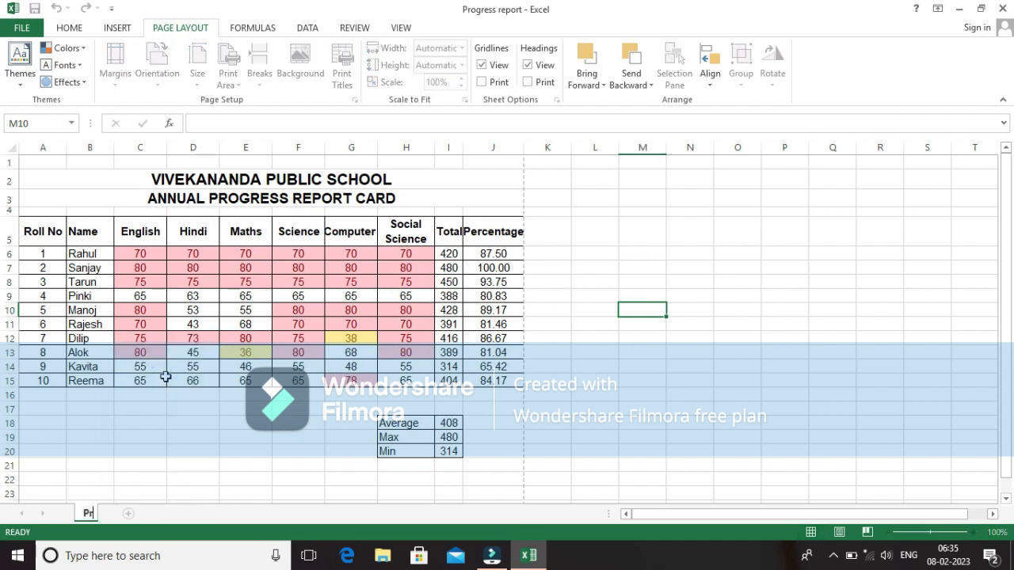
{"action": "type", "text": "ogress "}
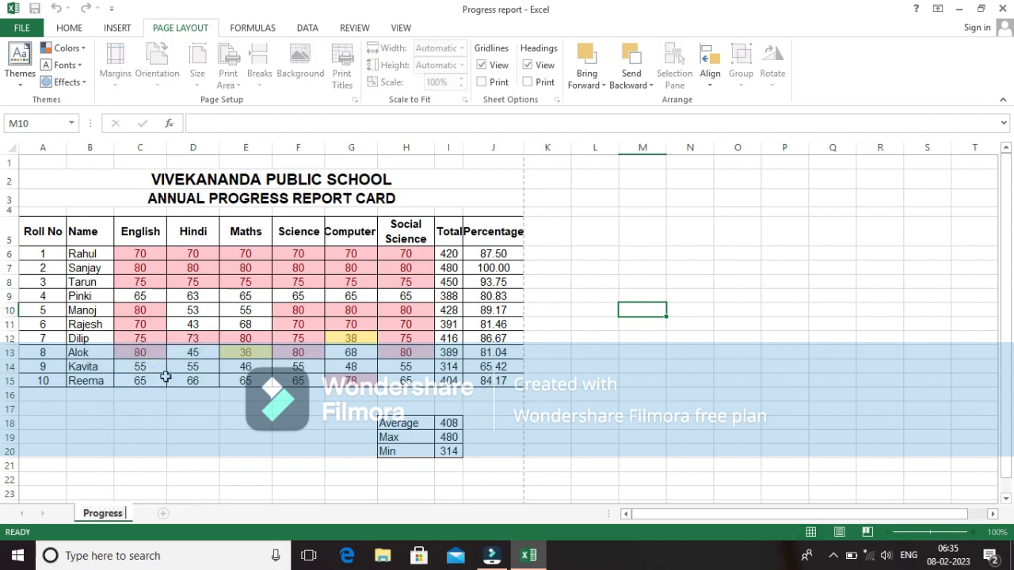
{"action": "type", "text": "Report"}
{"action": "left_click", "coordinate": [244, 497]}
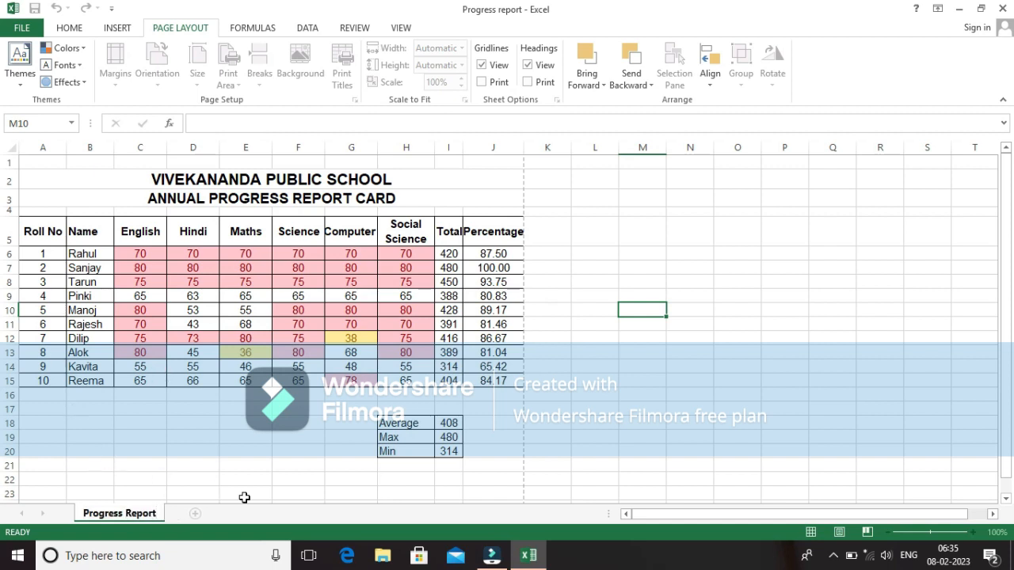
{"action": "left_click", "coordinate": [206, 446]}
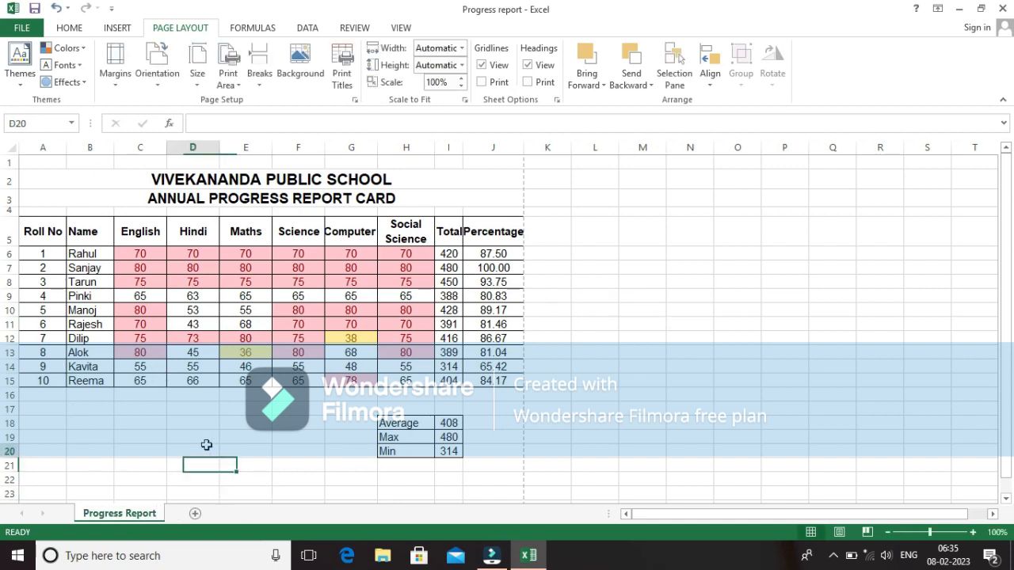
{"action": "left_click", "coordinate": [403, 198]}
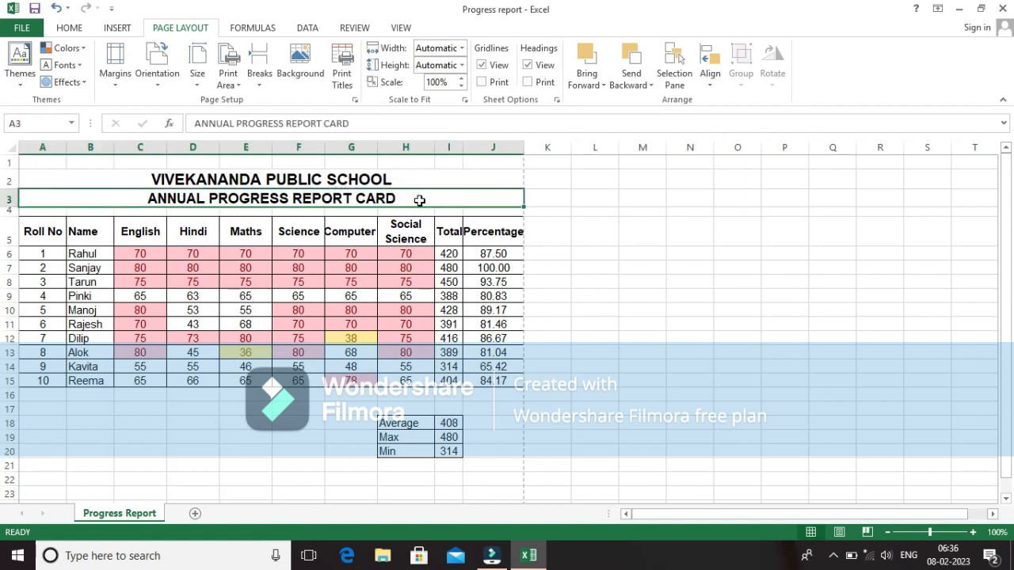
{"action": "left_click", "coordinate": [413, 198]}
{"action": "left_click", "coordinate": [641, 273]}
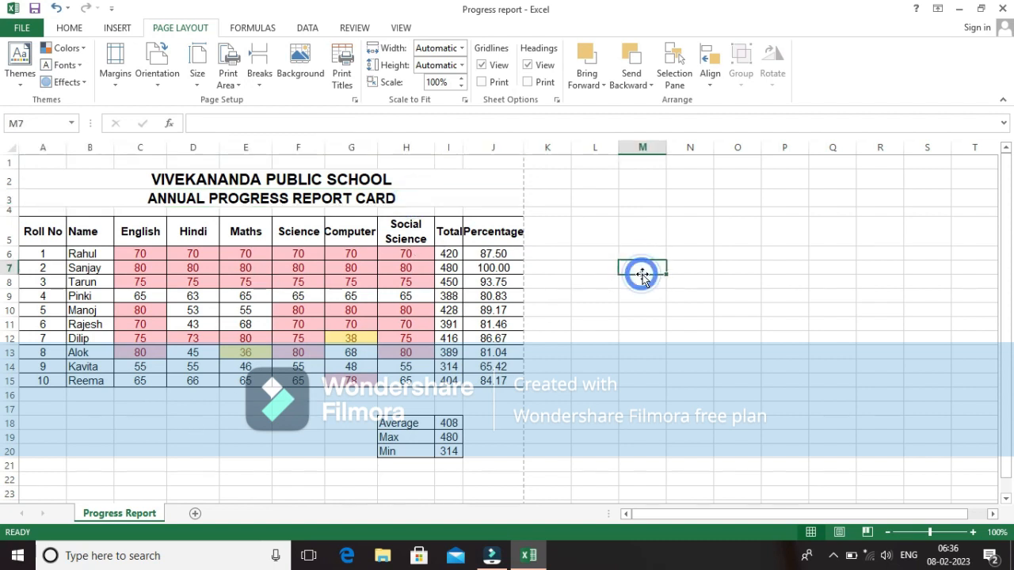